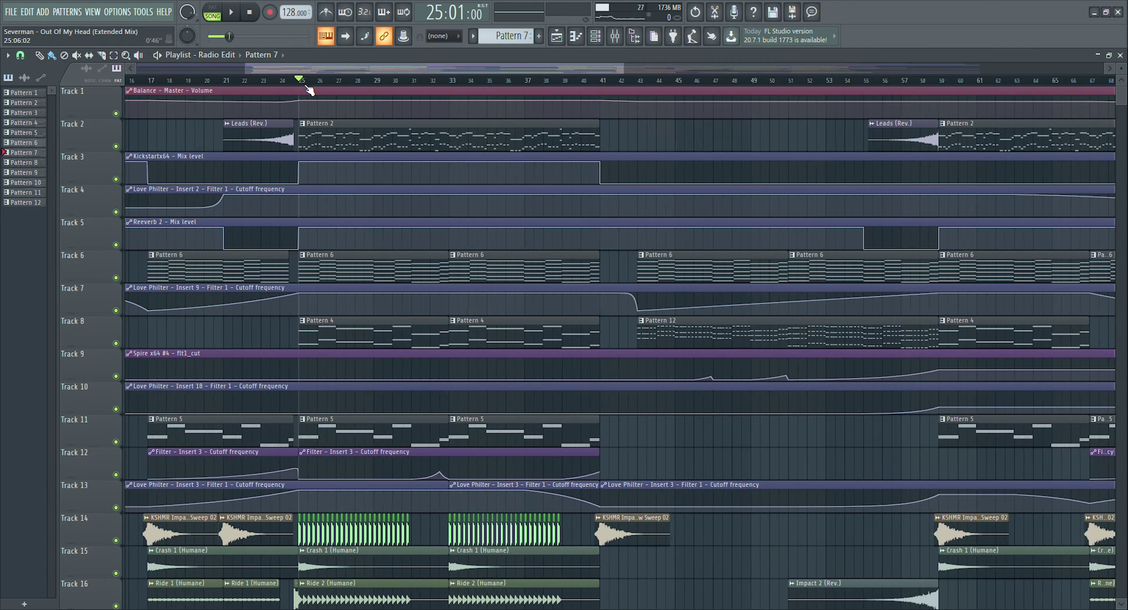
- Solo the kick track, Track 14, in the playlist and play it from bar 25 to hear the kick alone
scroll(298, 309, up, 5)
scroll(297, 321, down, 4)
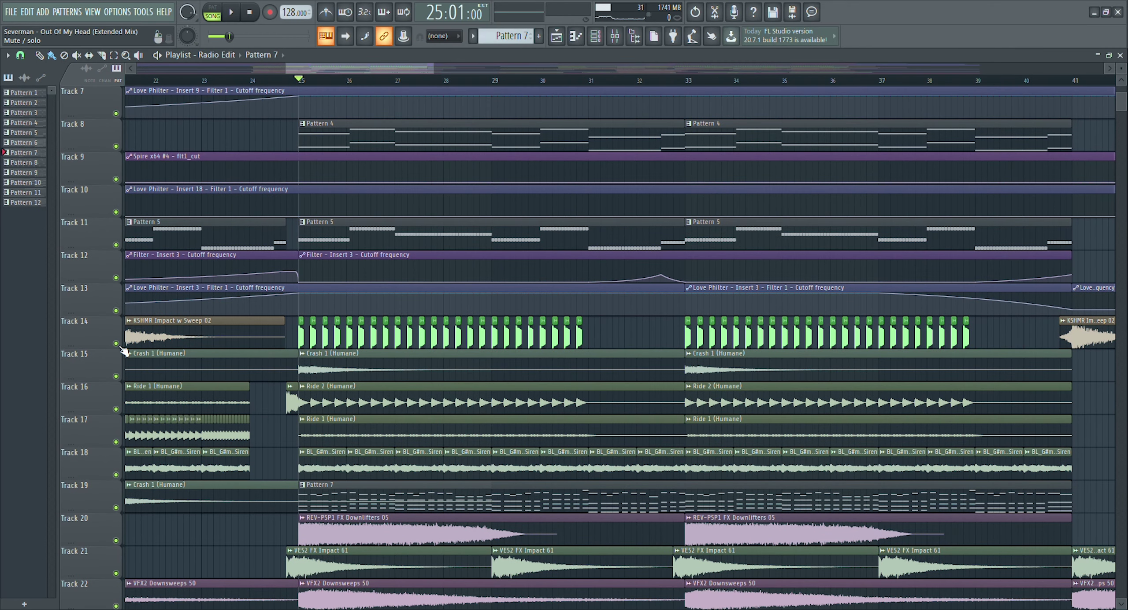
right_click(116, 344)
drag(352, 68, 360, 68)
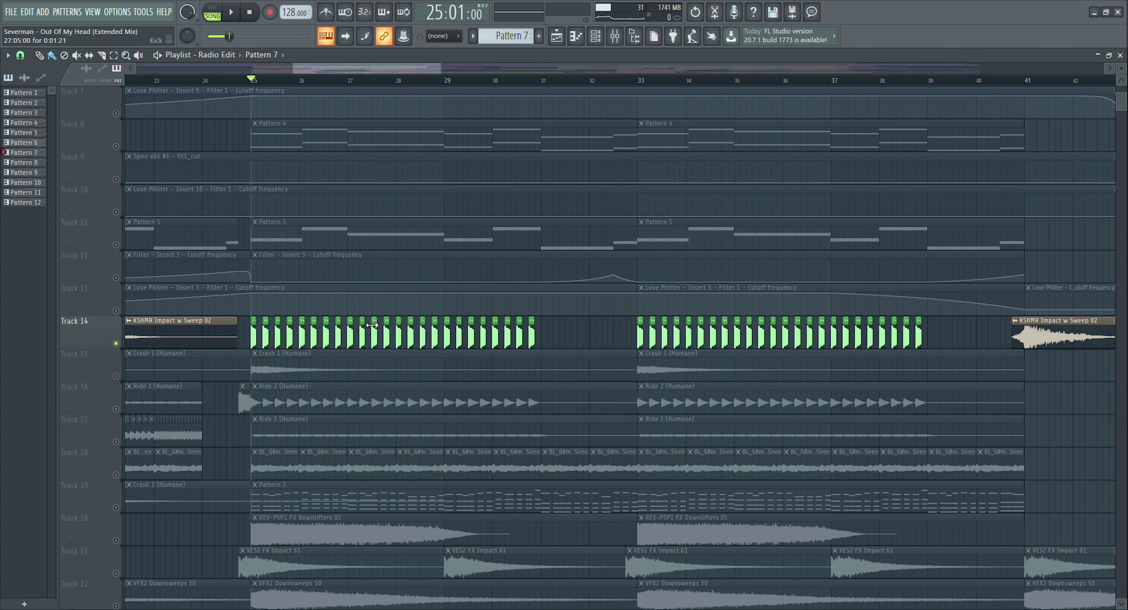
key(space)
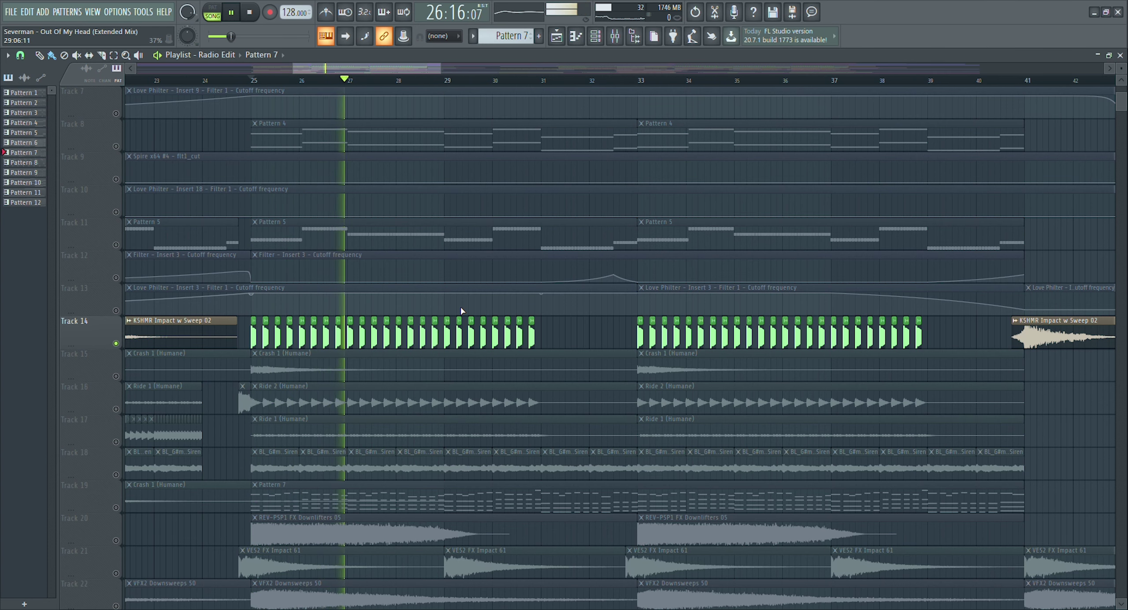
key(space)
- Solo the crash and ride tracks, Tracks 15 and 16, play from bar 25 and unmute the kick track
scroll(461, 311, down, 3)
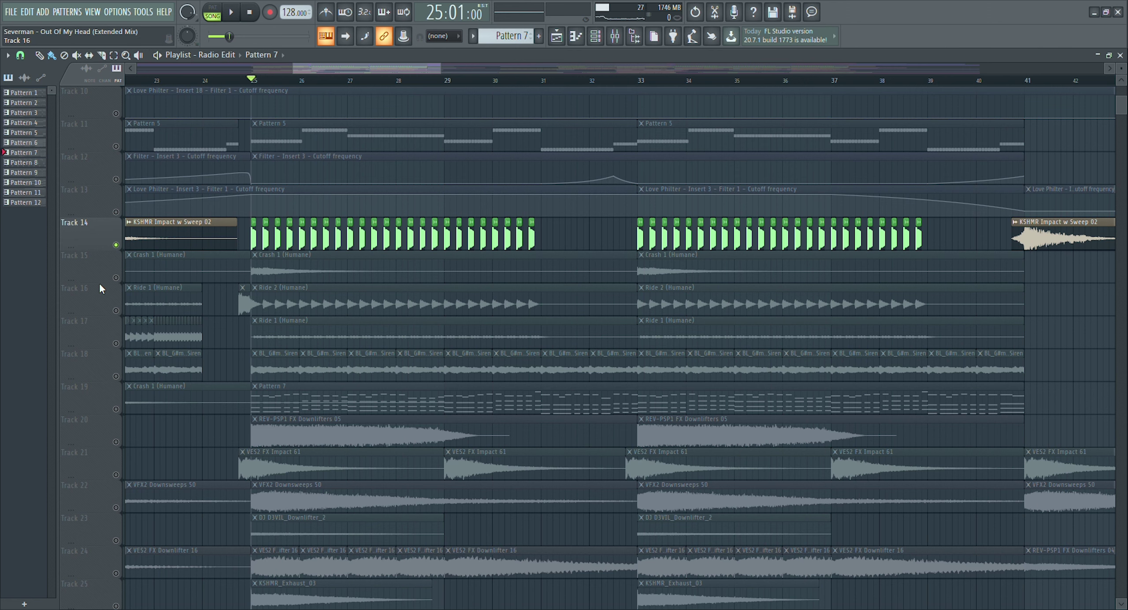
drag(119, 279, 121, 303)
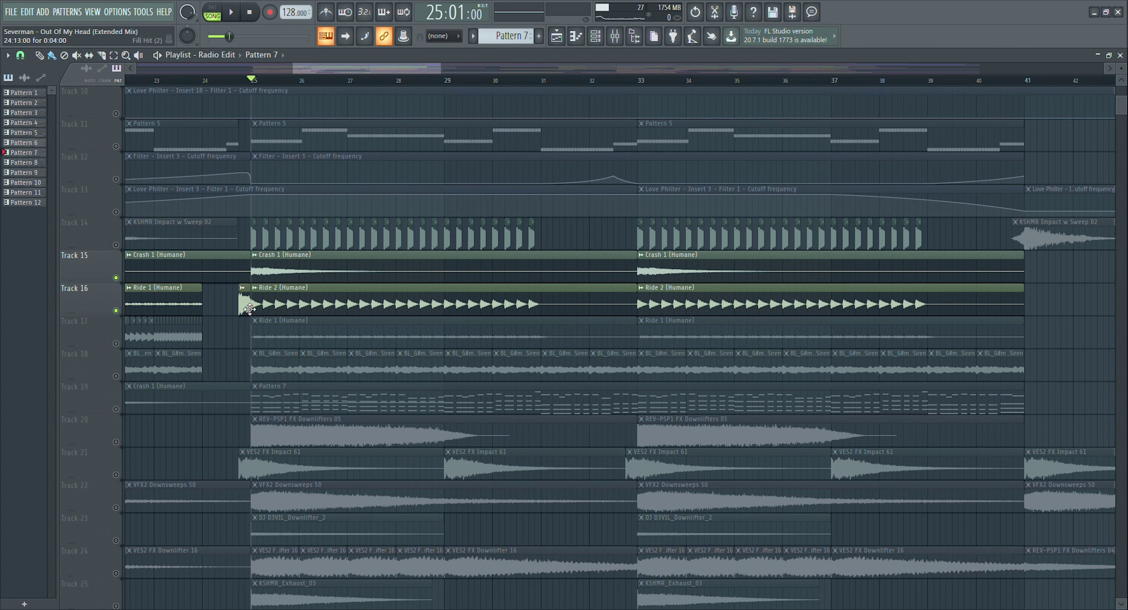
double_click(274, 302)
key(Escape)
scroll(314, 264, down, 2)
scroll(238, 292, up, 2)
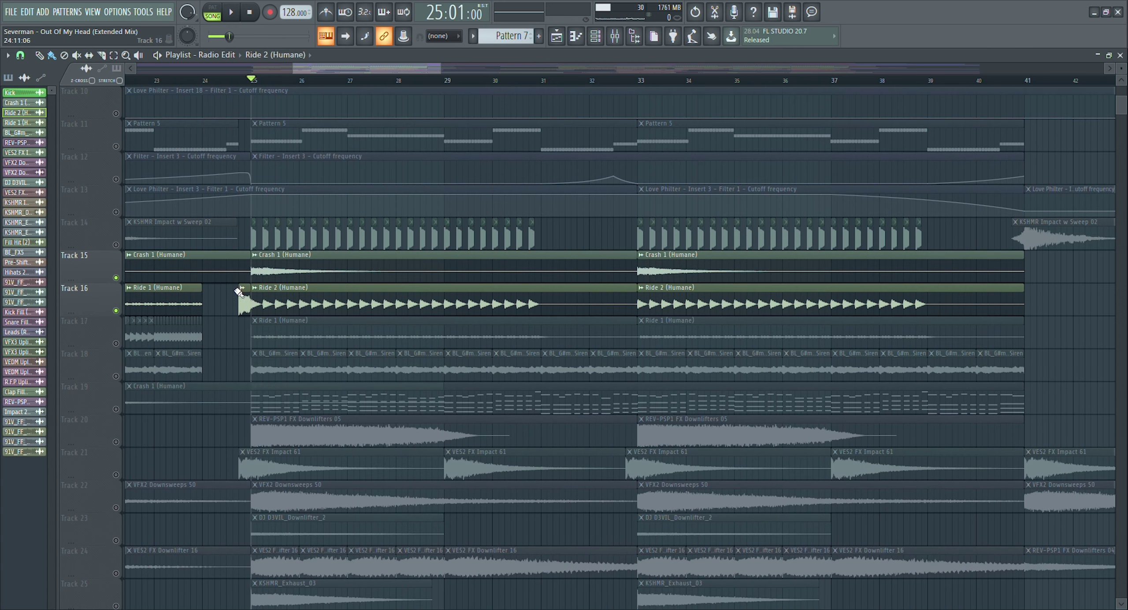
key(space)
click(116, 245)
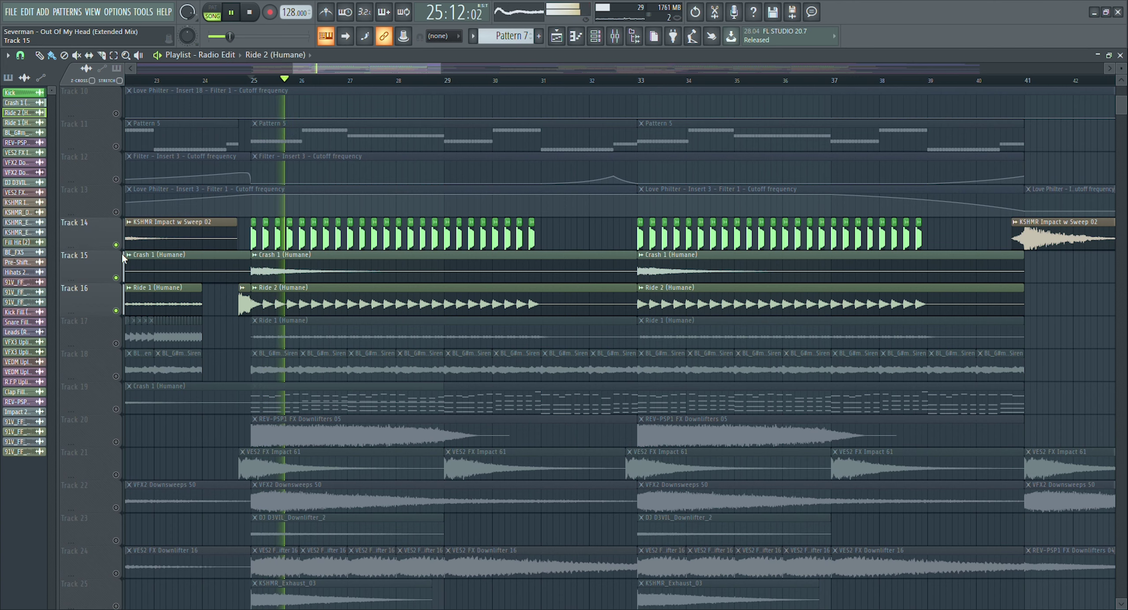
- Unmute the Ride 1 layer on Track 17 and the downlifter and impact effects on Tracks 20 and 21 during playback
click(116, 344)
scroll(136, 353, down, 4)
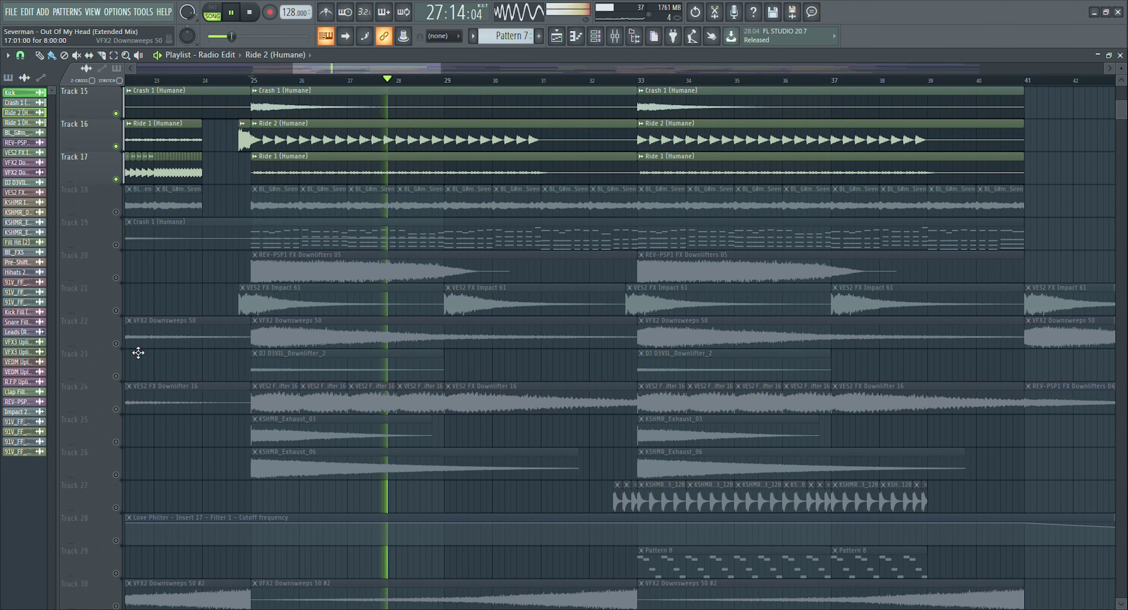
click(116, 277)
click(115, 311)
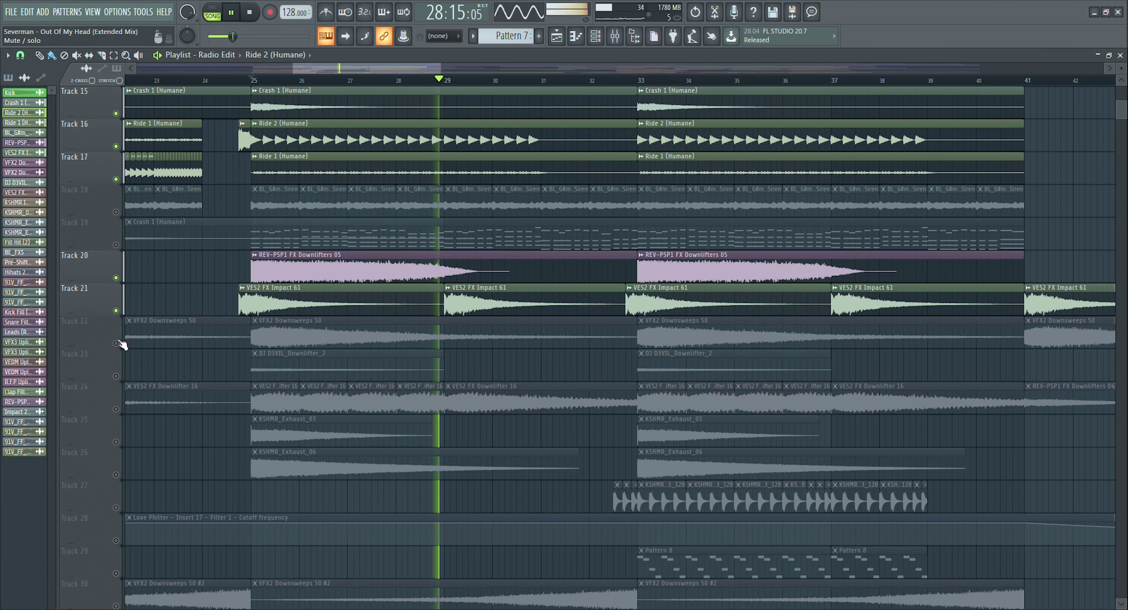
- Unmute the downsweep, downlifter and exhaust effects on Tracks 22 to 26 while the drop plays
click(116, 344)
click(116, 377)
click(116, 409)
click(116, 443)
click(116, 476)
scroll(235, 456, down, 1)
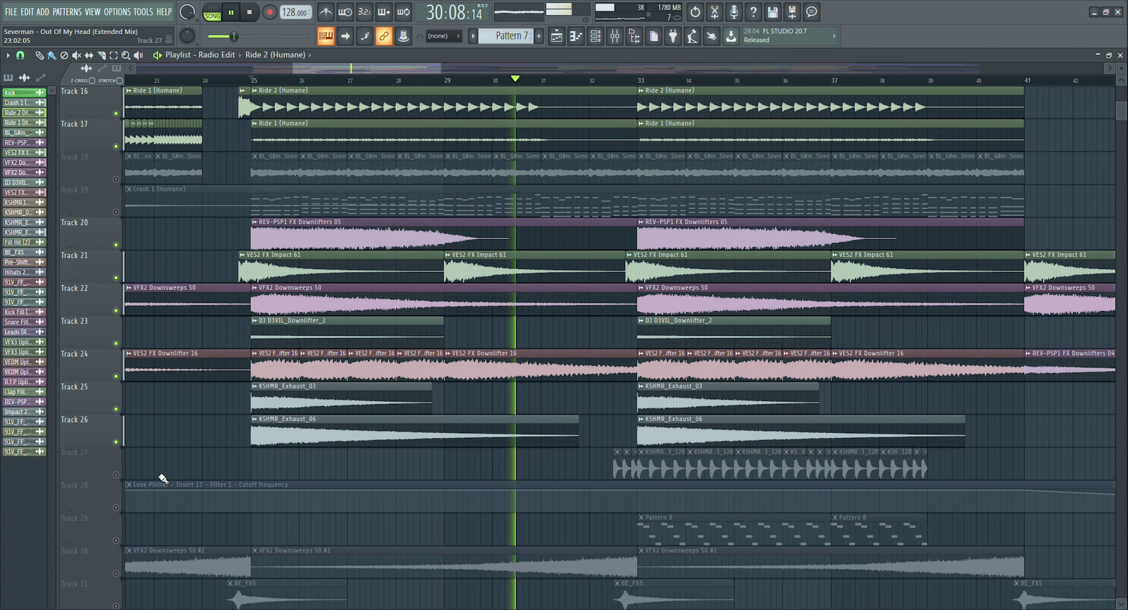
- Unmute the percussion, filter automation, BE_FX5 and hi-hat layers on Tracks 27, 28, 31, 32 and 33
click(116, 475)
click(116, 508)
scroll(119, 516, down, 3)
click(116, 475)
click(116, 508)
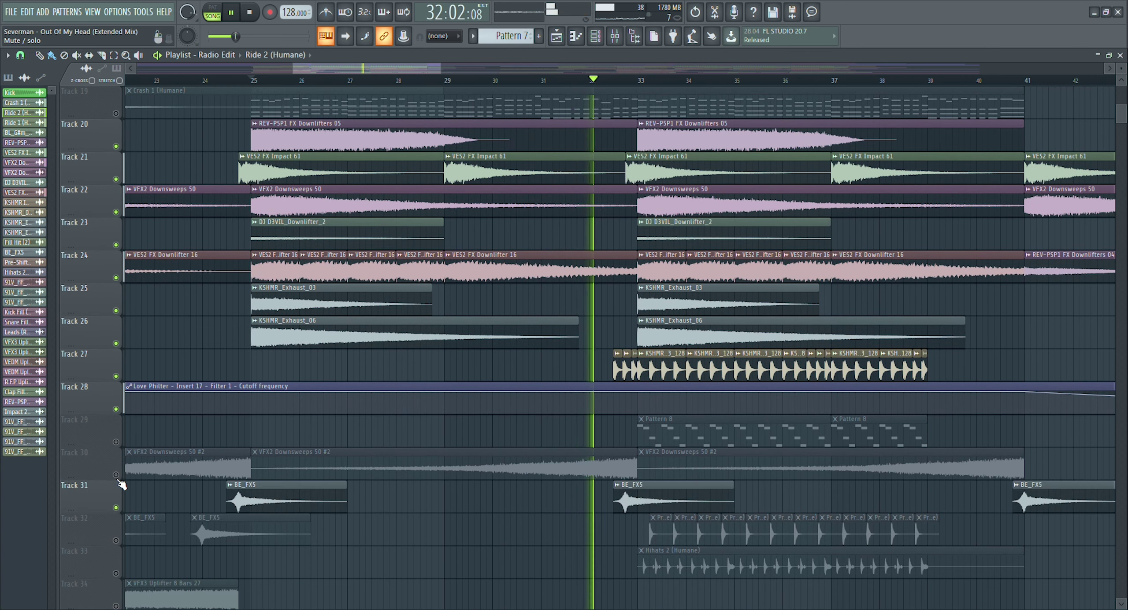
click(116, 541)
scroll(297, 435, down, 2)
click(116, 508)
scroll(423, 378, down, 13)
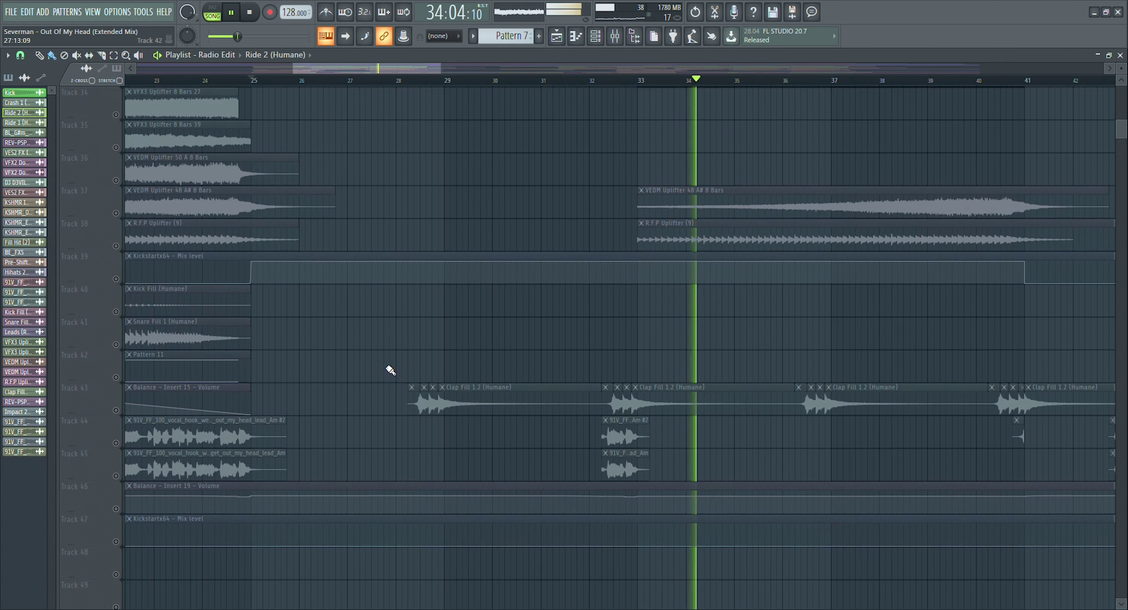
- Unmute the clap fills on Track 43, the Kickstart mix automation on Track 39 and the uplifters on Tracks 37 and 38
click(115, 409)
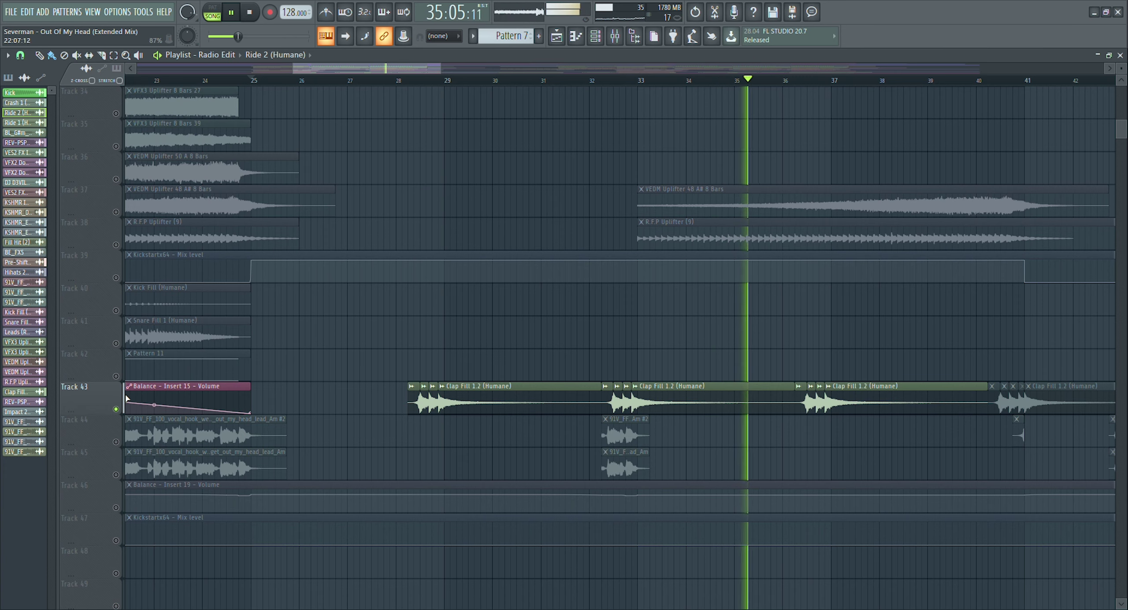
scroll(277, 353, up, 2)
click(116, 343)
click(116, 310)
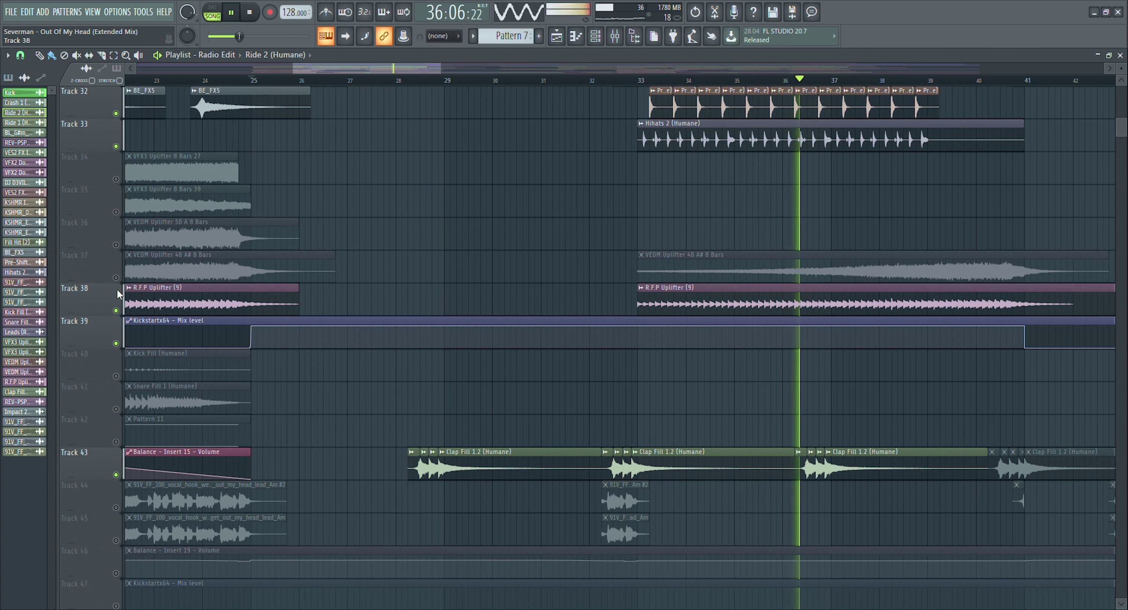
click(115, 278)
scroll(292, 319, up, 2)
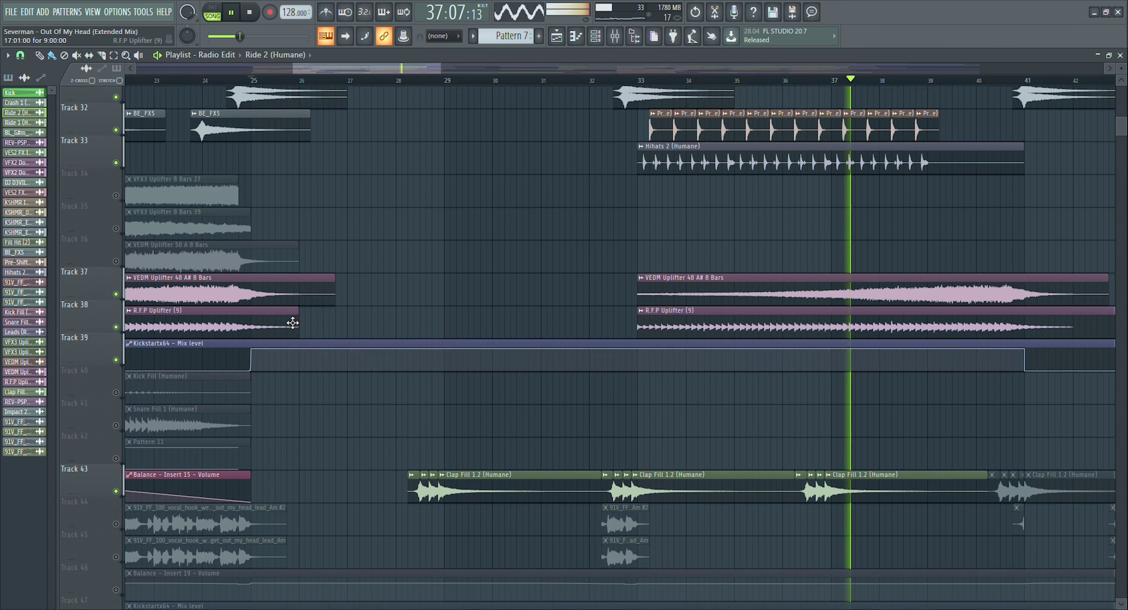
- Examine the layered drum and effects tracks across the playlist during playback, and stop the song
scroll(300, 318, down, 10)
scroll(300, 335, up, 4)
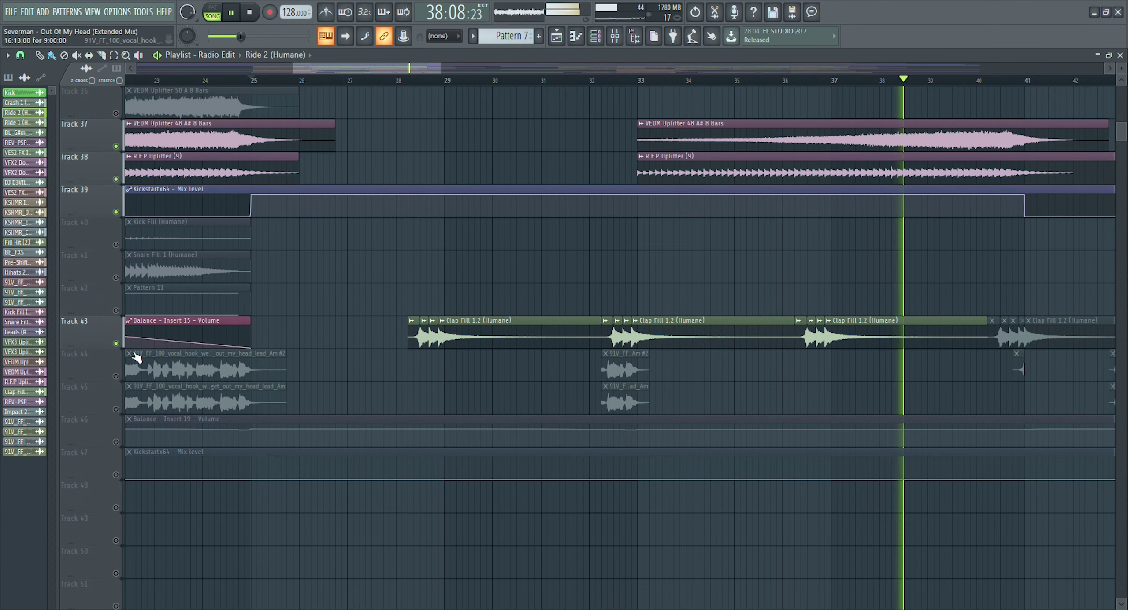
scroll(472, 321, up, 4)
scroll(473, 320, up, 20)
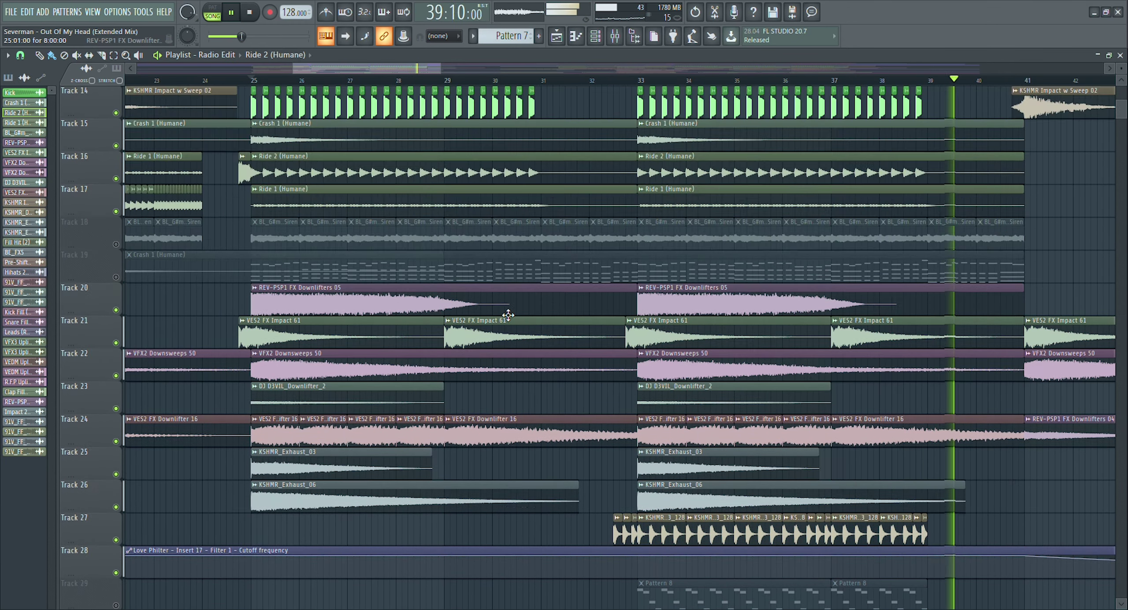
scroll(477, 322, up, 7)
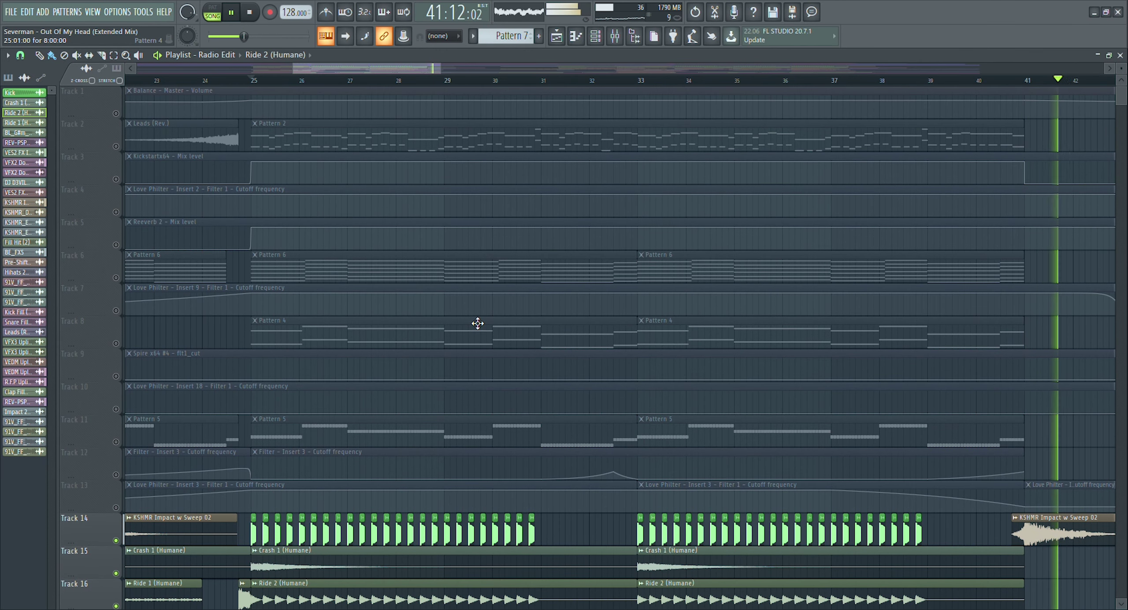
key(space)
- Solo the lead pattern and its automation clips on Tracks 2 to 5 and play them from bar 25
scroll(529, 348, down, 12)
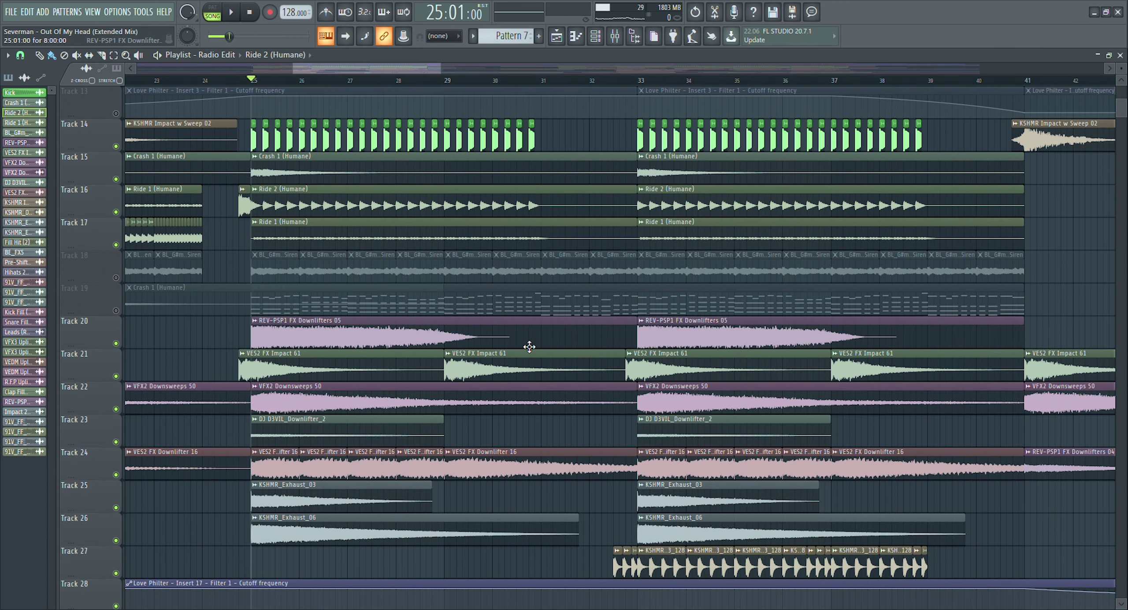
scroll(529, 342, down, 2)
scroll(531, 329, up, 14)
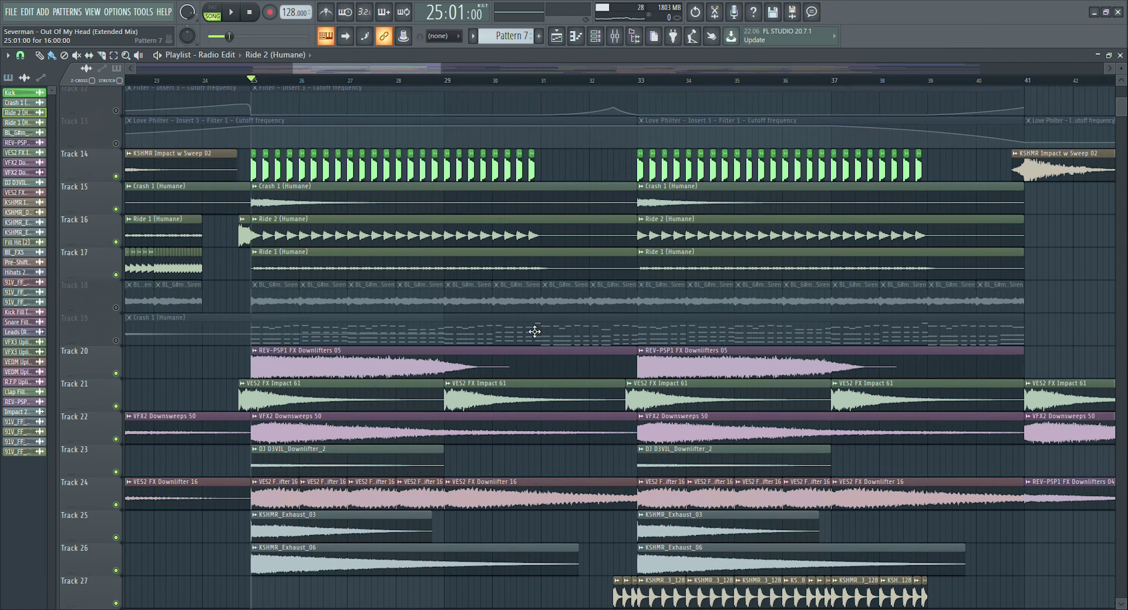
drag(117, 150, 118, 244)
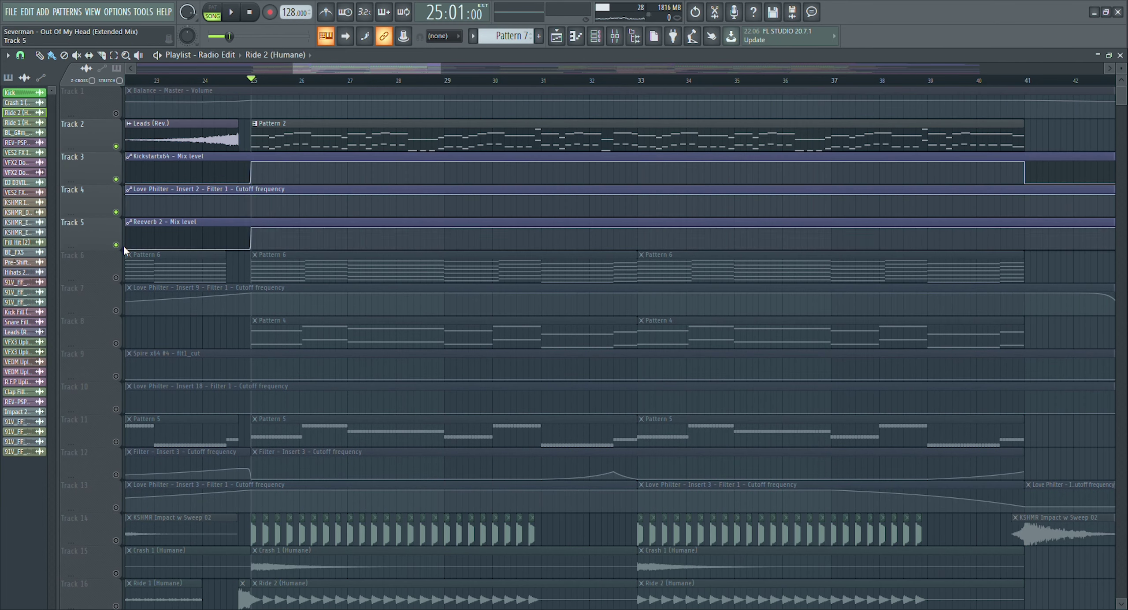
key(space)
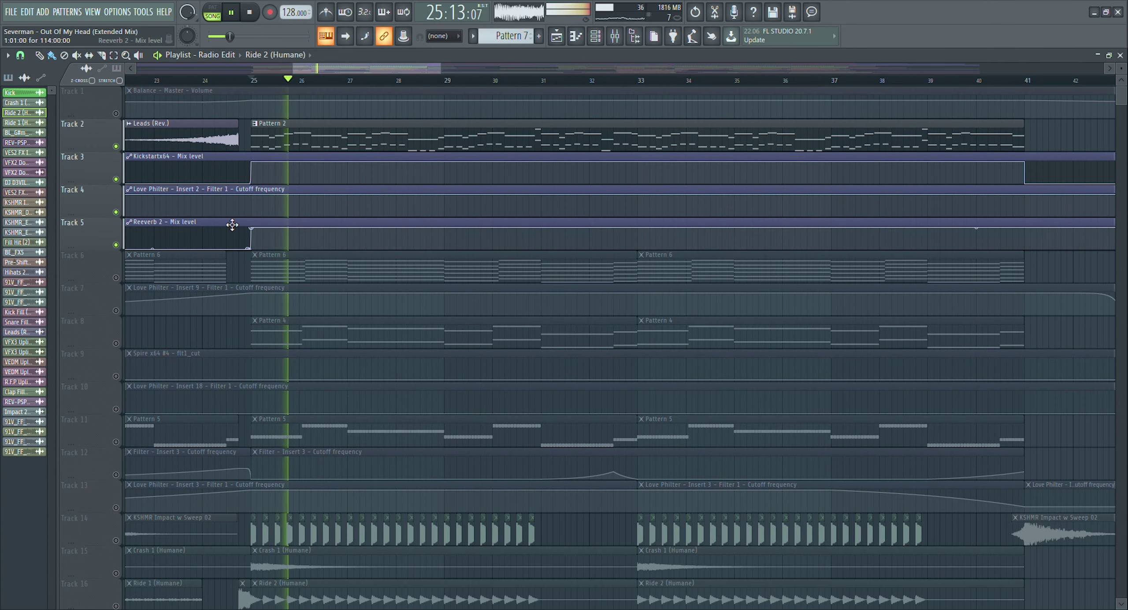
- Select Pattern 2, show the Channel rack clear of the lead clips, and stop playback
click(352, 146)
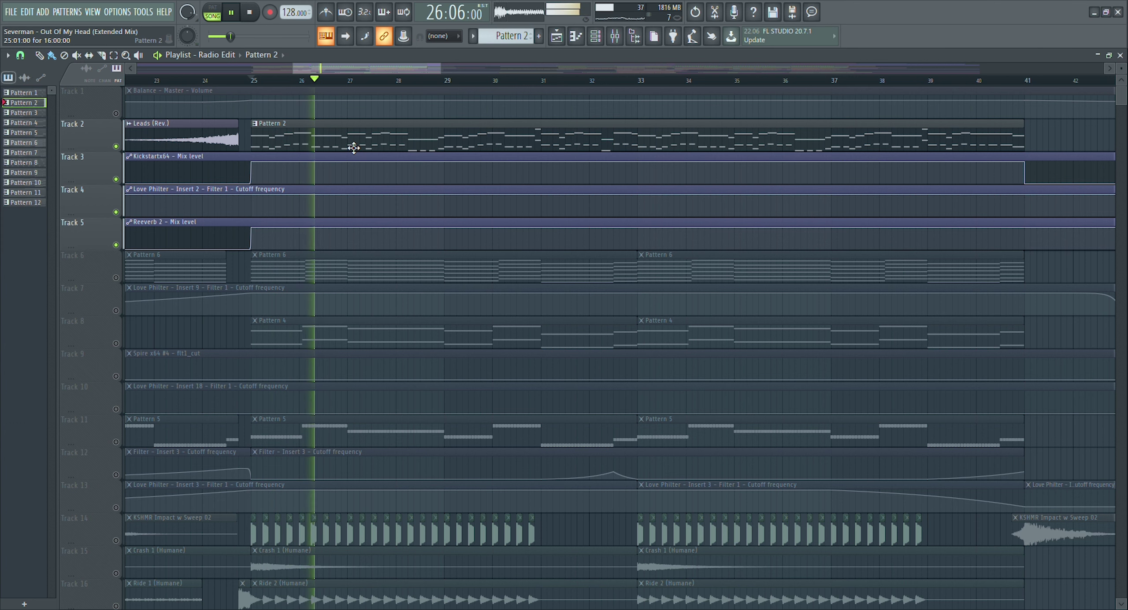
click(595, 36)
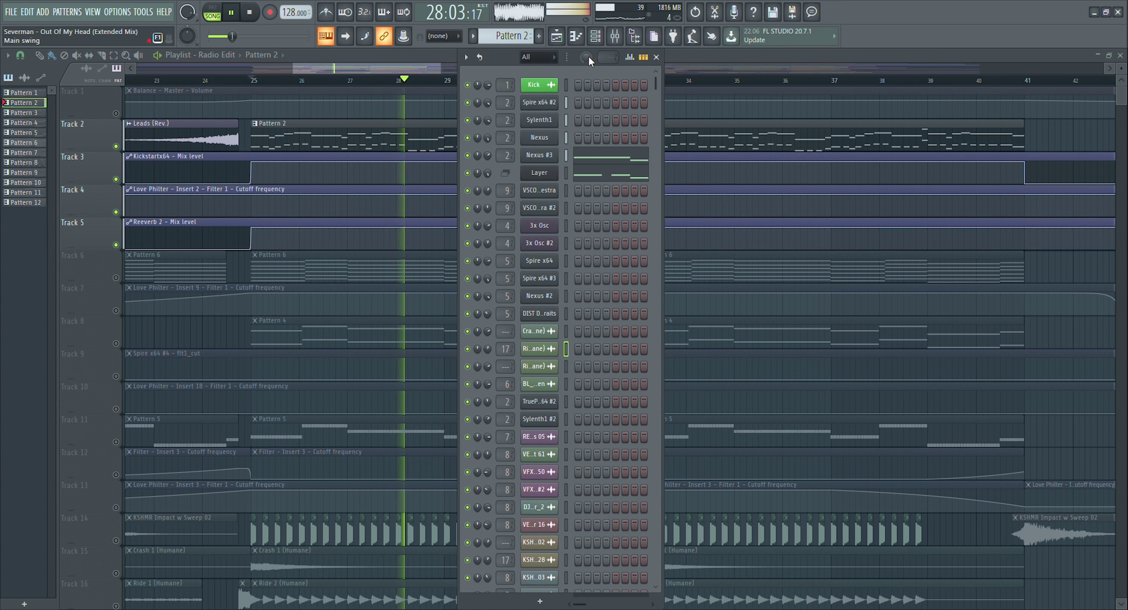
drag(498, 53, 958, 53)
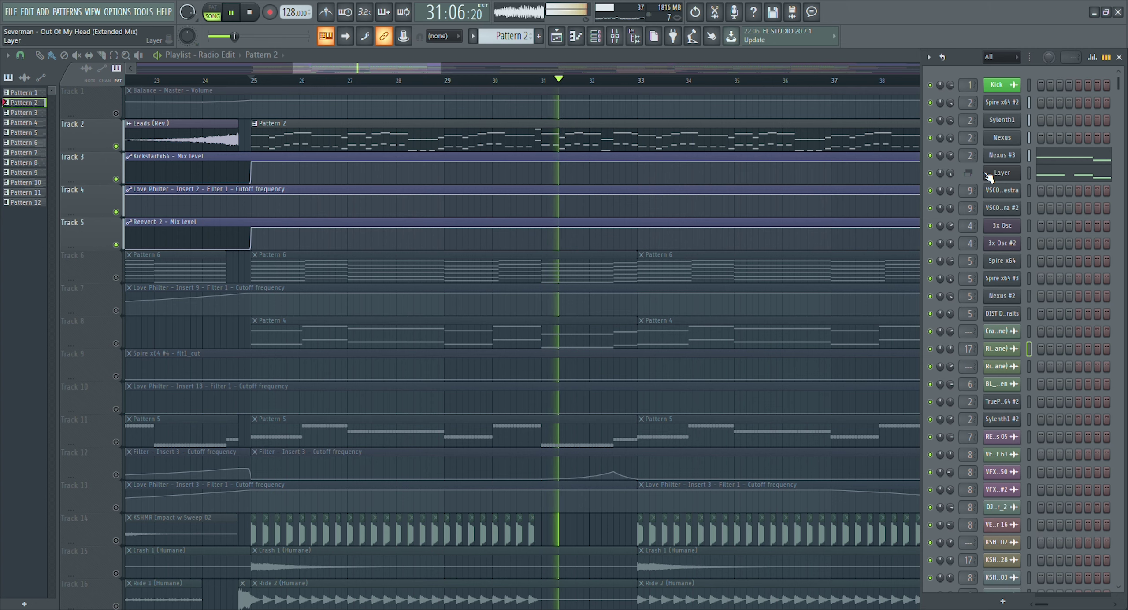
drag(974, 57, 930, 60)
key(space)
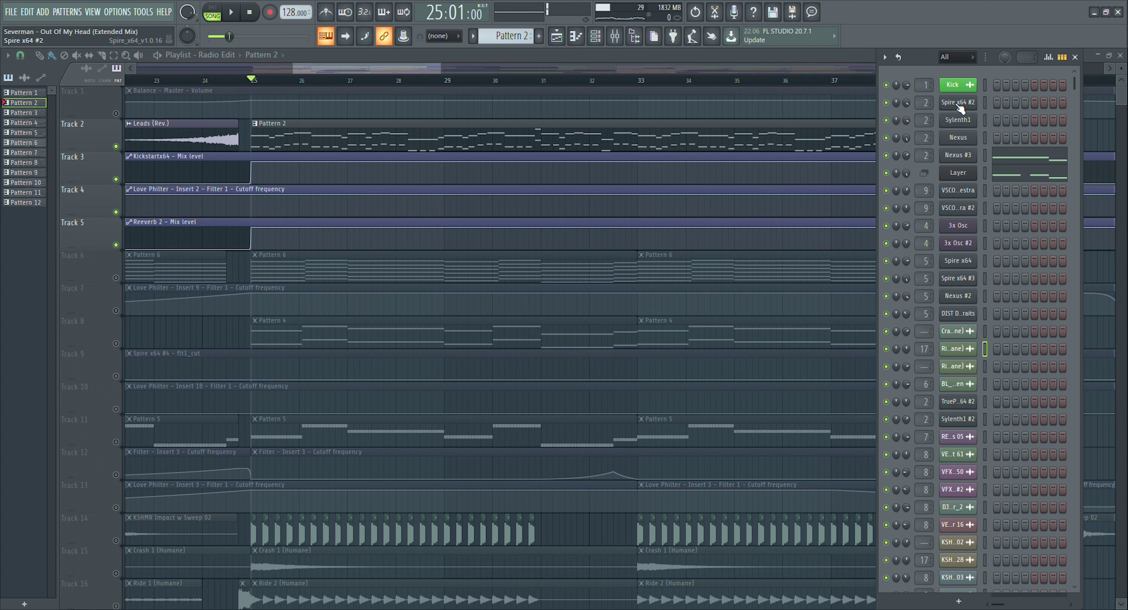
- Inspect the Spire x64 #2 and Sylenth1 instruments of the lead and close their windows
click(958, 105)
click(955, 104)
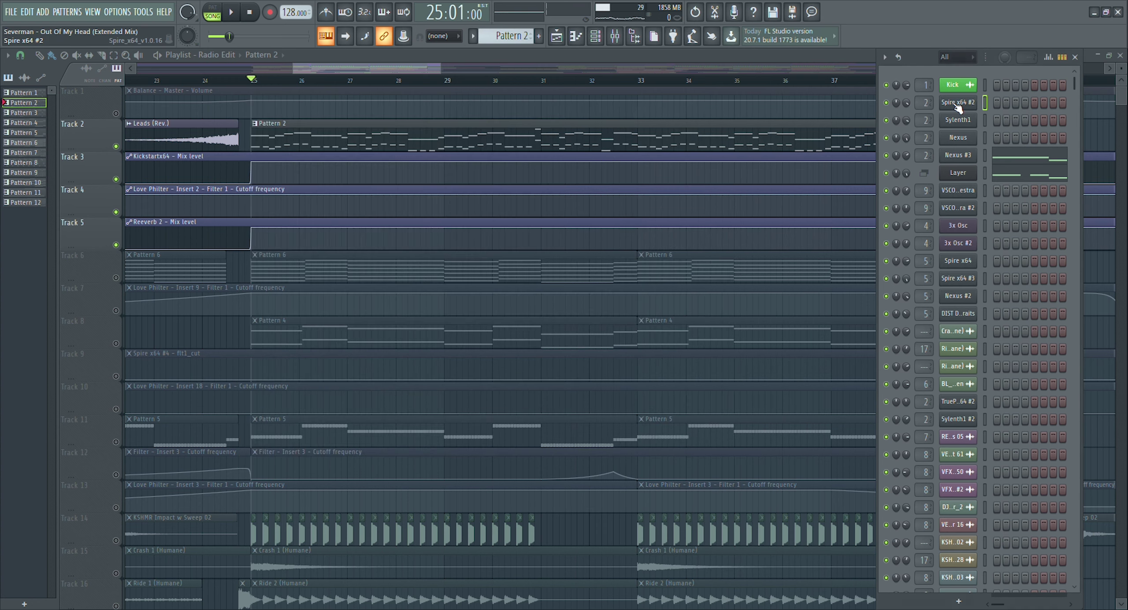
click(957, 120)
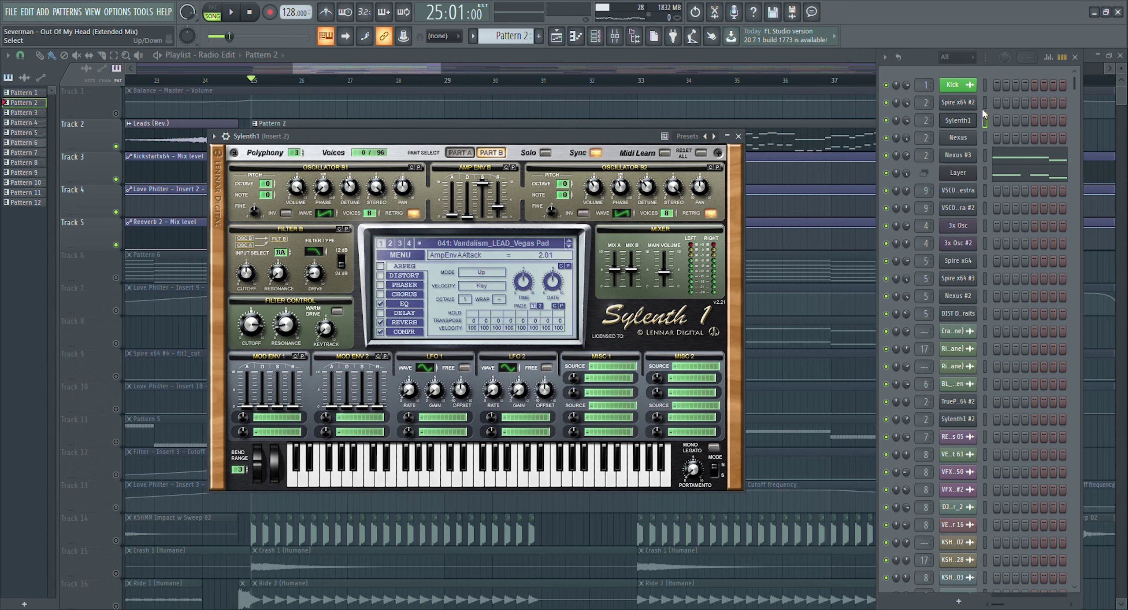
click(969, 122)
- Inspect the presets loaded in the Nexus and Nexus #3 lead layers and close the plugin window
click(963, 138)
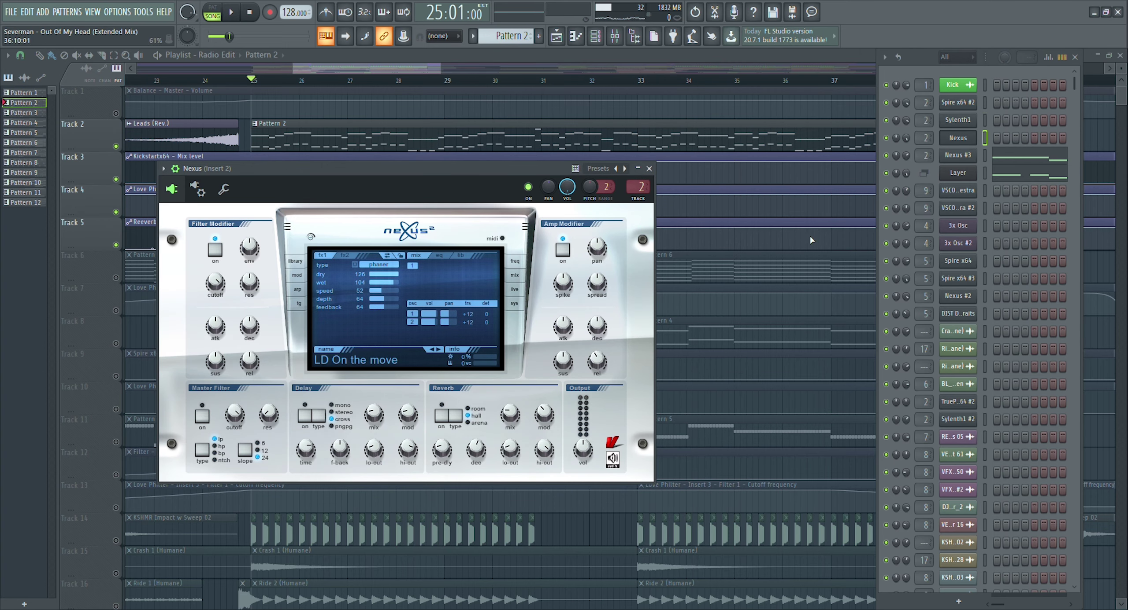
click(971, 155)
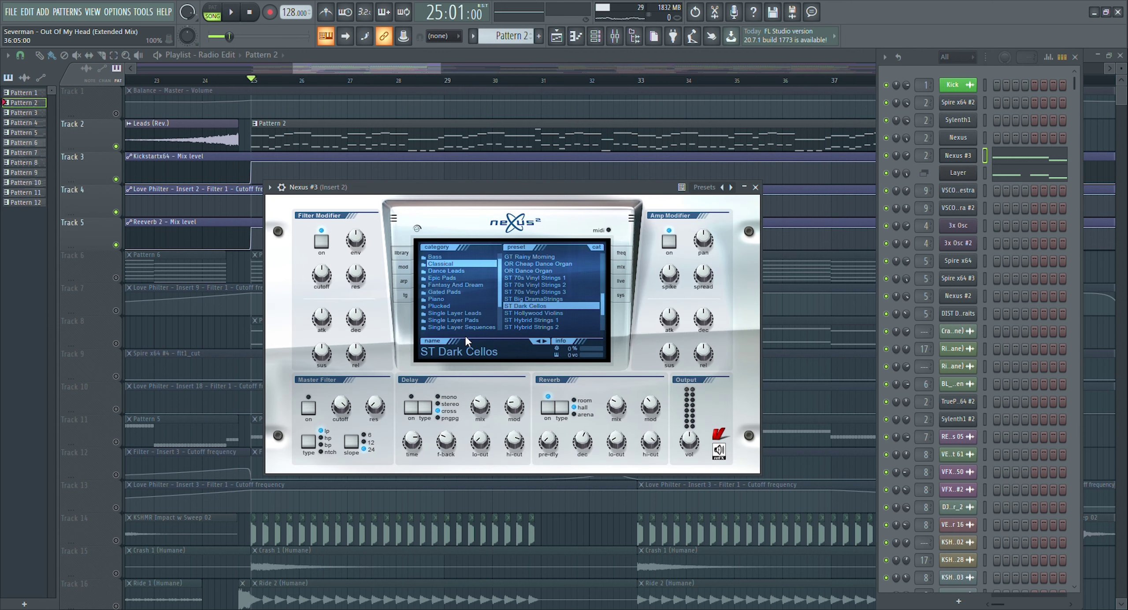
drag(532, 194, 563, 194)
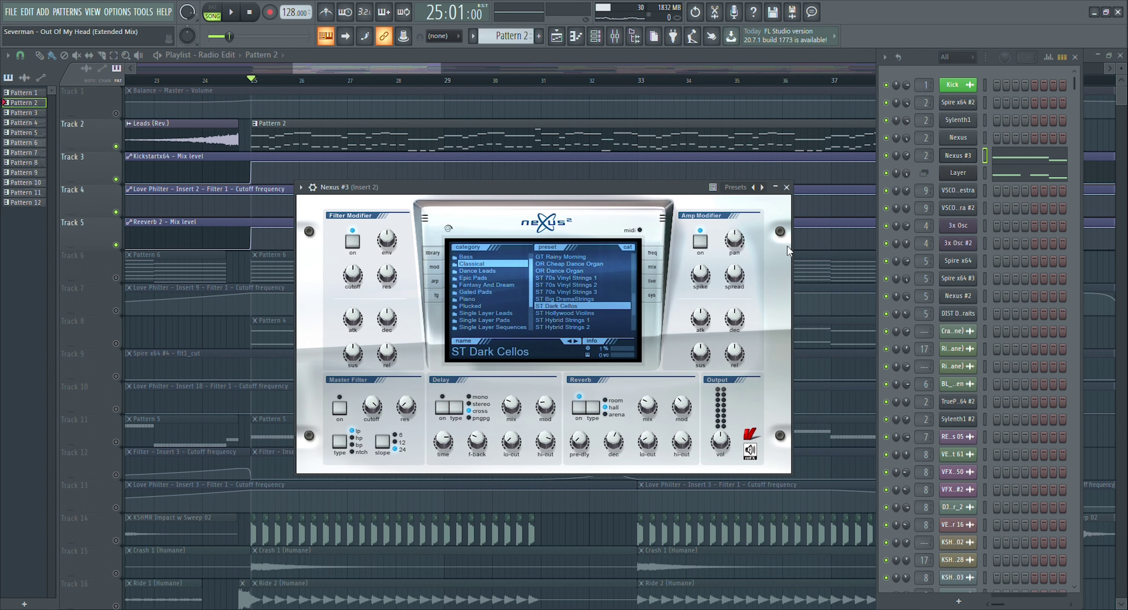
click(952, 157)
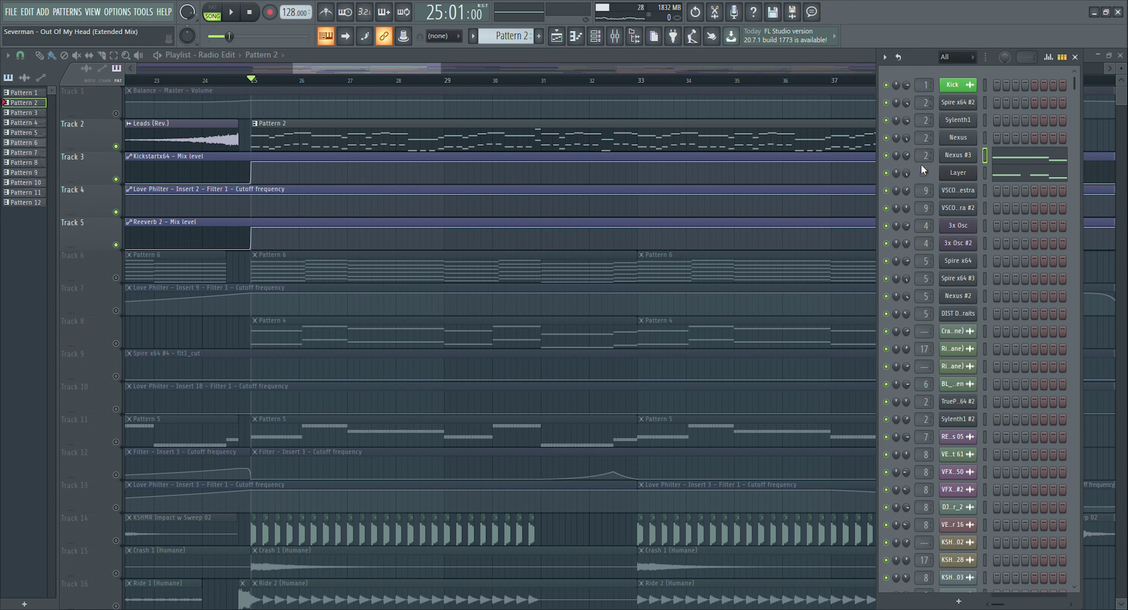
- Open the mixer on Insert 2 and examine the curve of its first Fruity parametric EQ 2
click(615, 35)
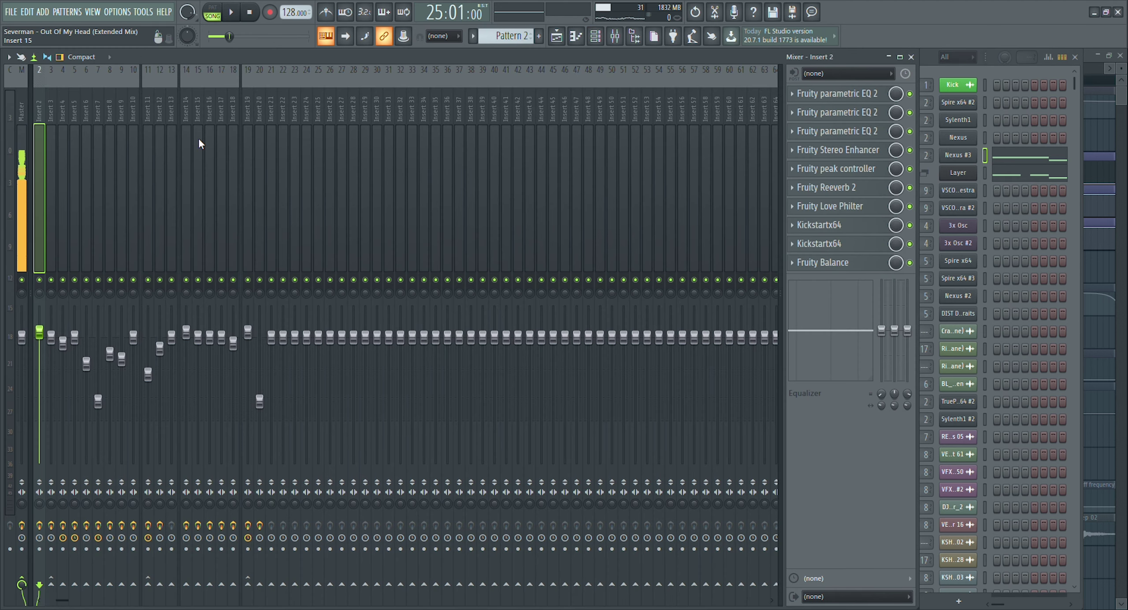
scroll(192, 141, up, 1)
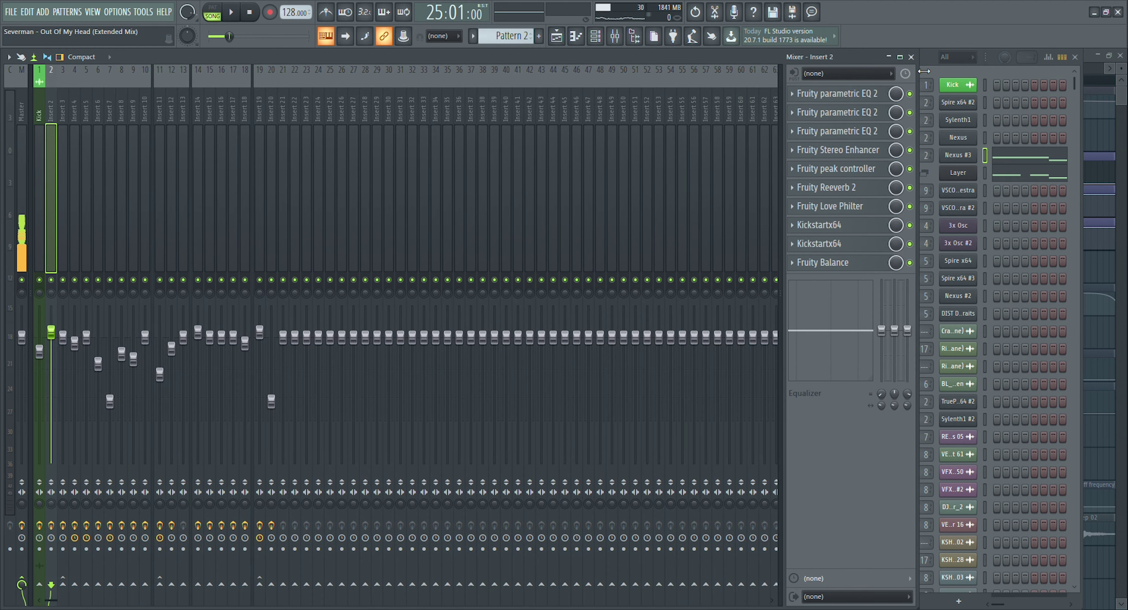
click(857, 95)
drag(221, 179, 291, 167)
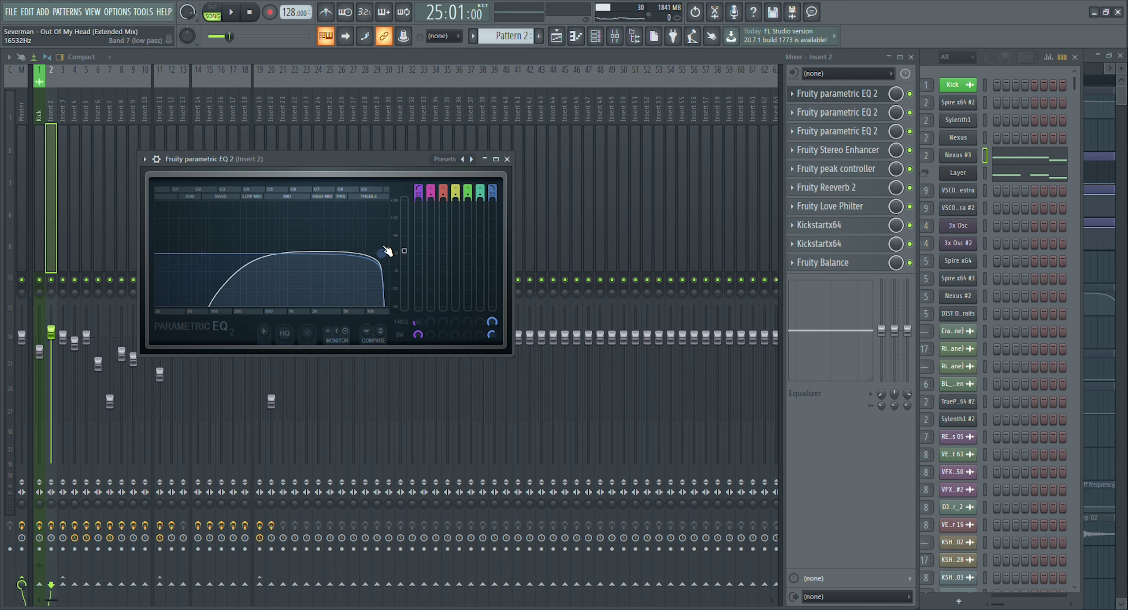
- Examine the second and third Fruity parametric EQ 2 curves on Insert 2 and its Fruity Stereo Enhancer settings
click(848, 115)
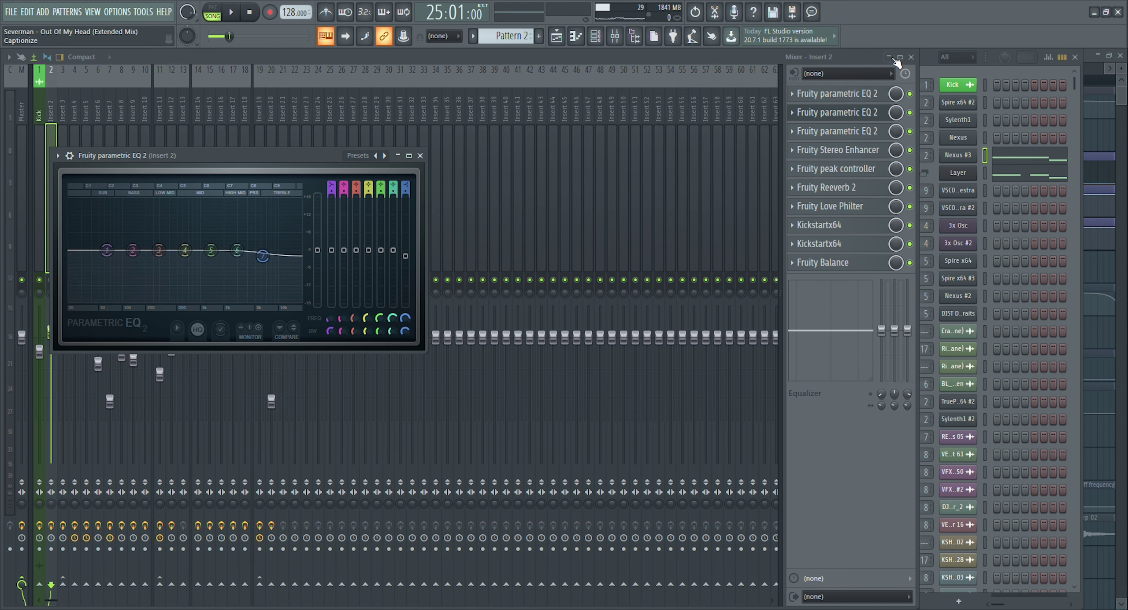
click(849, 132)
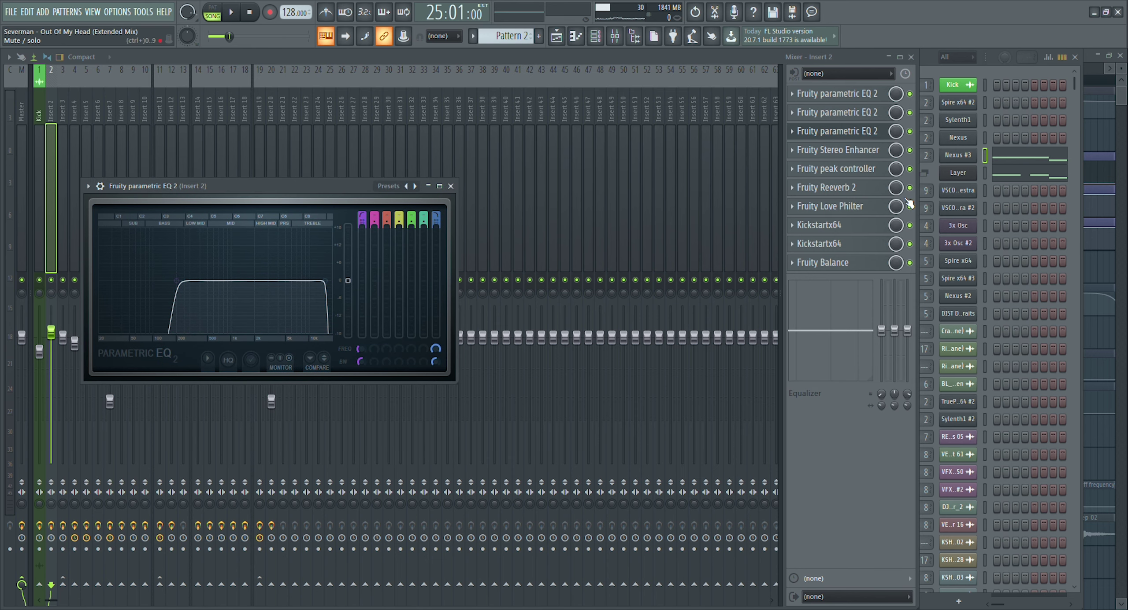
click(847, 149)
drag(173, 199, 294, 147)
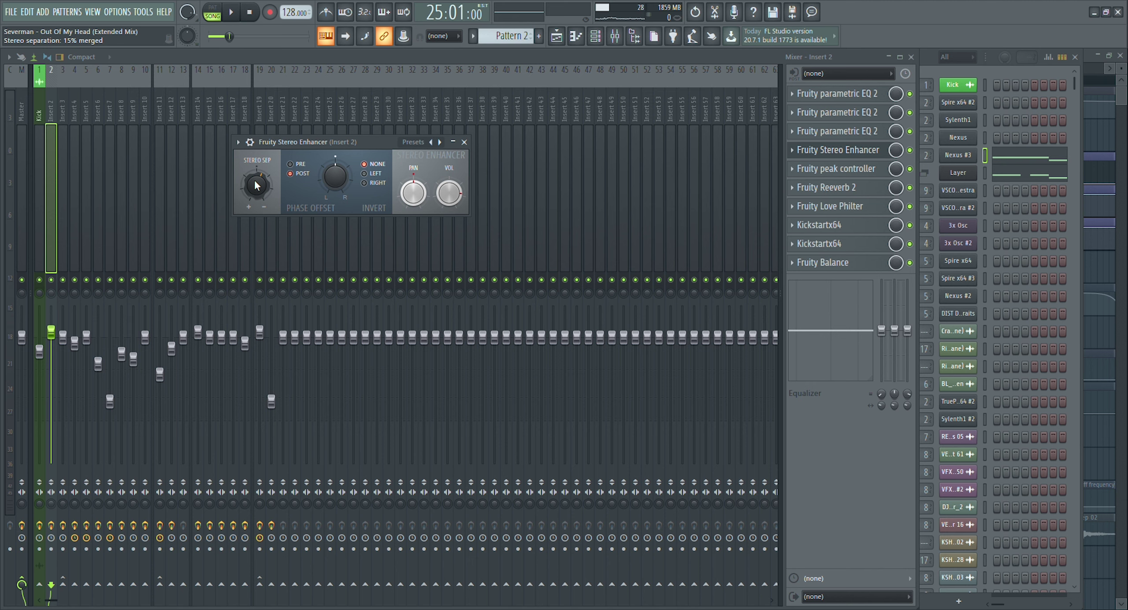
click(837, 149)
- Inspect the Fruity peak controller, Fruity Reeverb 2 and Fruity Love Philter settings on Insert 2
click(833, 169)
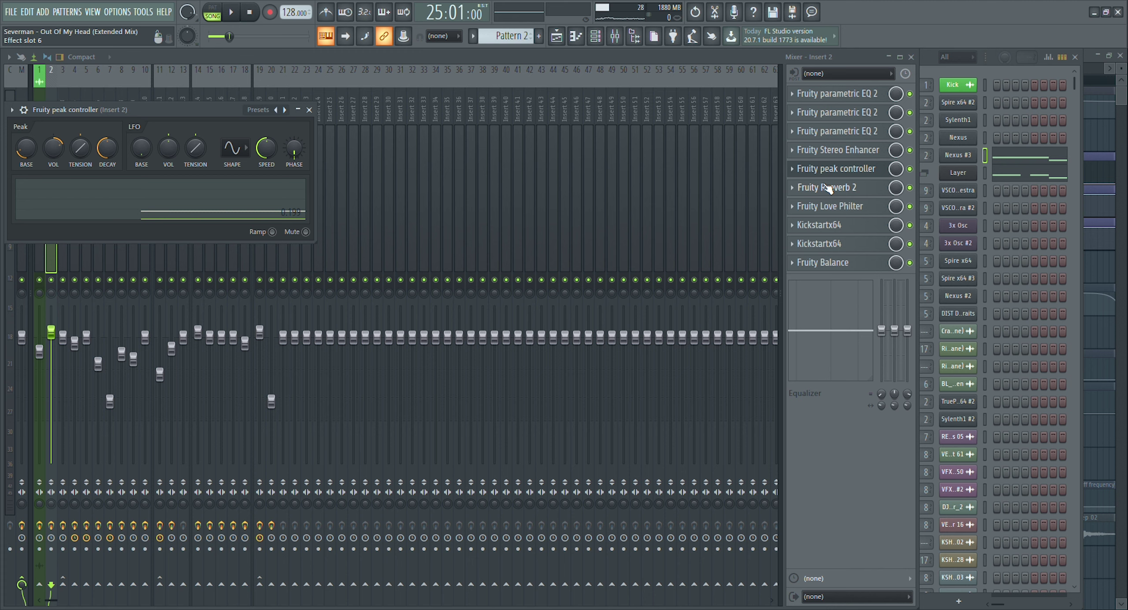
click(846, 187)
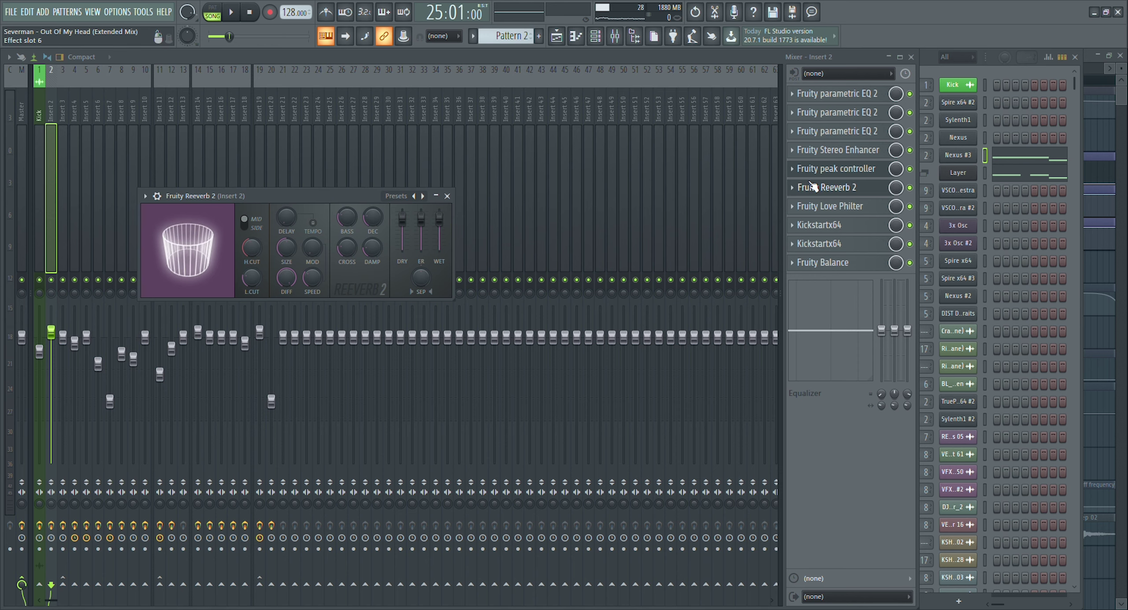
click(810, 187)
click(825, 206)
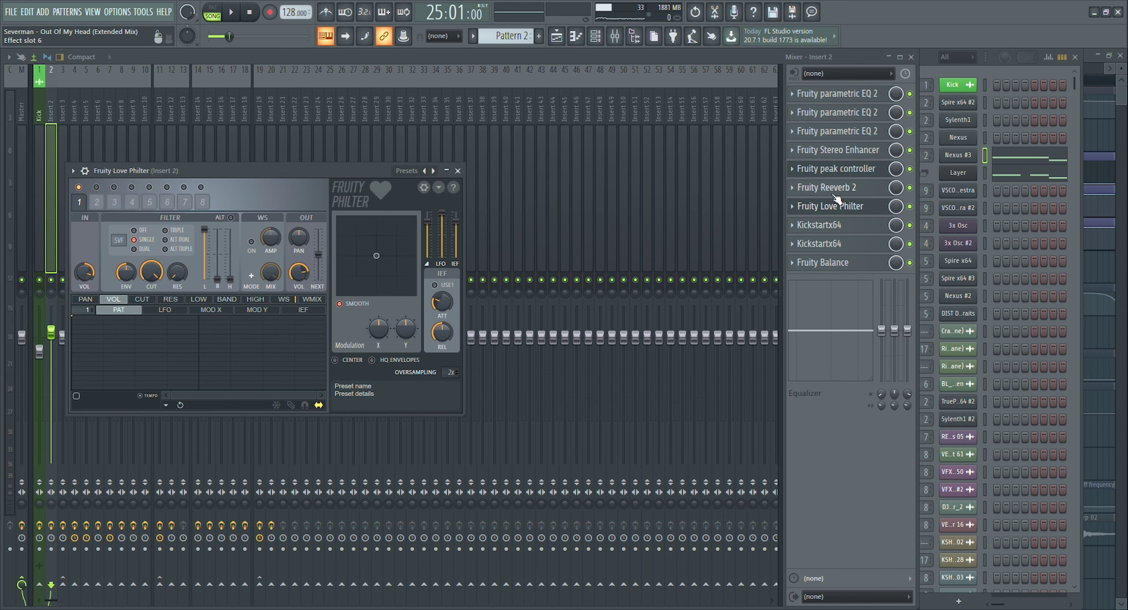
drag(204, 166, 268, 160)
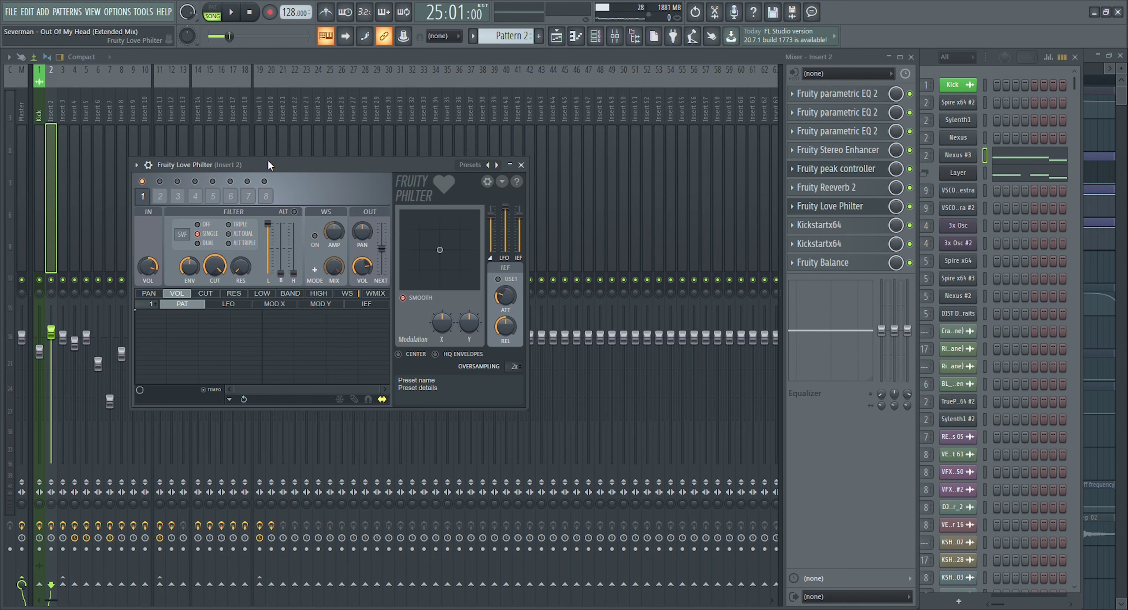
- Check the two Kickstartx64 sidechain effects and the Fruity Balance on Insert 2
click(833, 226)
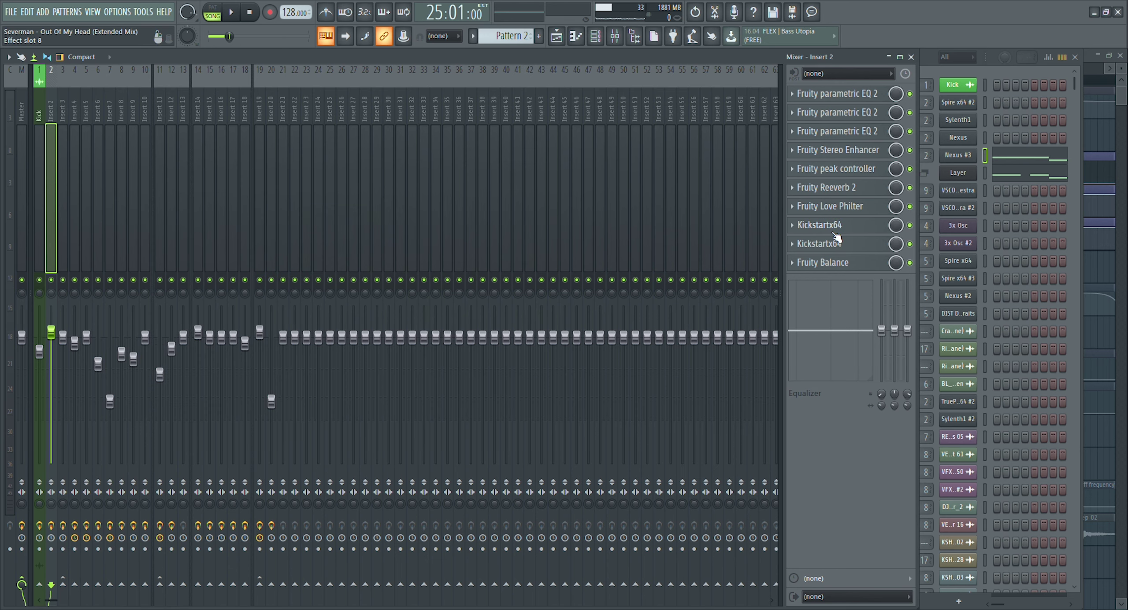
click(819, 250)
drag(454, 191, 514, 150)
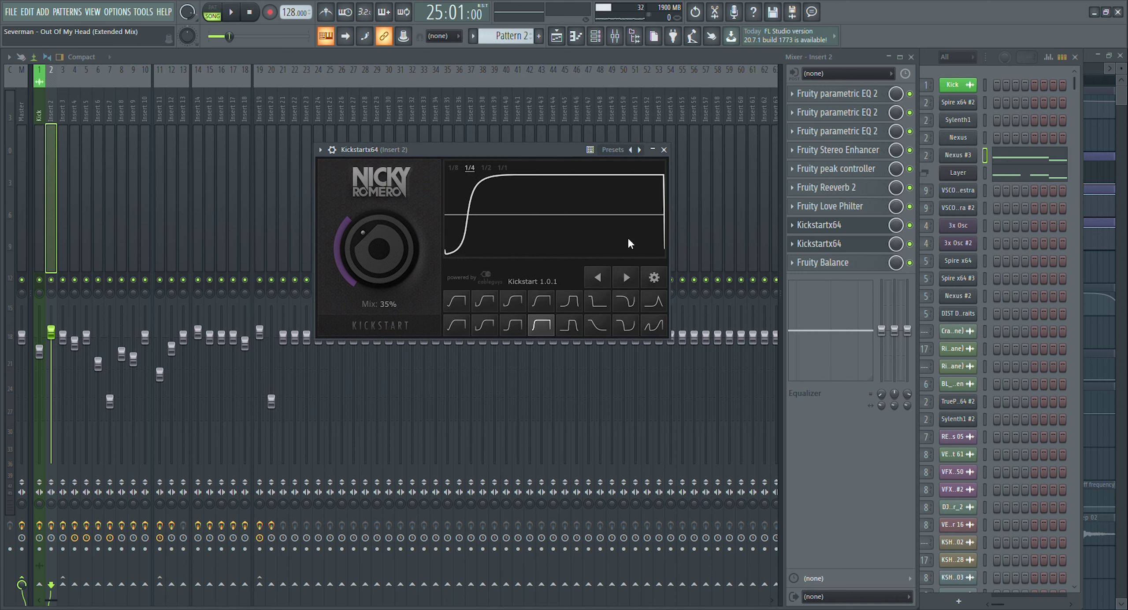
click(822, 246)
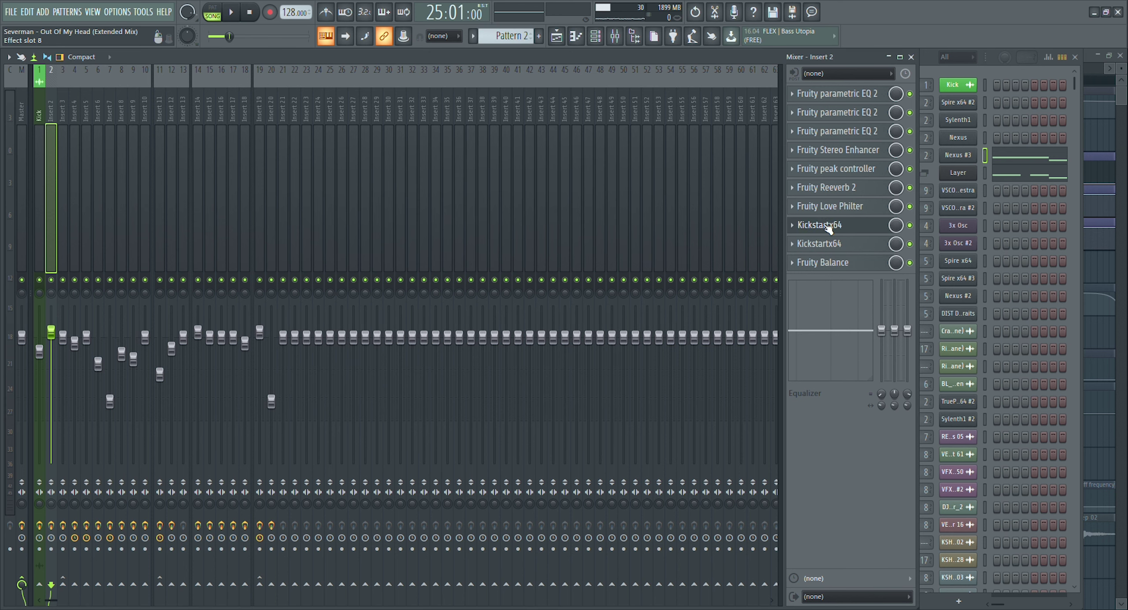
click(835, 266)
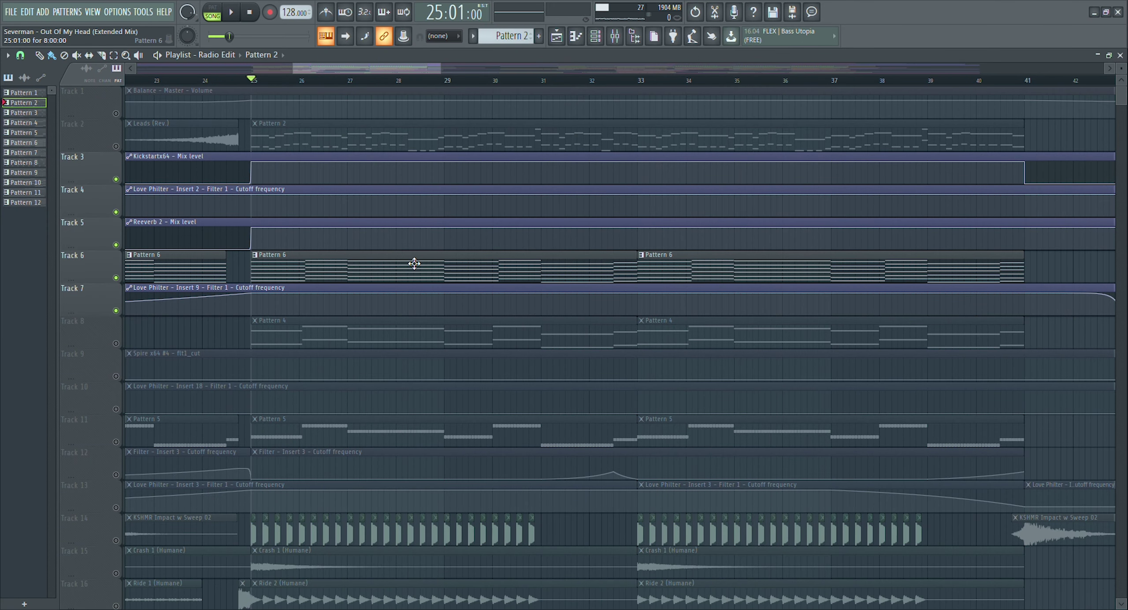
- Audition the soloed Pattern 6 chords on Track 6, select that pattern, show its Channel rack, and stop playback
key(space)
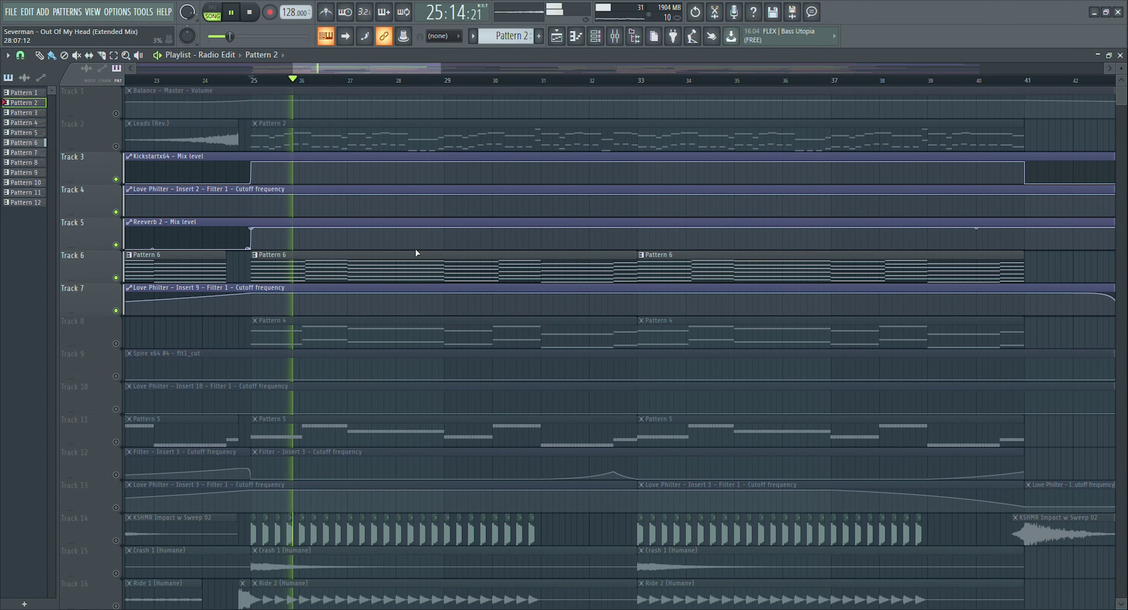
click(598, 45)
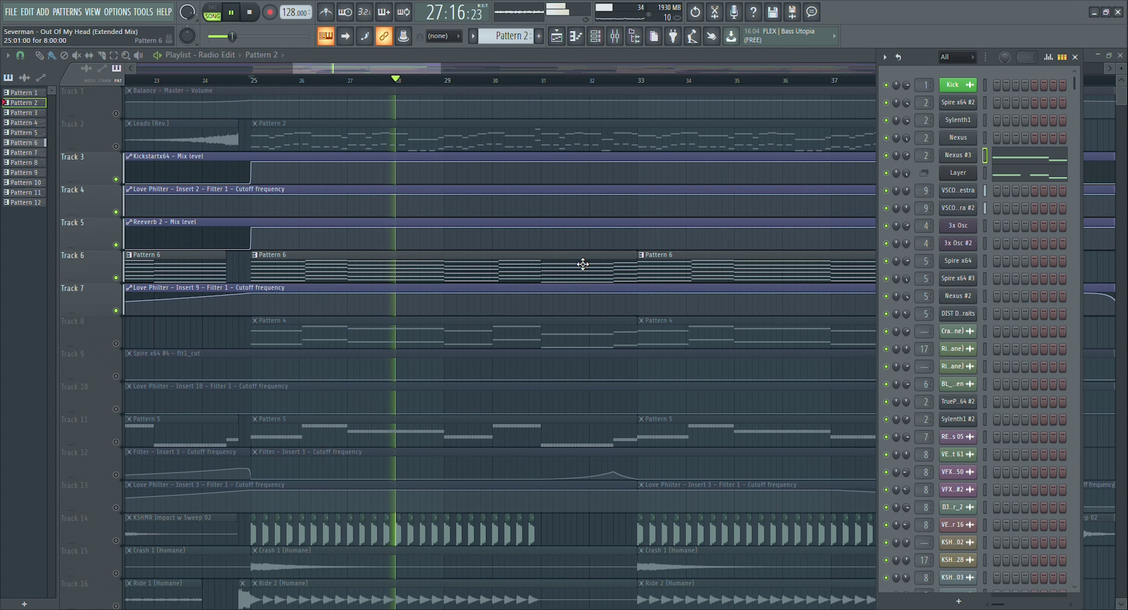
click(583, 264)
click(599, 45)
key(space)
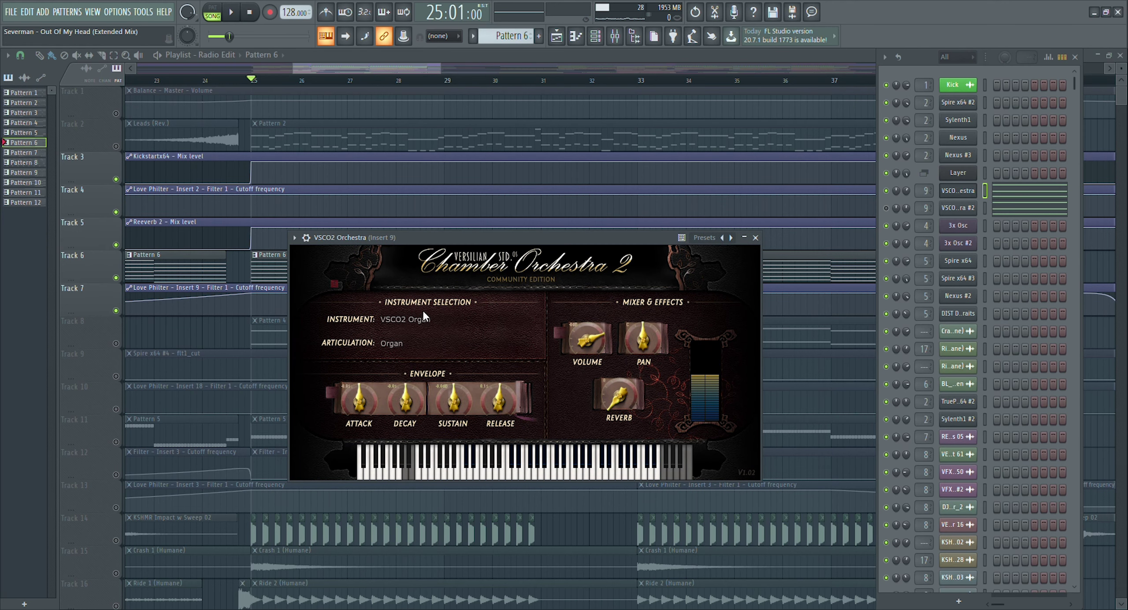
- Inspect the VSCO2 Orchestra and VSCO2 Orchestra #2 instruments, switching the active channel from the first to the second
drag(458, 236, 548, 228)
click(957, 192)
click(886, 191)
click(886, 209)
click(948, 209)
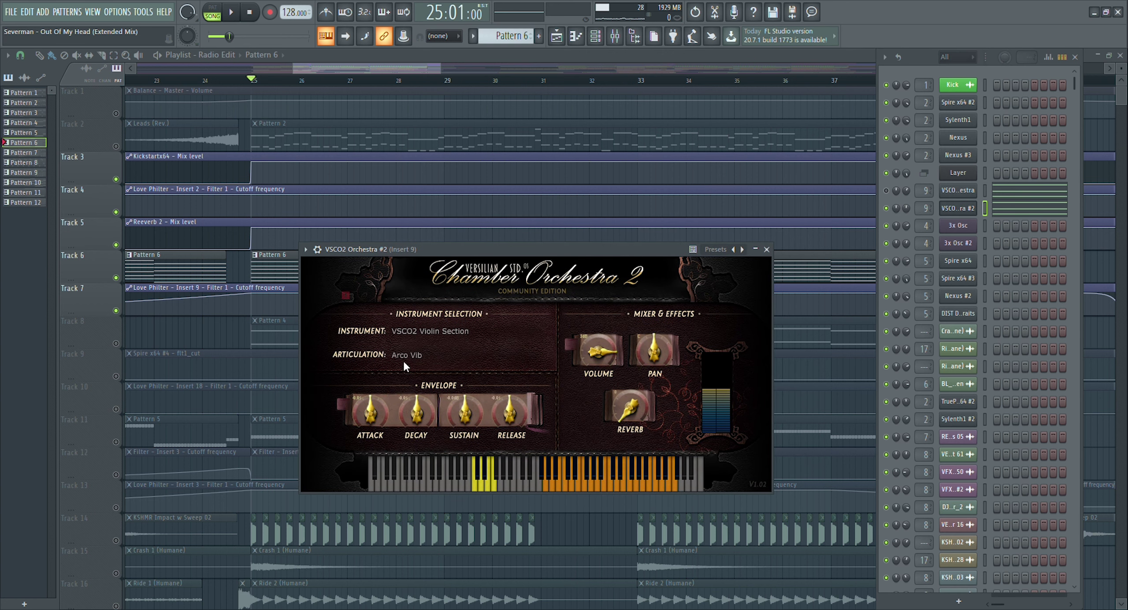
click(766, 249)
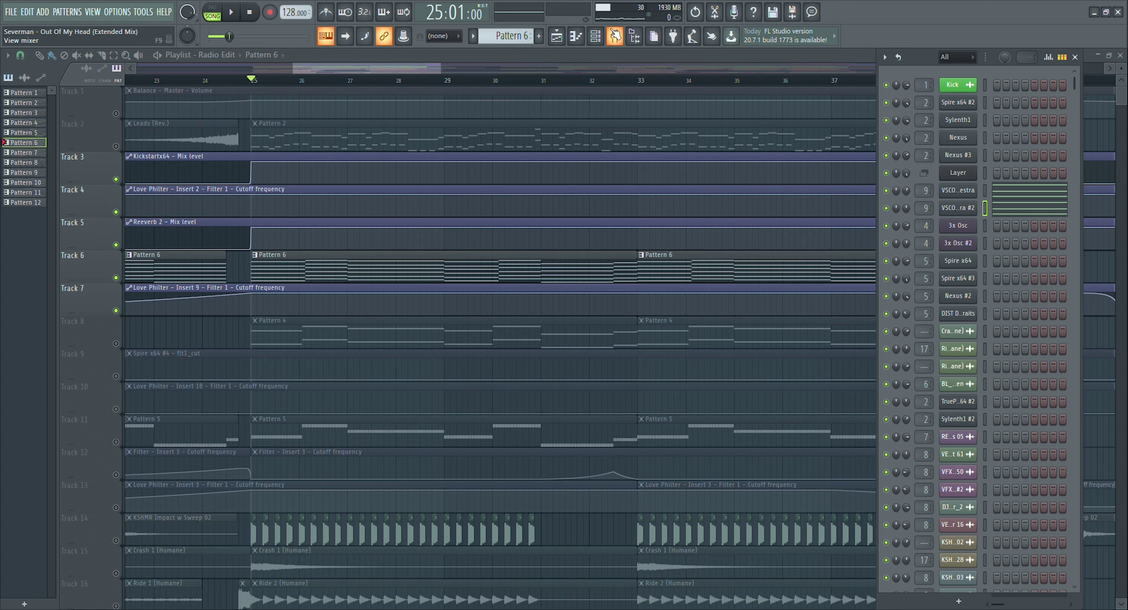
- Open the mixer on Insert 9 and examine its Fruity parametric EQ 2 and Fruity Love Philter
click(615, 37)
click(859, 93)
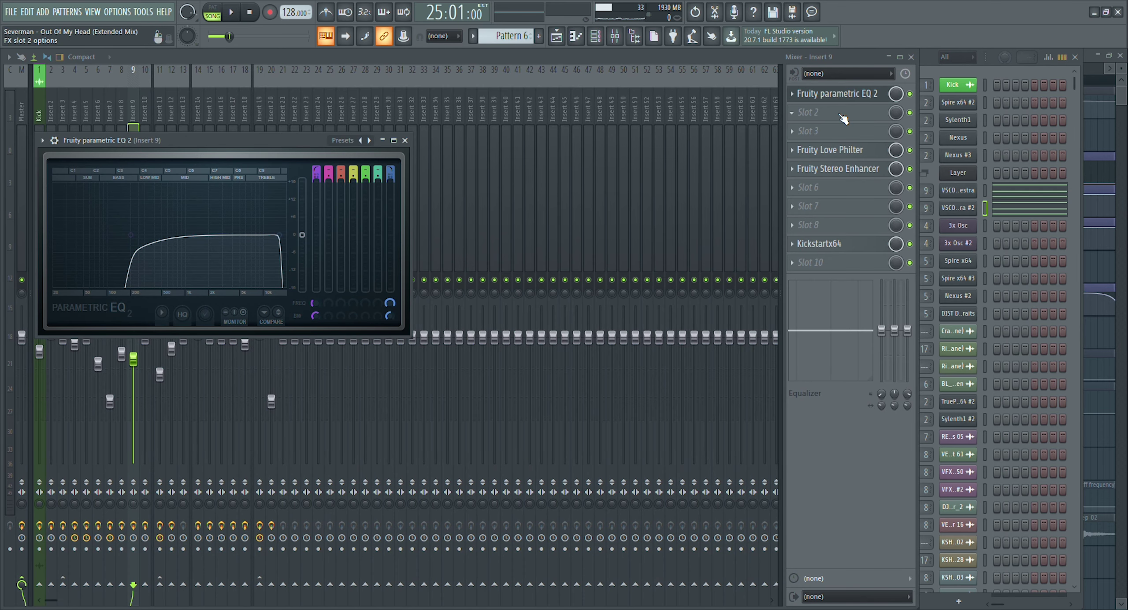
click(856, 94)
click(851, 149)
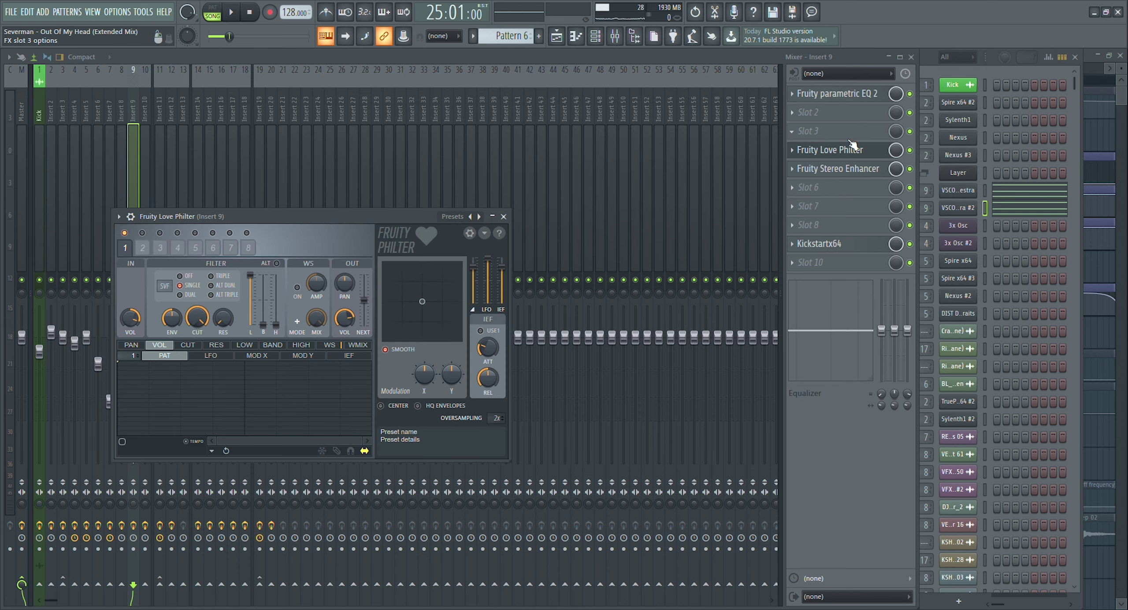
click(852, 149)
- Check the Fruity Stereo Enhancer and Kickstartx64 on Insert 9, and close the mixer
click(828, 170)
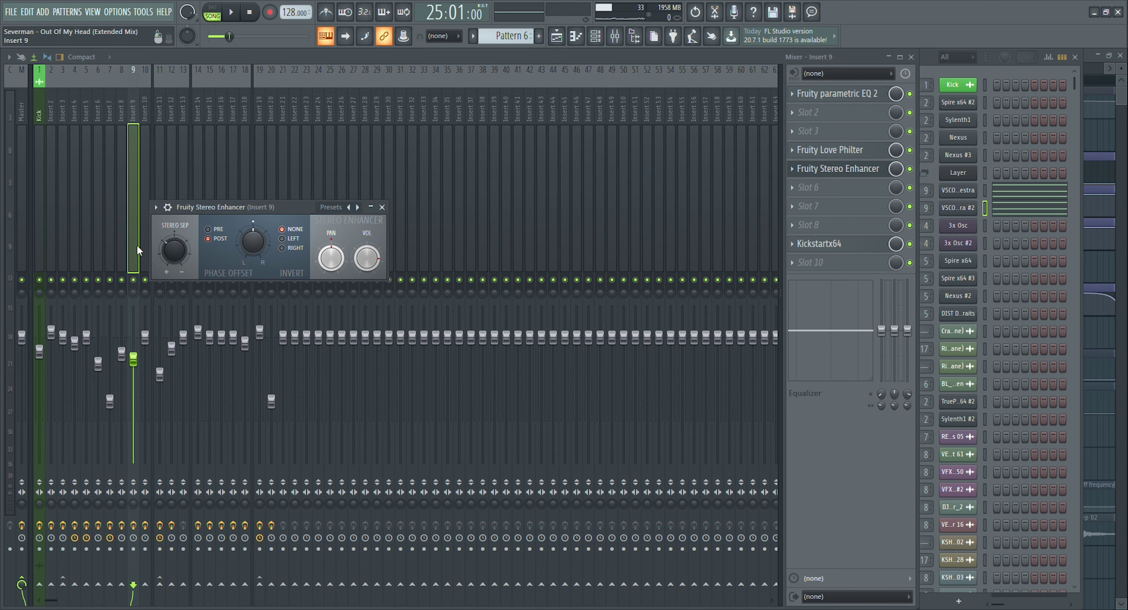
drag(185, 210, 252, 191)
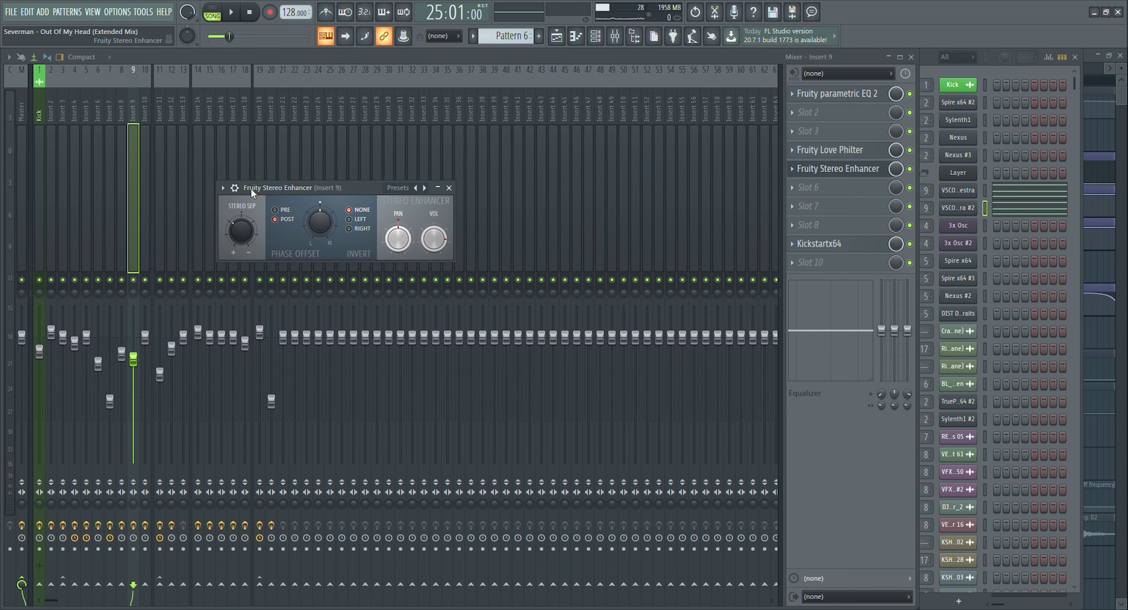
click(819, 244)
click(819, 243)
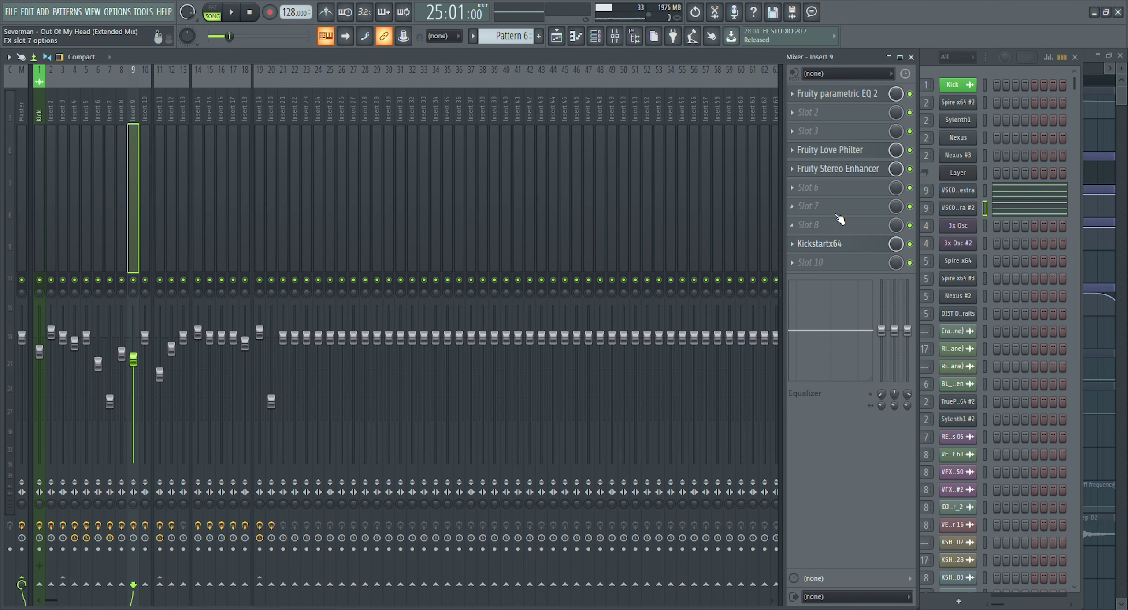
click(911, 57)
- Solo Track 19, audition its Pattern 7 layer, show the pattern's channels in the Channel rack, and stop playback
scroll(185, 317, down, 9)
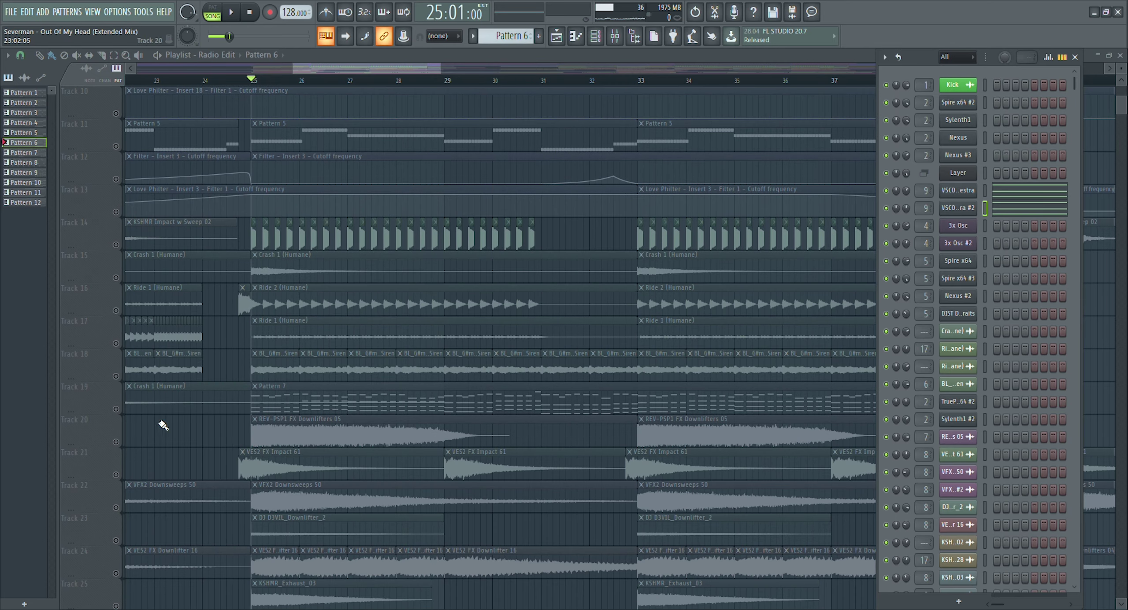
click(120, 413)
key(space)
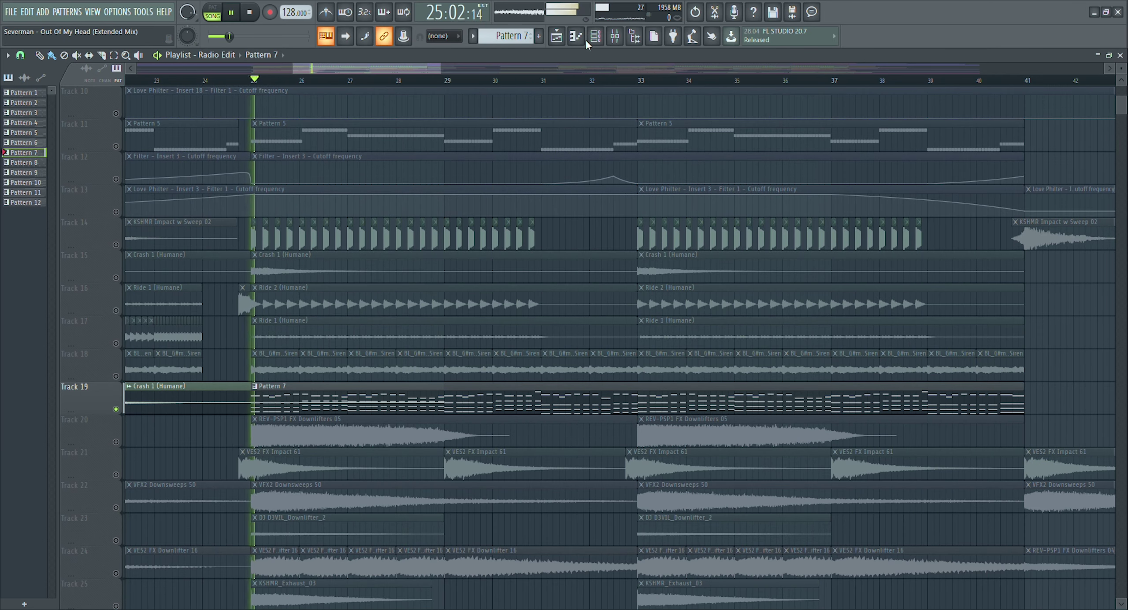
scroll(591, 164, up, 9)
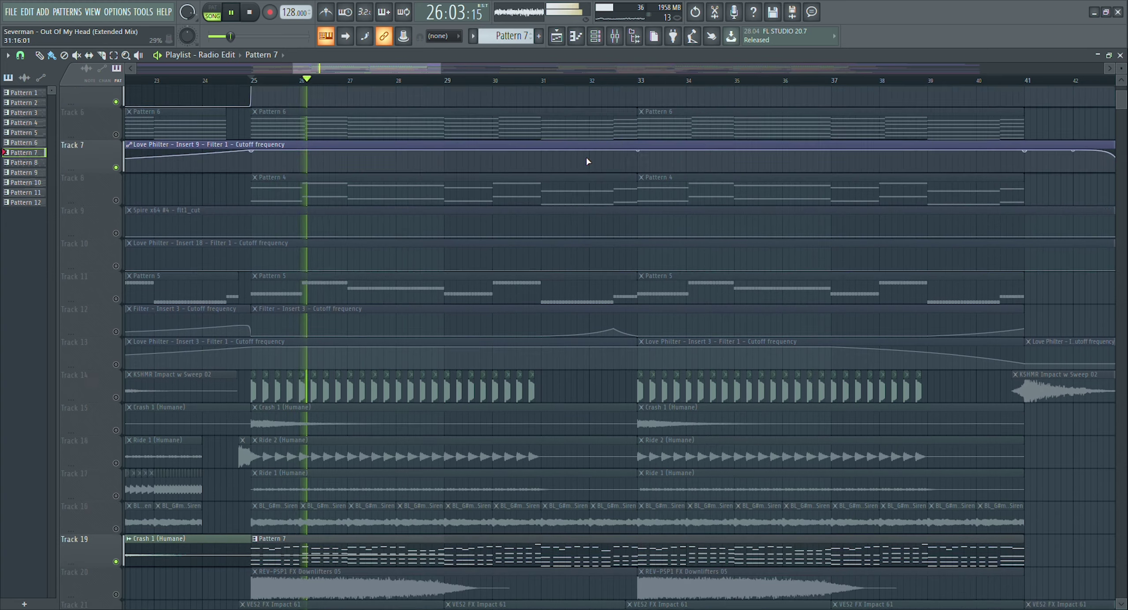
scroll(592, 164, down, 7)
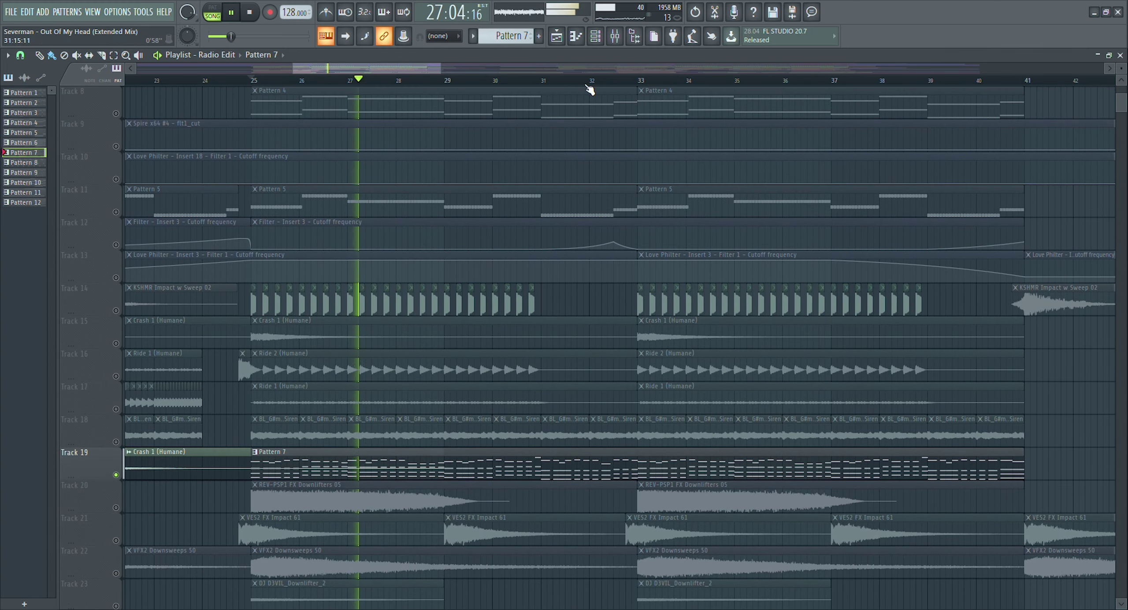
key(F6)
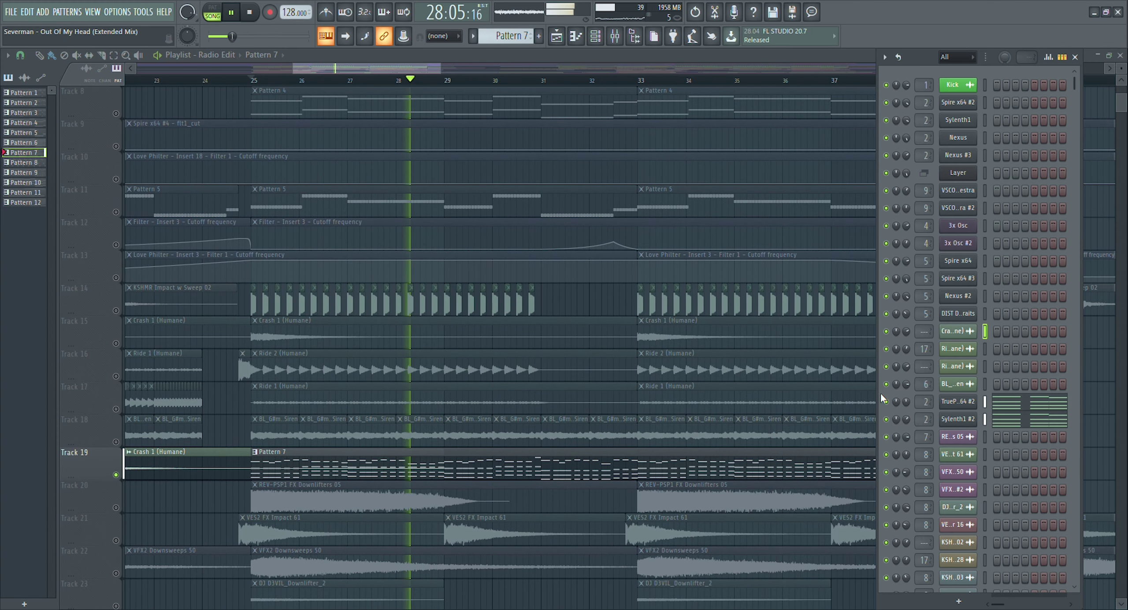
key(space)
- Inspect the TruePianos x64 #2 and Sylenth1 #2 instruments of Pattern 7, muting the opposite channel for each
click(885, 420)
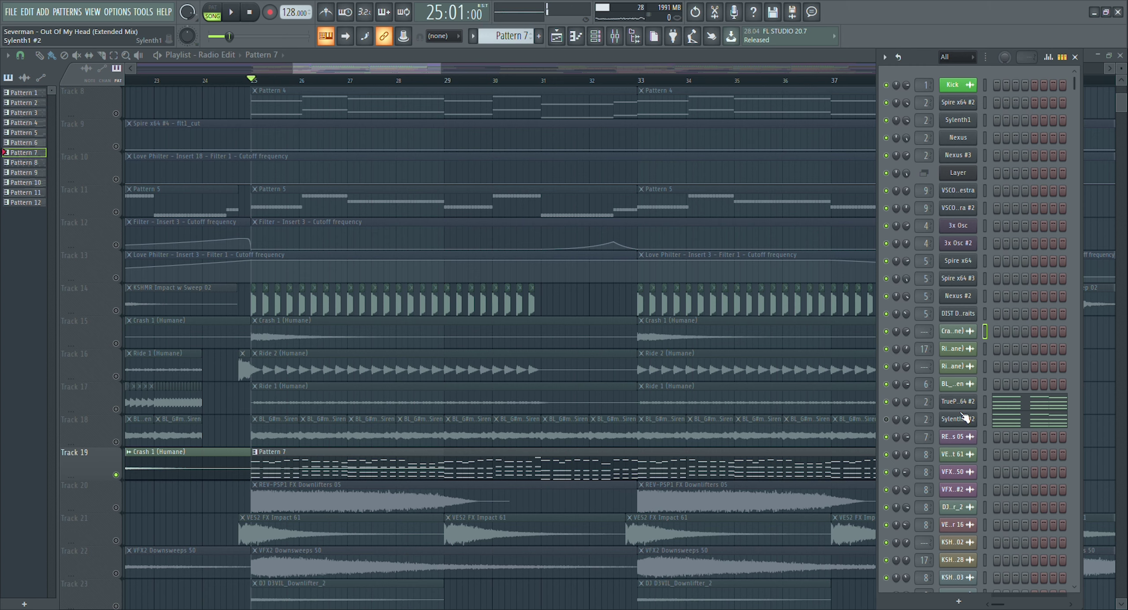
click(962, 405)
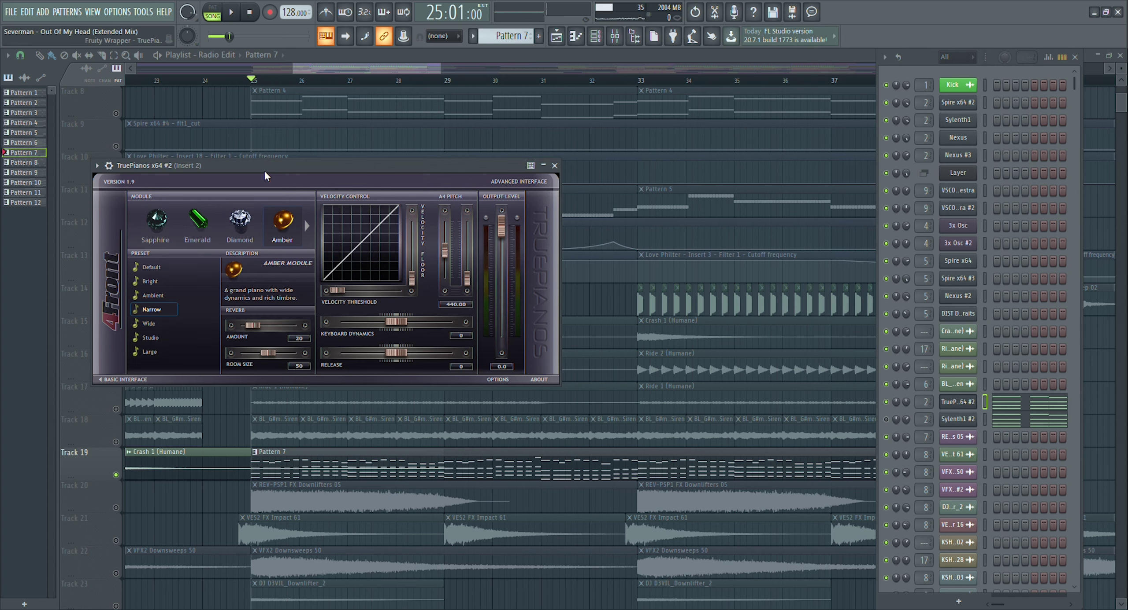
key(Escape)
click(886, 403)
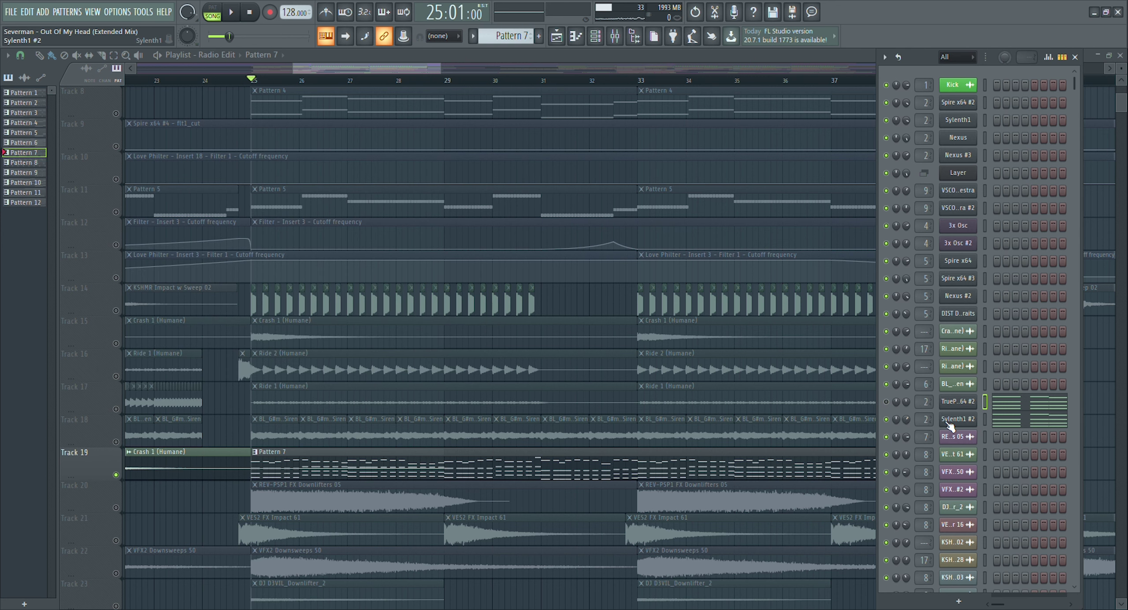
click(958, 419)
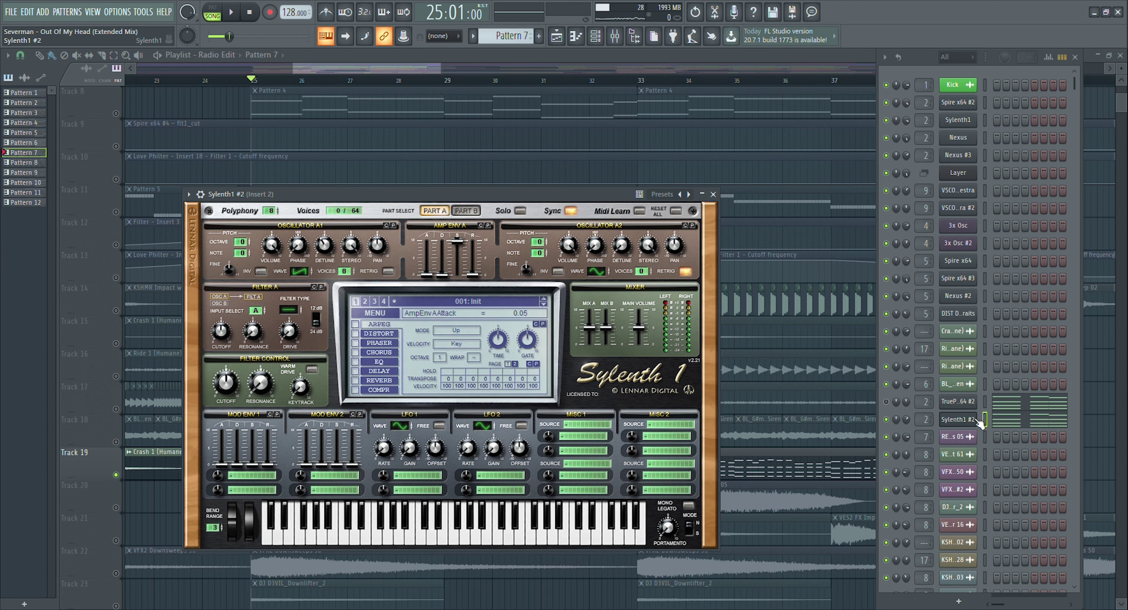
key(Escape)
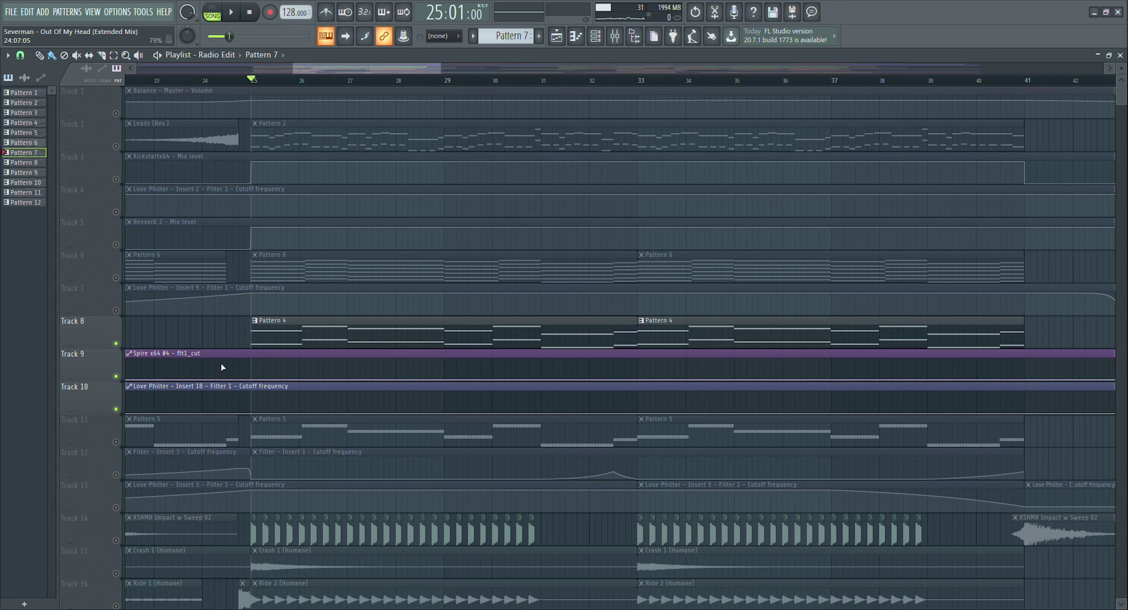
- Audition the soloed Pattern 4 layer on Track 8, select that pattern, show its Channel rack, and stop playback
key(space)
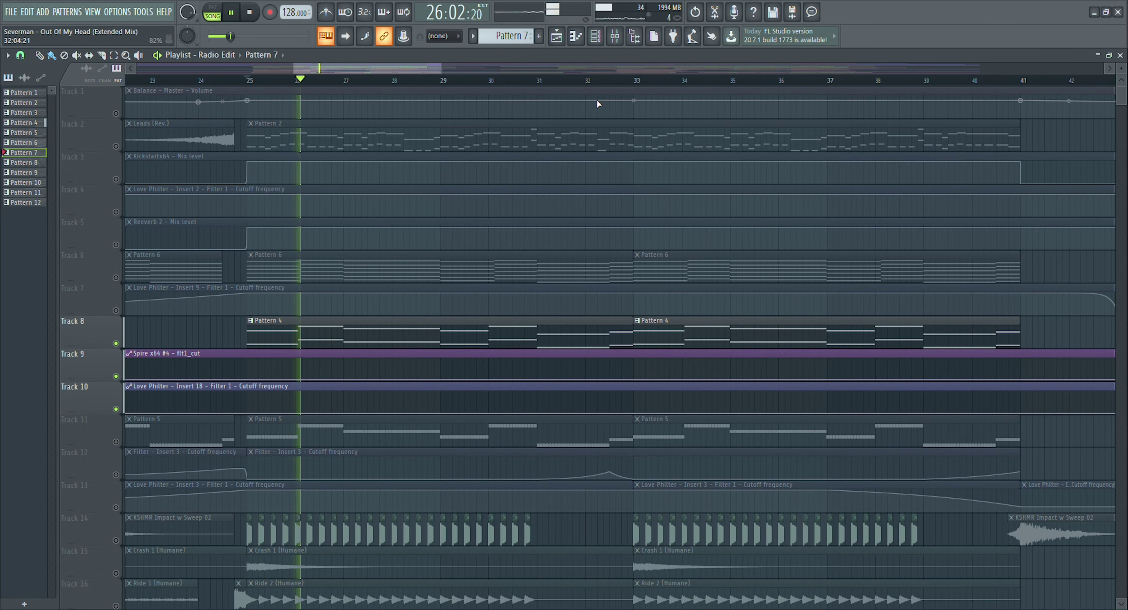
click(529, 342)
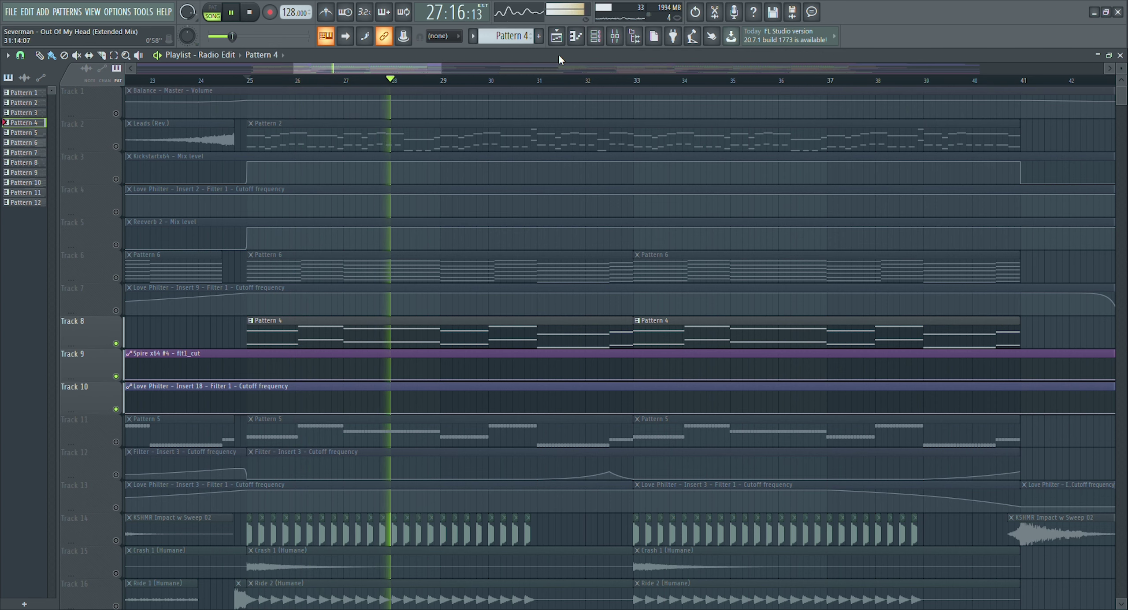
click(595, 37)
key(space)
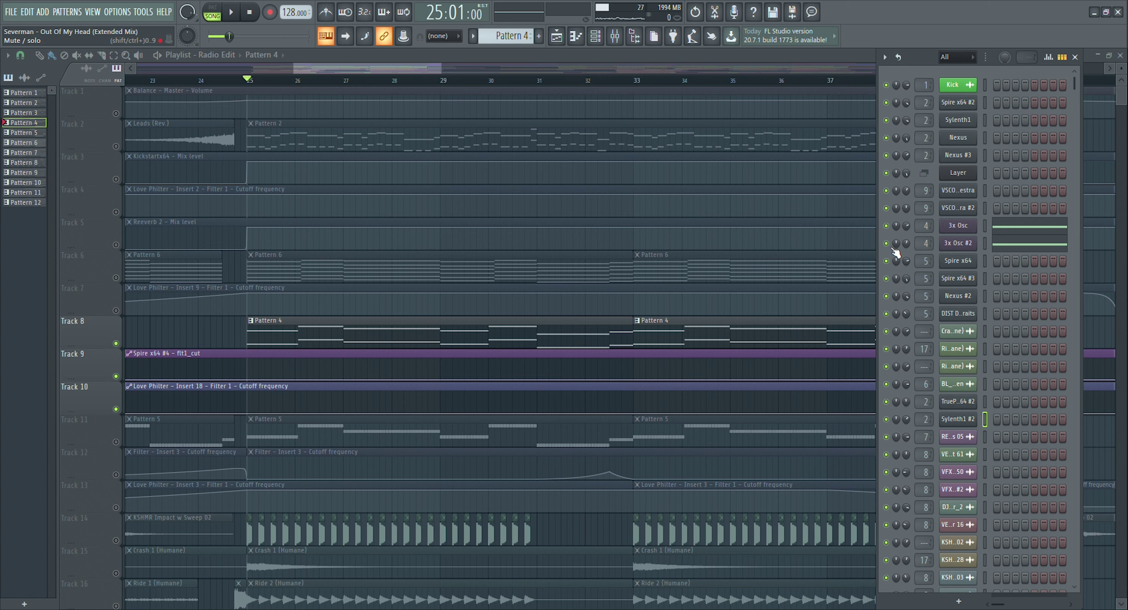
- Inspect the 3x Osc instrument and the 3x Osc #2 notes in the Piano roll, and return to the Playlist
click(952, 227)
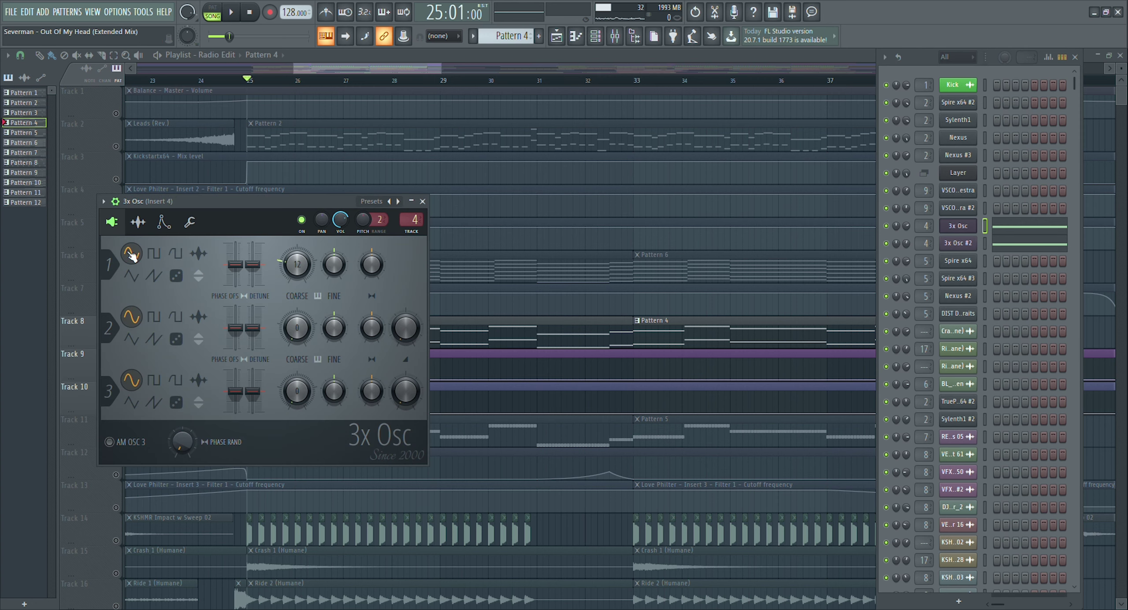
click(969, 233)
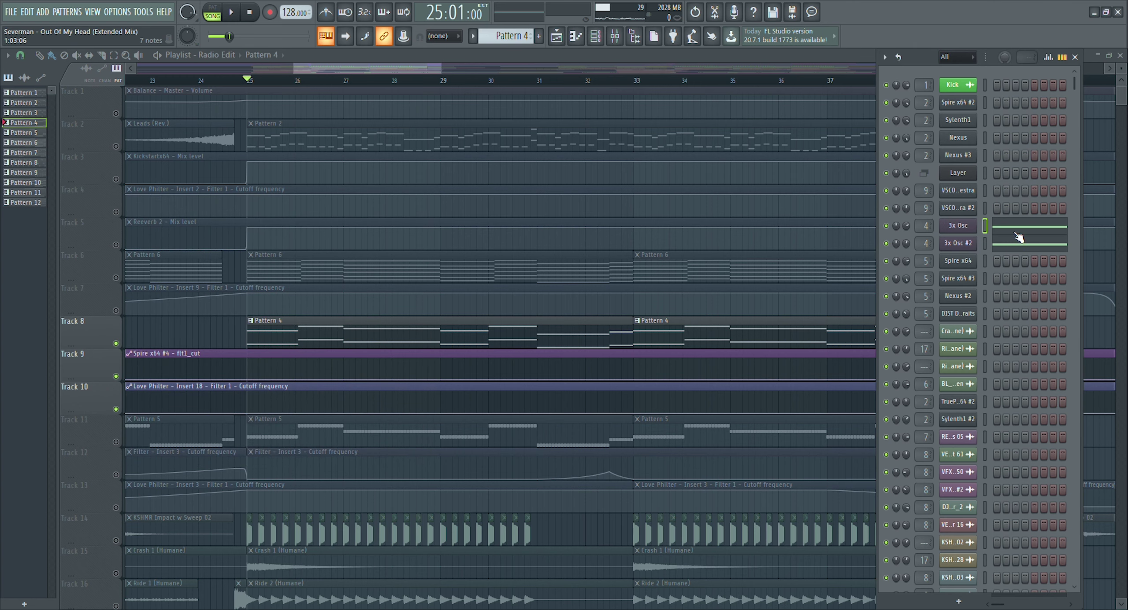
click(1025, 258)
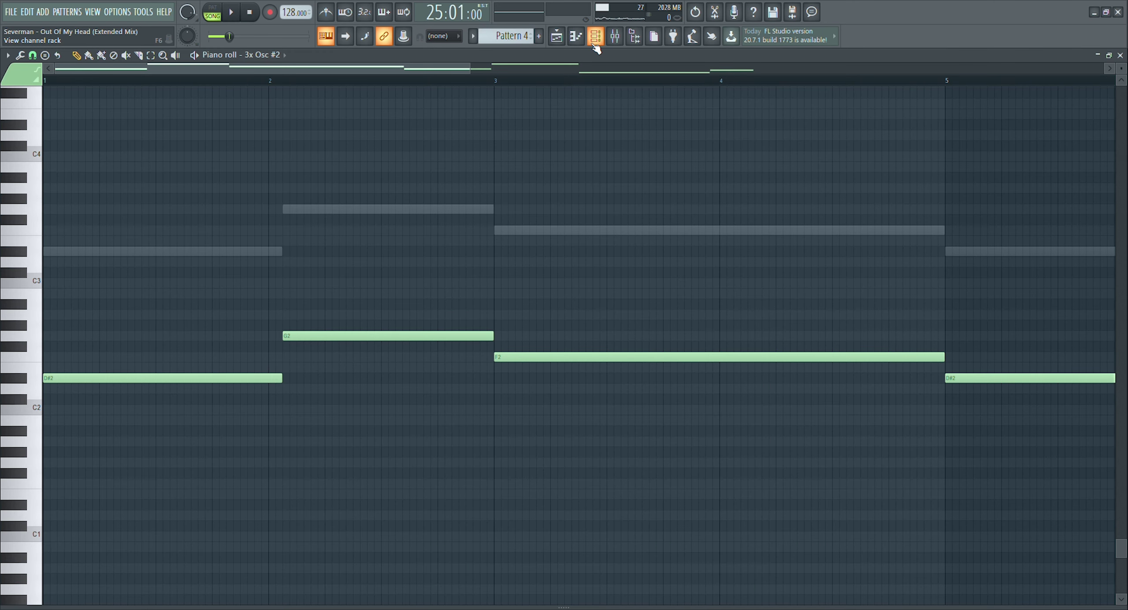
click(595, 37)
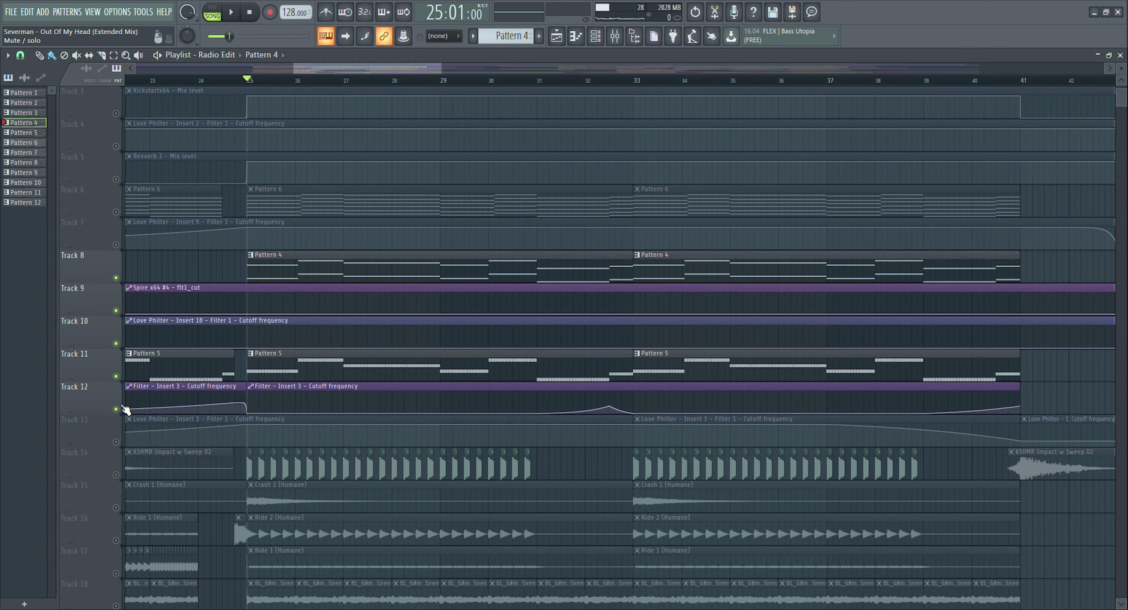
- Unmute Tracks 11 to 13, audition the Pattern 5 layer together with Pattern 4, and stop playback
click(116, 442)
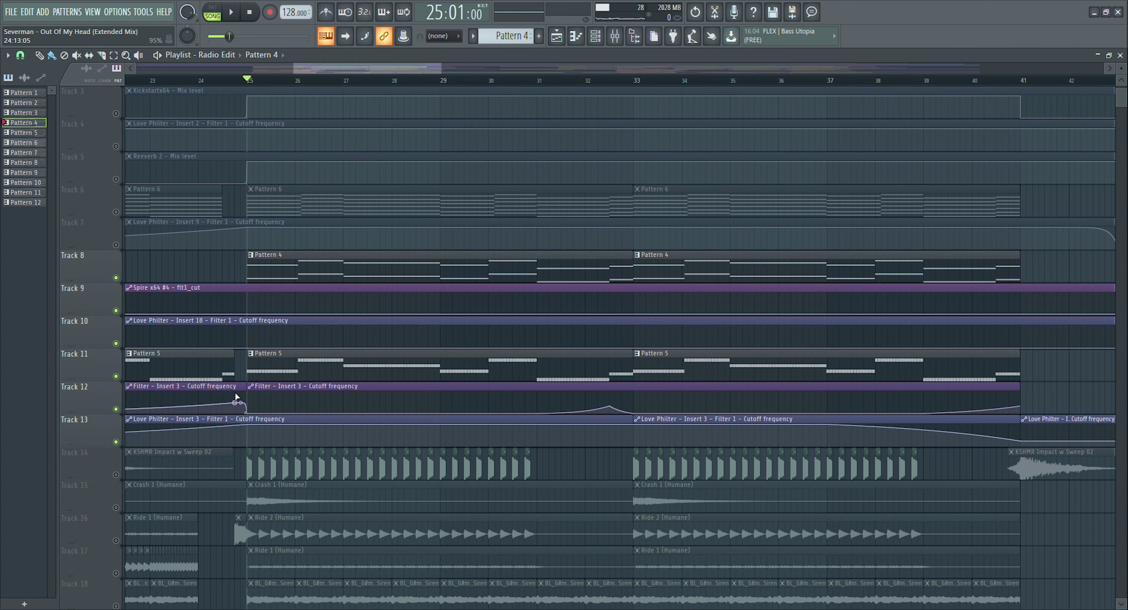
key(space)
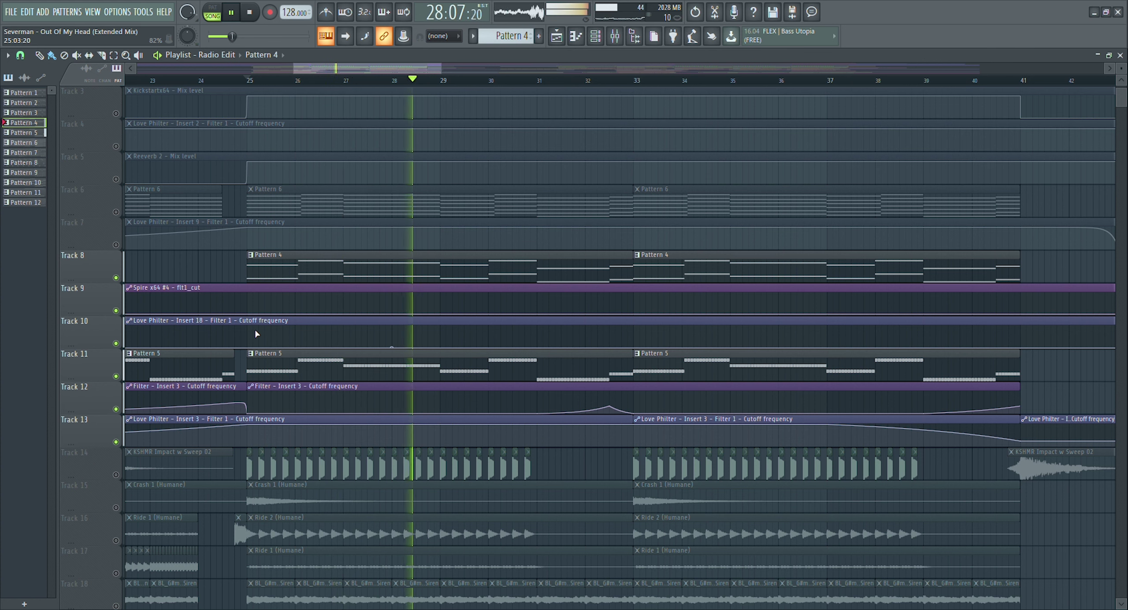
key(space)
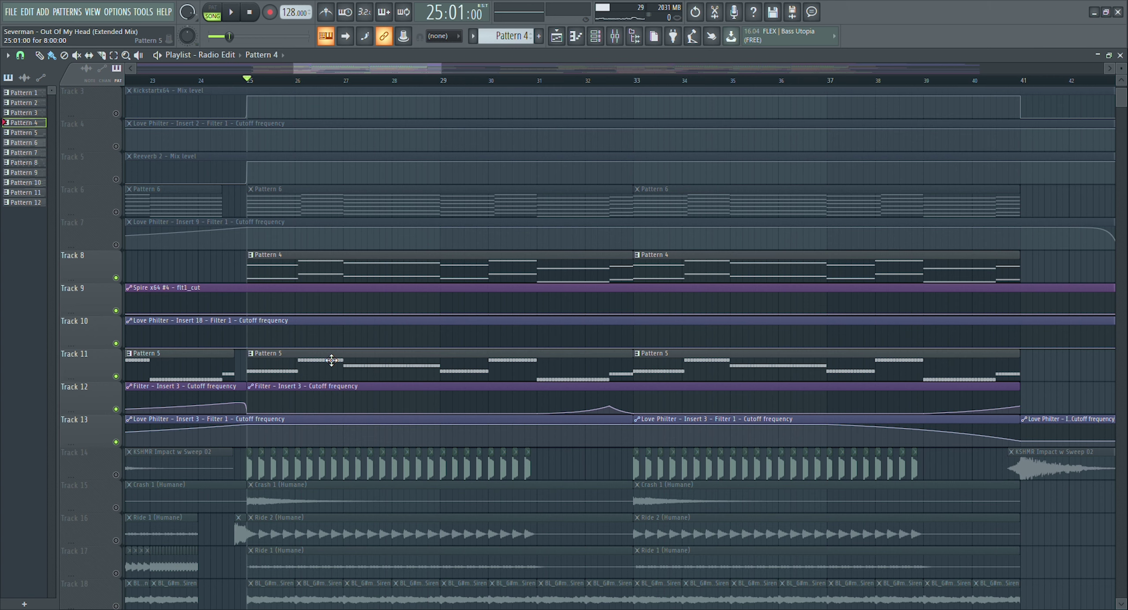
- Select Pattern 5 from its Track 11 clip and show its channels in the Channel rack
click(595, 36)
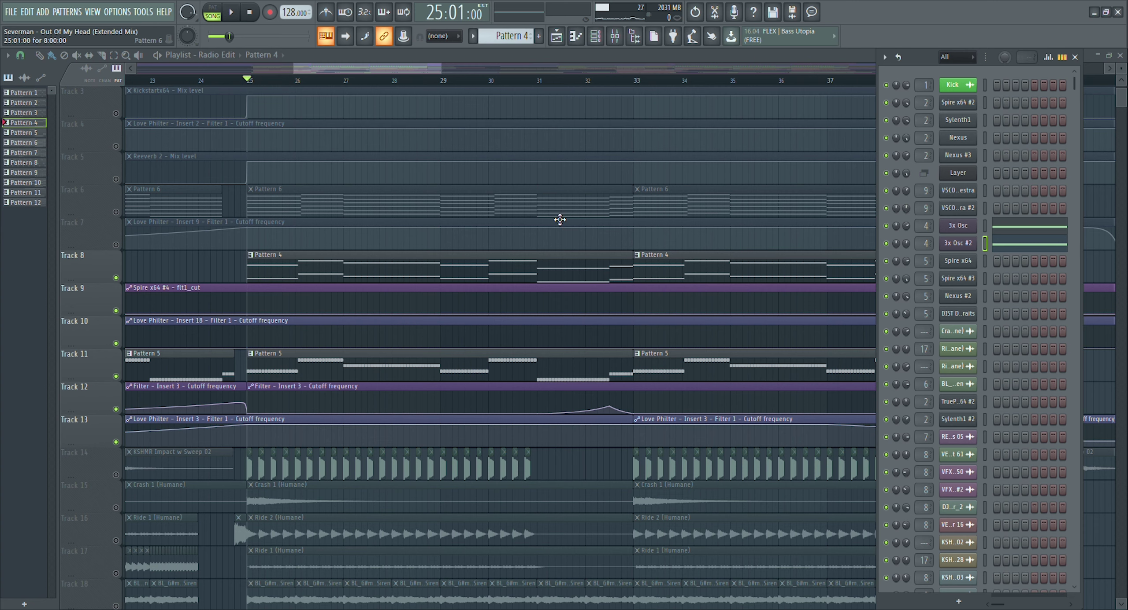
click(441, 354)
click(595, 36)
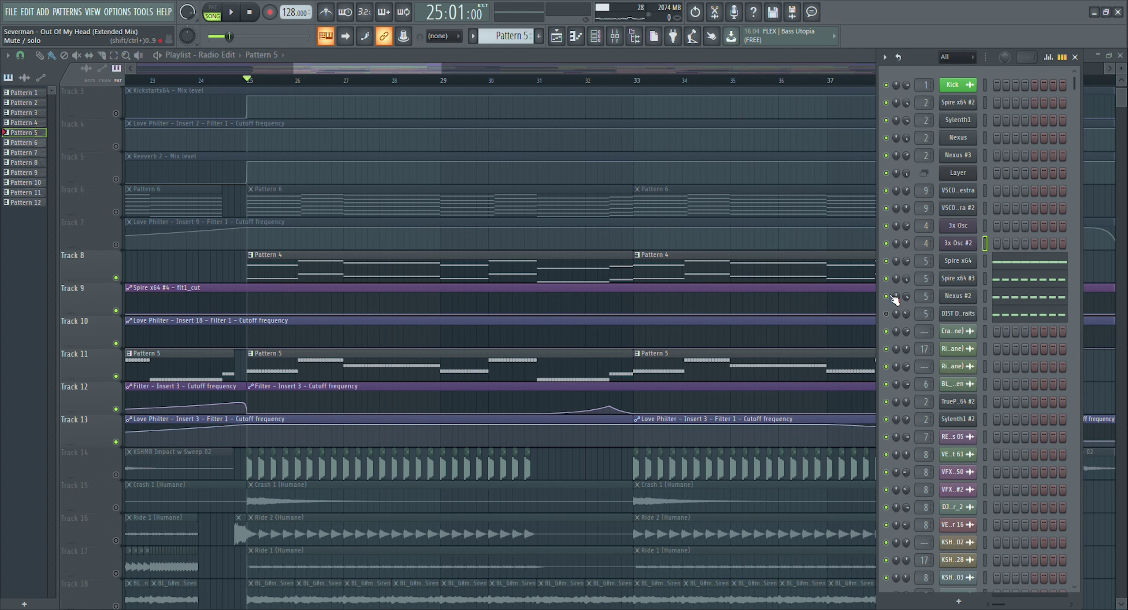
- Inspect the Spire x64 instrument of Pattern 5 and audition it with the pattern's other channels muted
click(958, 260)
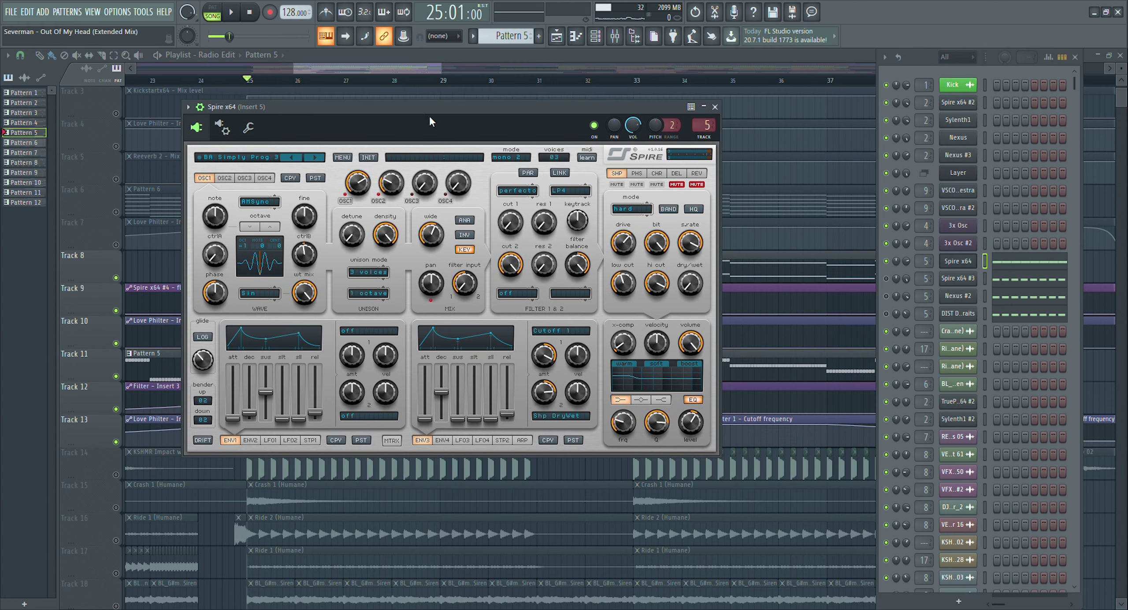
click(965, 264)
key(space)
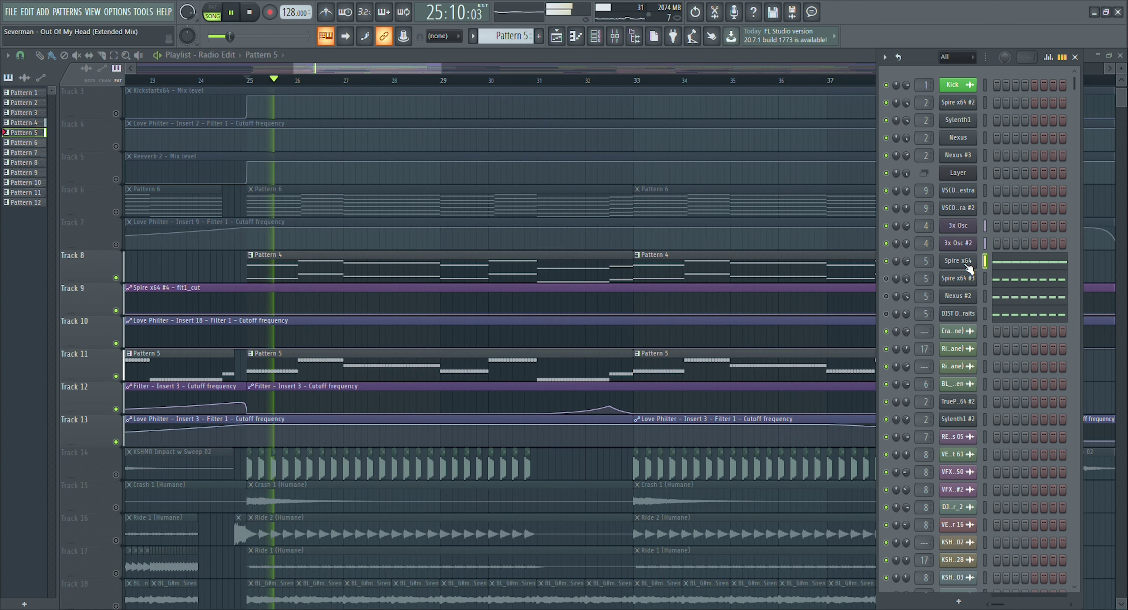
key(space)
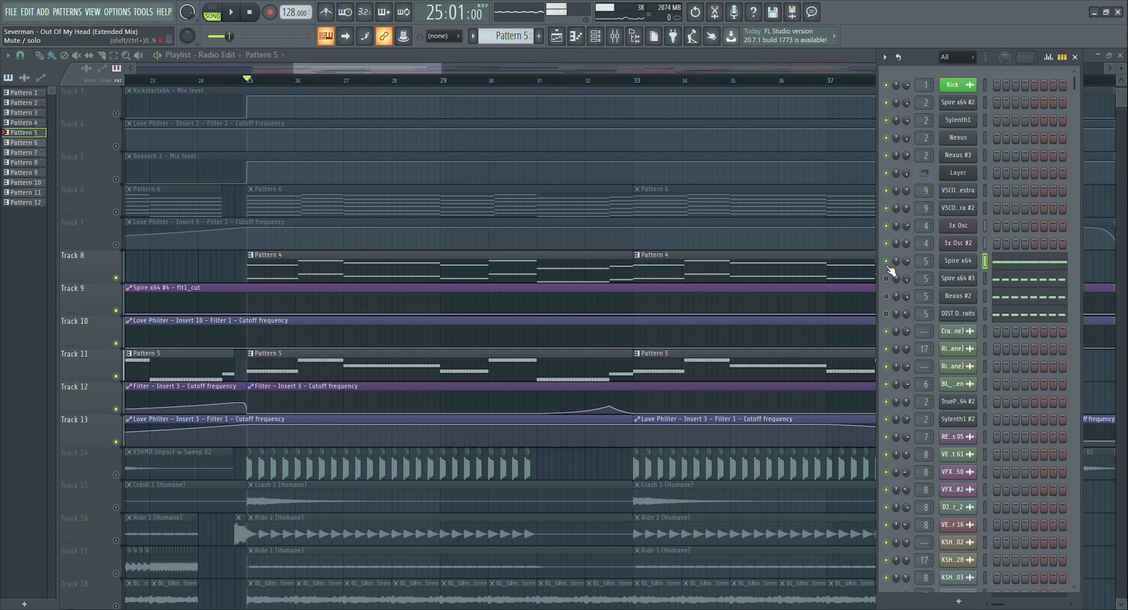
- Audition the Spire x64 #3 and Nexus #2 channels one at a time, and inspect the DIST Dire Straits Slayer instrument
click(963, 282)
key(space)
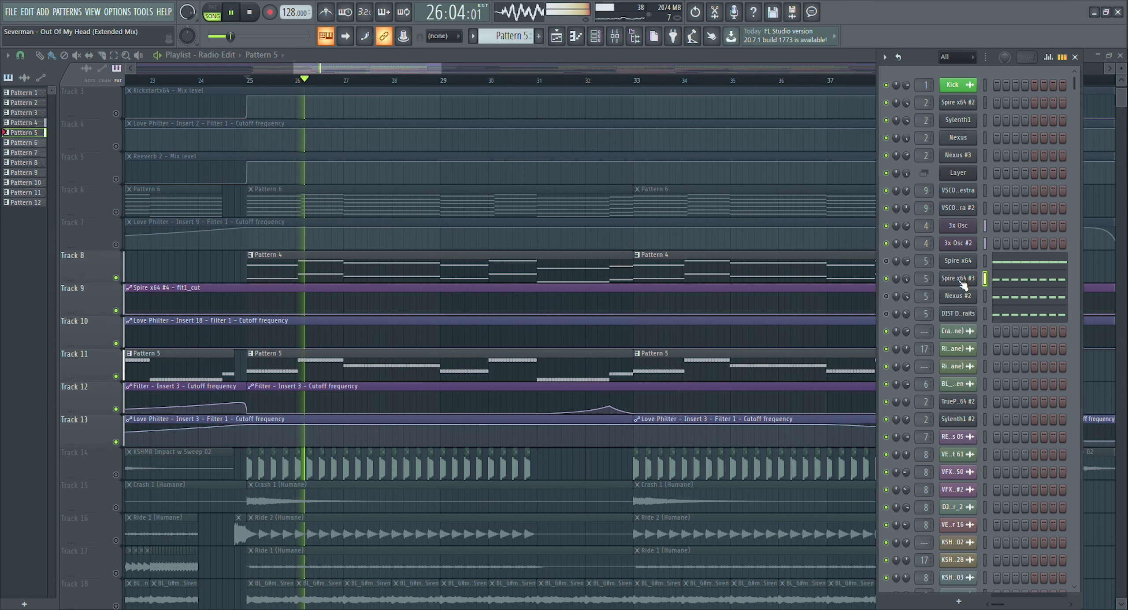
key(space)
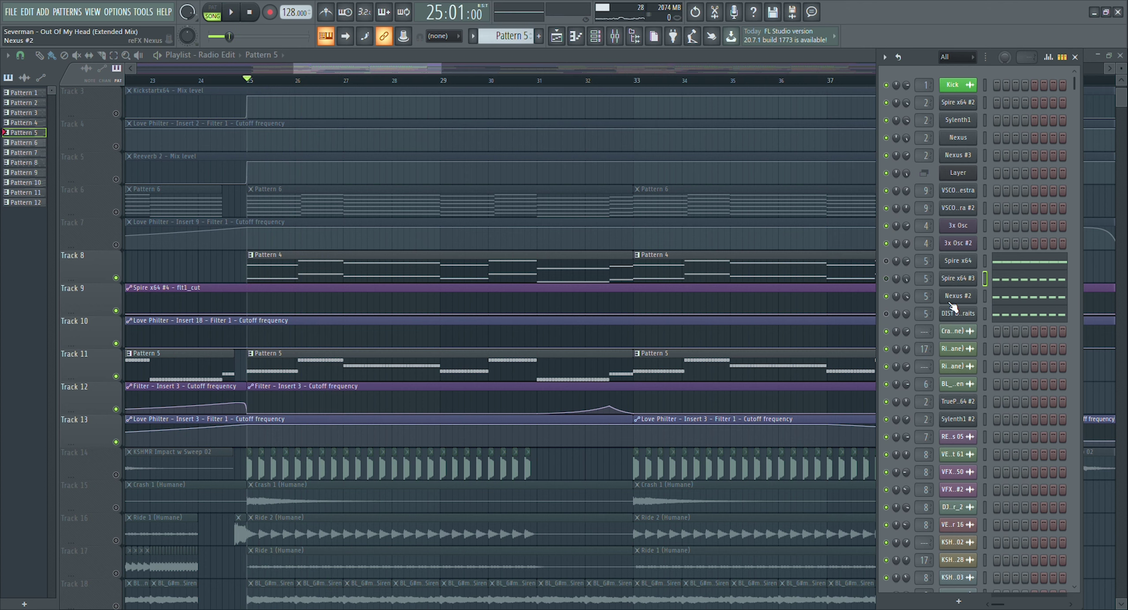
key(space)
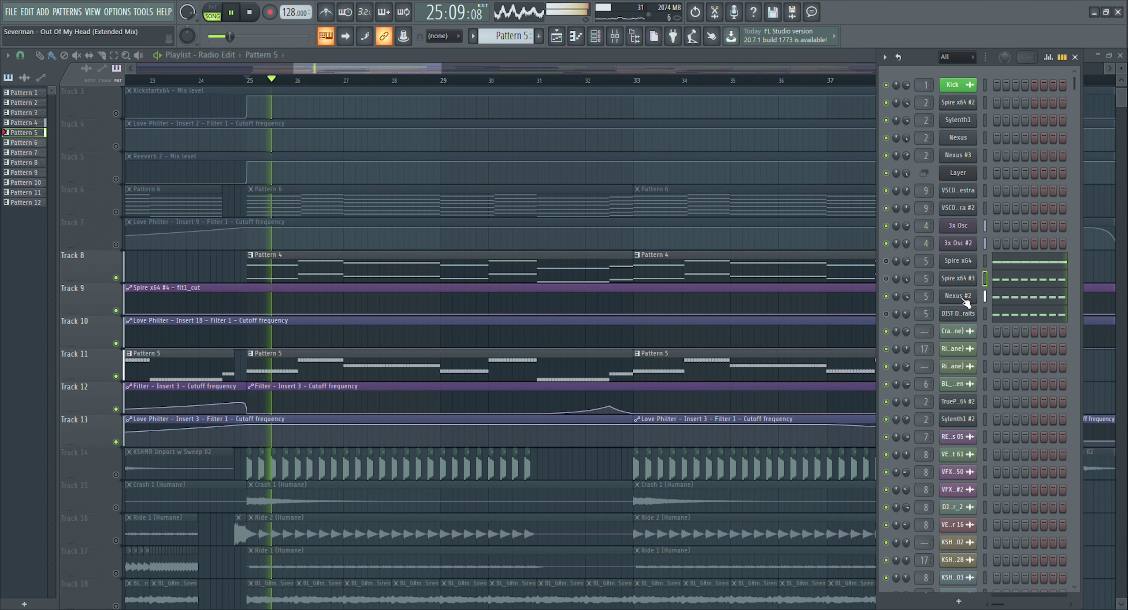
key(space)
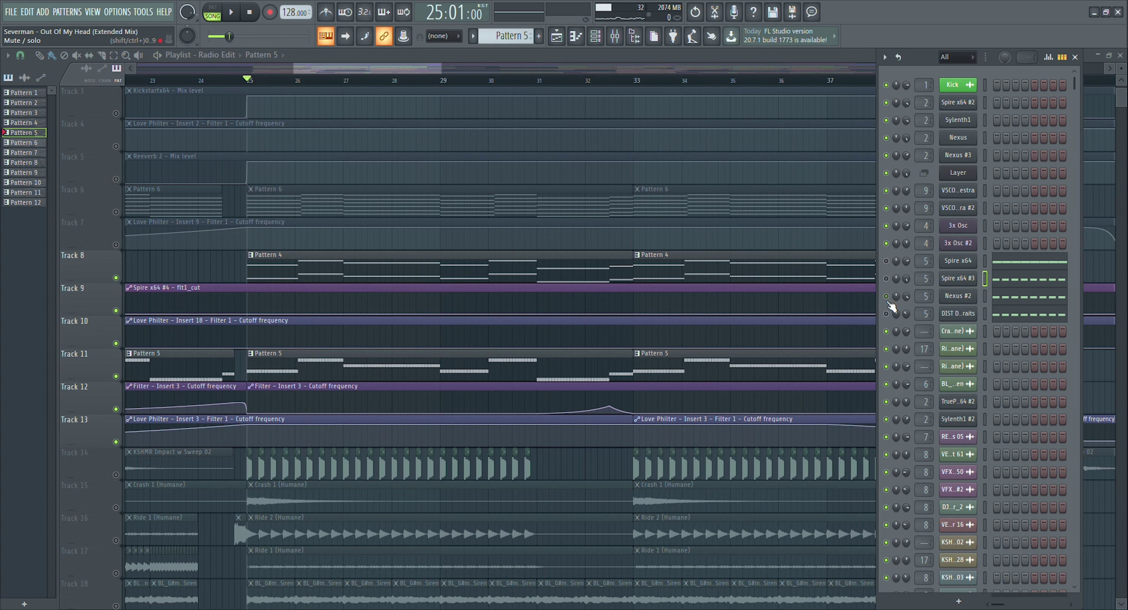
click(958, 314)
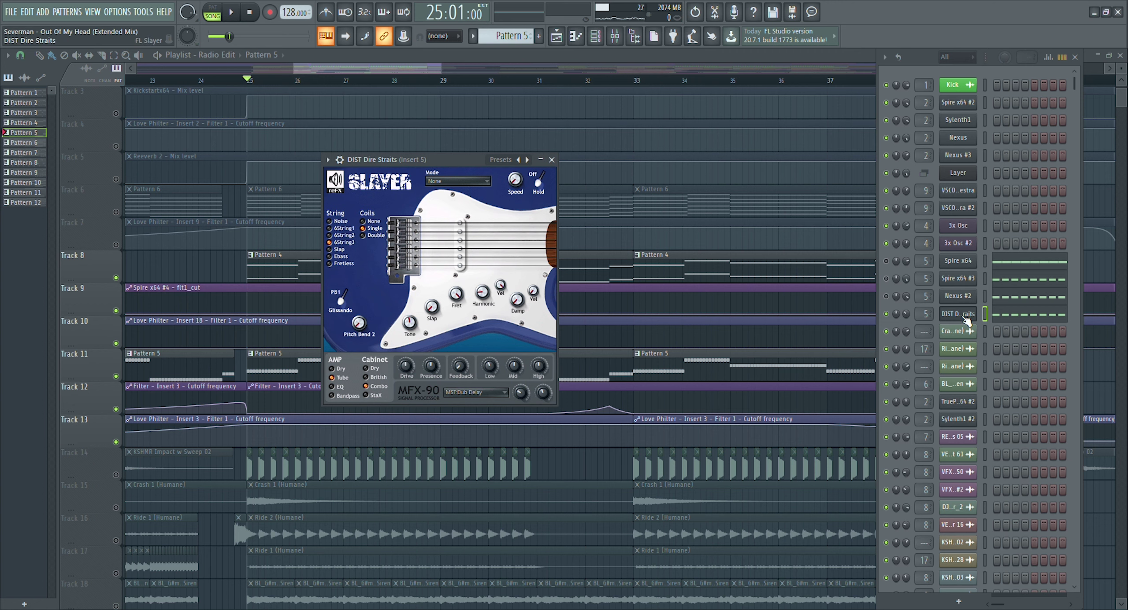
click(964, 318)
- Audition all Pattern 5 channels together, unmute Track 14 during playback, and stop
key(space)
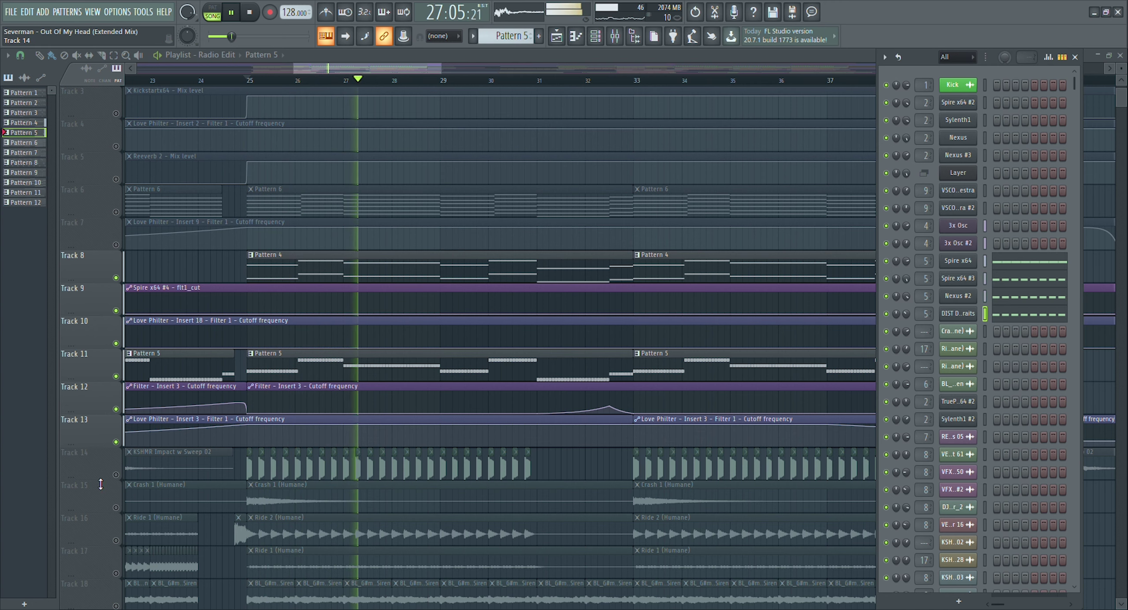
click(115, 475)
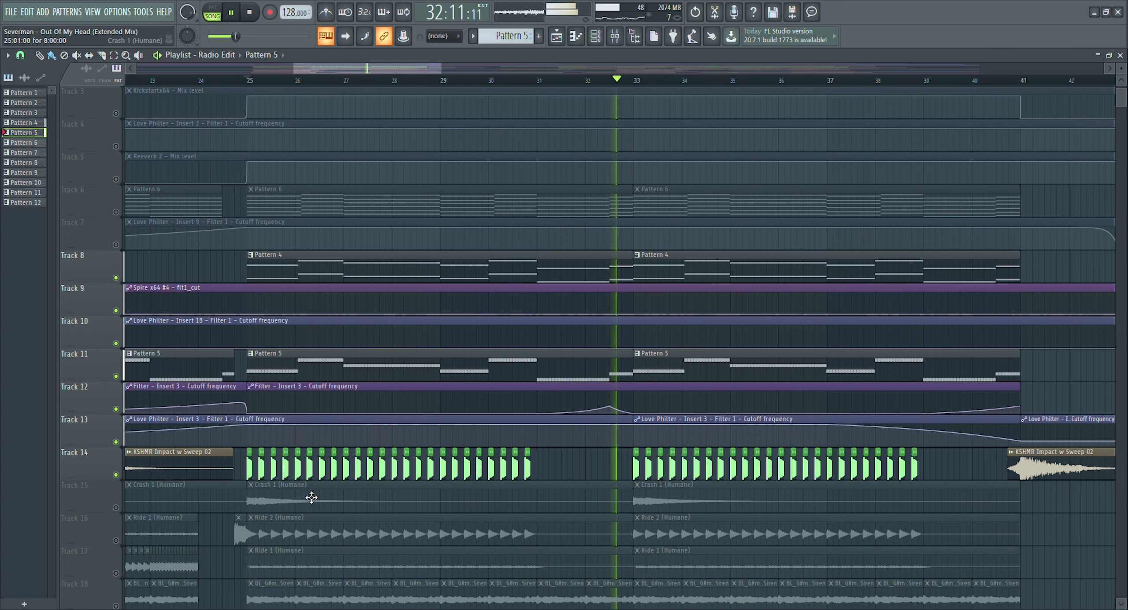
key(space)
- Inspect the Fruity Balance, Fruity parametric EQ 2 and sidechain Gross Beat effects on mixer Insert 4
key(F9)
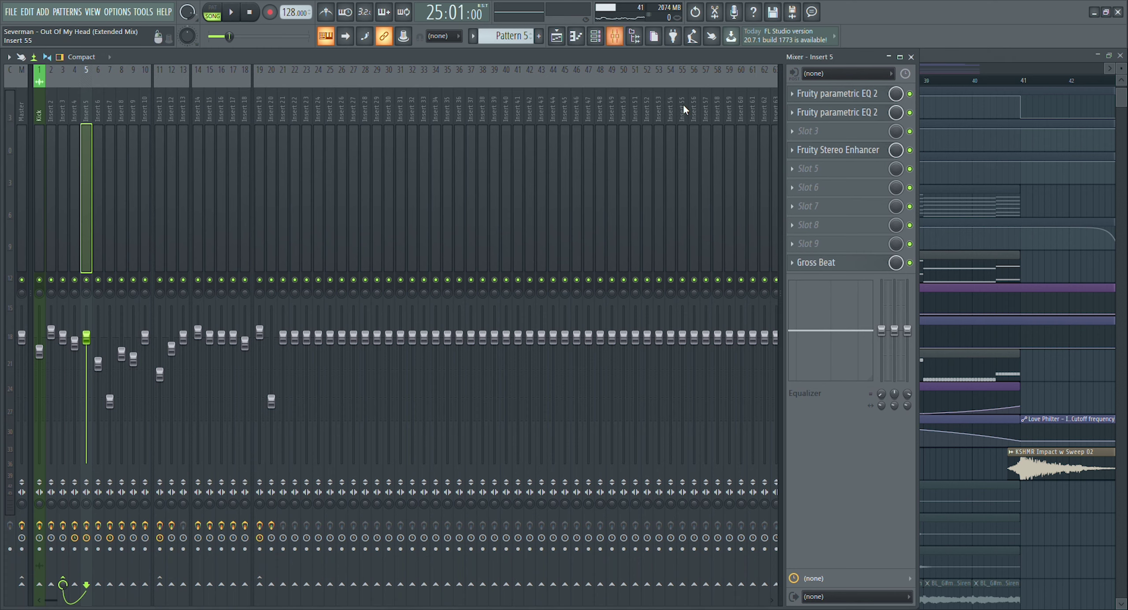
key(F9)
key(F6)
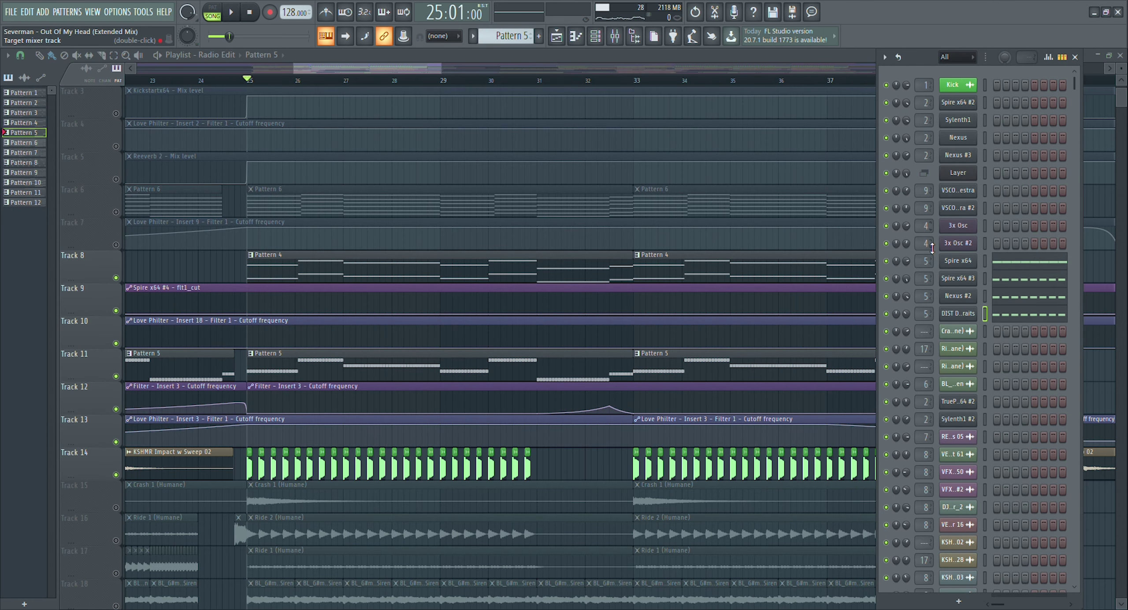
key(F9)
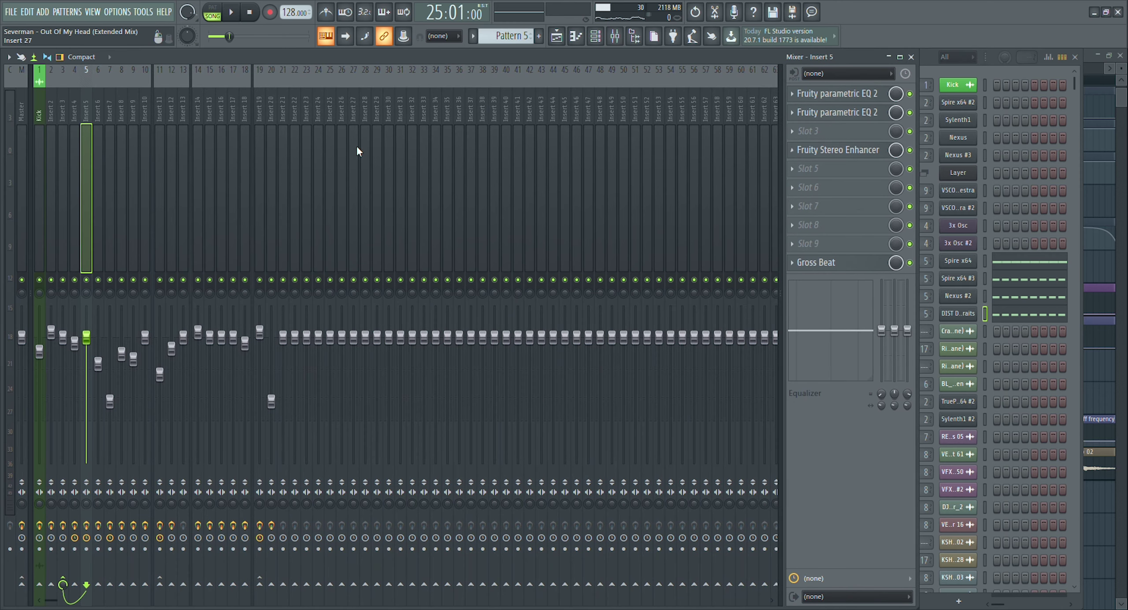
click(68, 138)
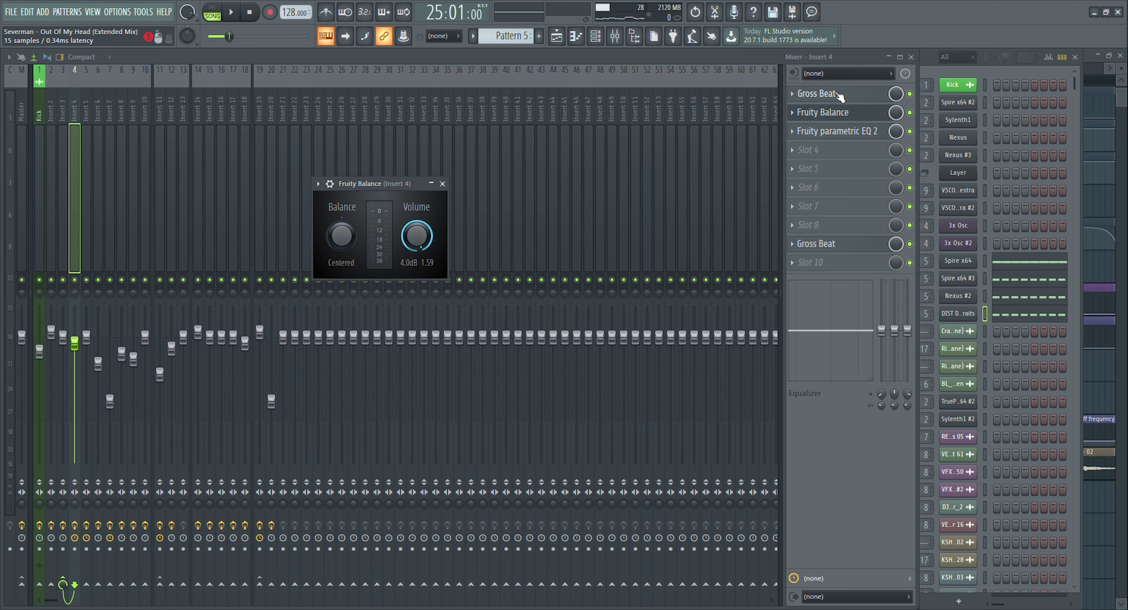
click(837, 131)
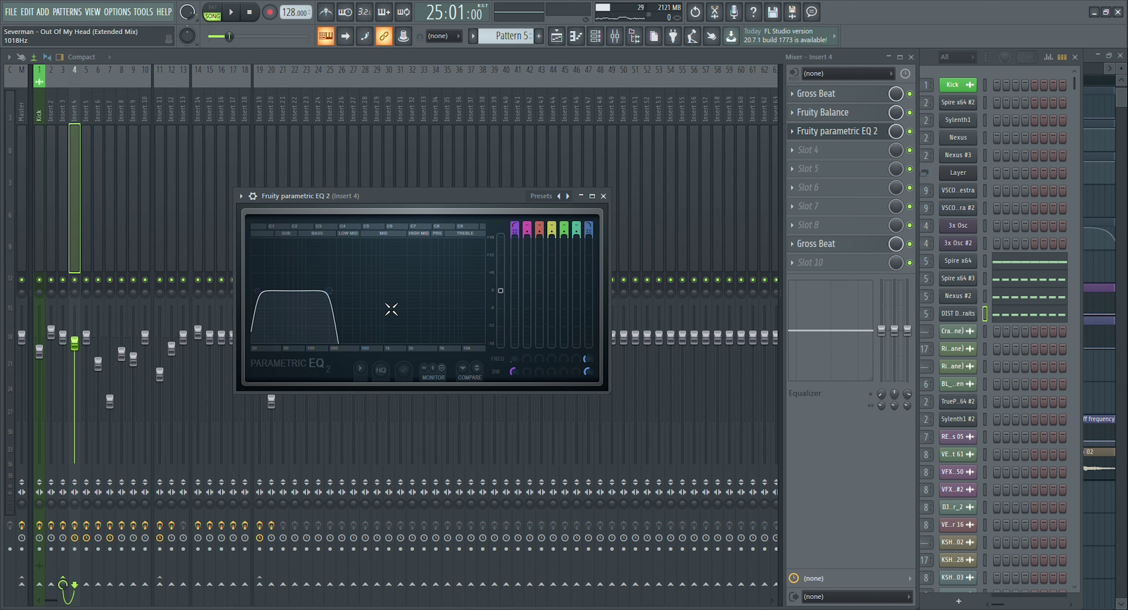
click(816, 244)
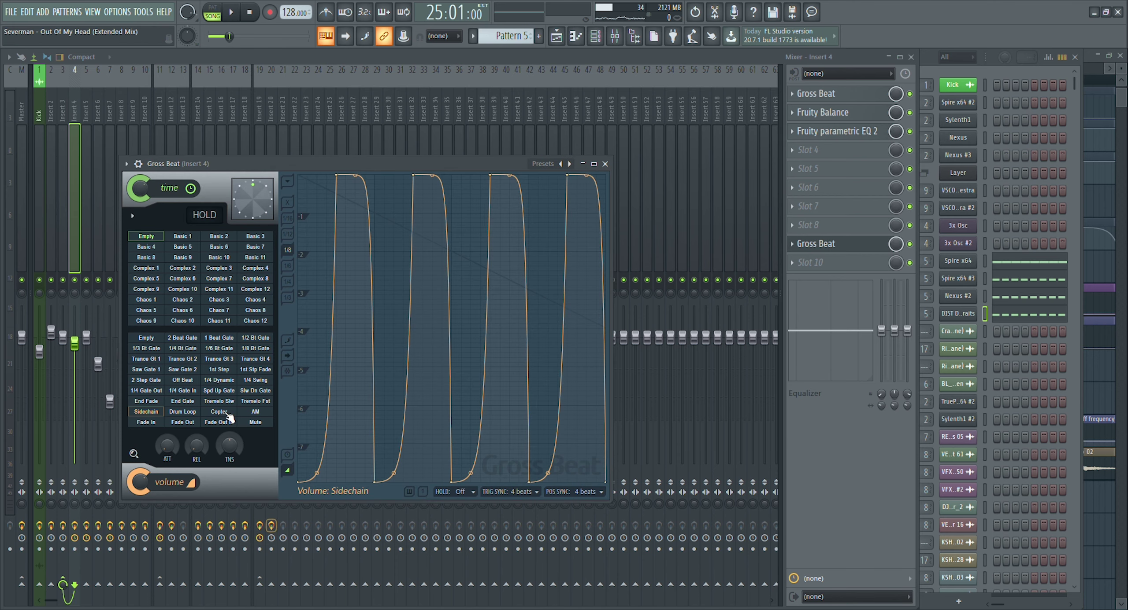
key(F5)
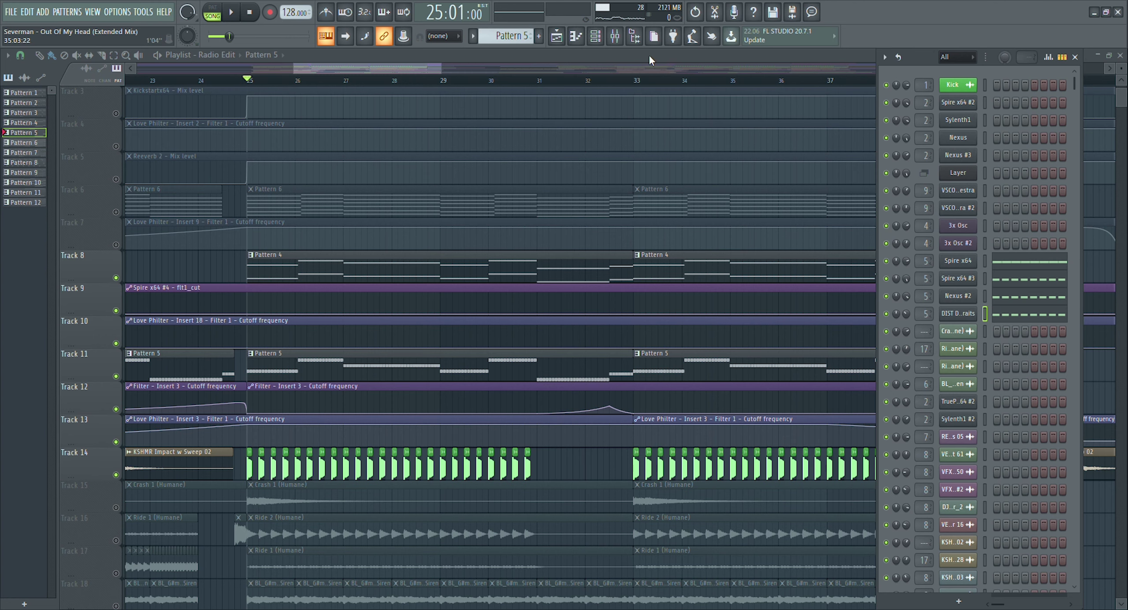
- Inspect both Fruity parametric EQ 2 effects, the Fruity Stereo Enhancer and the Gross Beat on mixer Insert 5
key(F9)
click(88, 119)
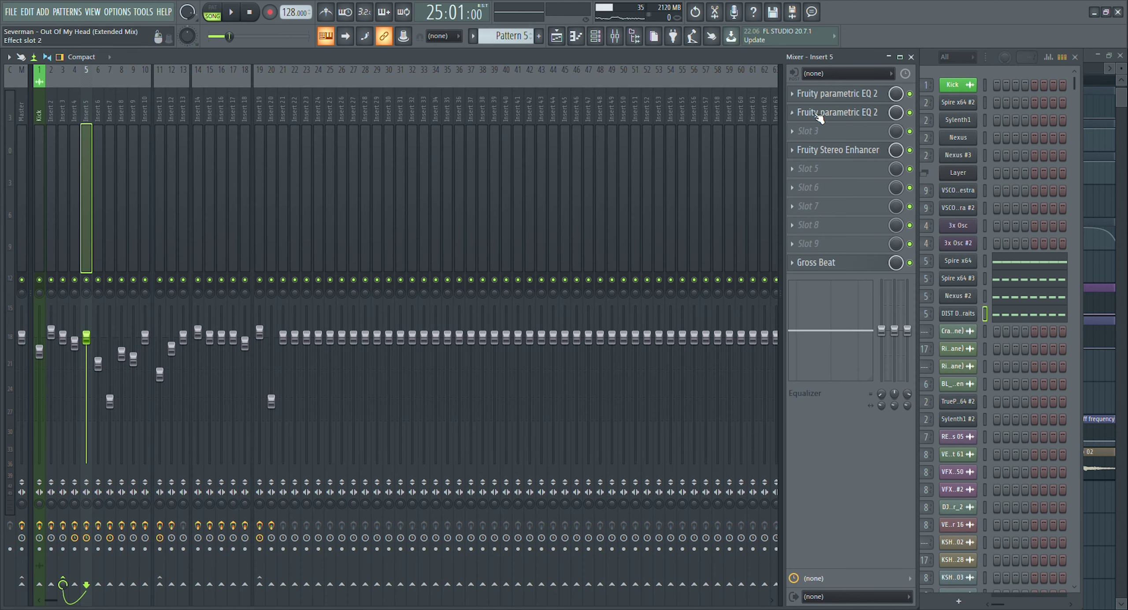
click(842, 94)
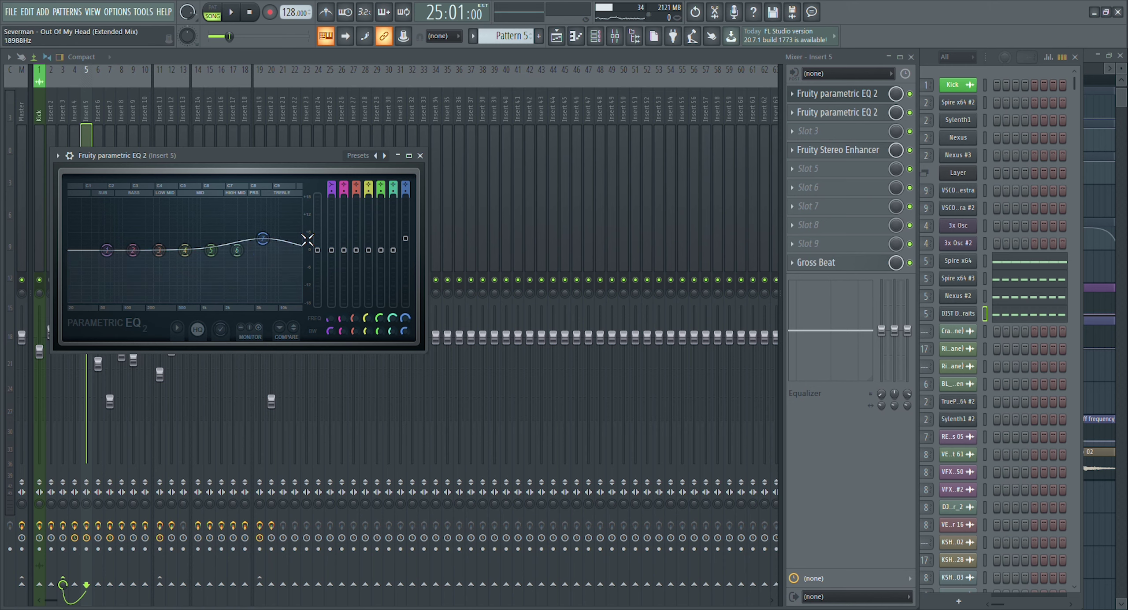
click(842, 112)
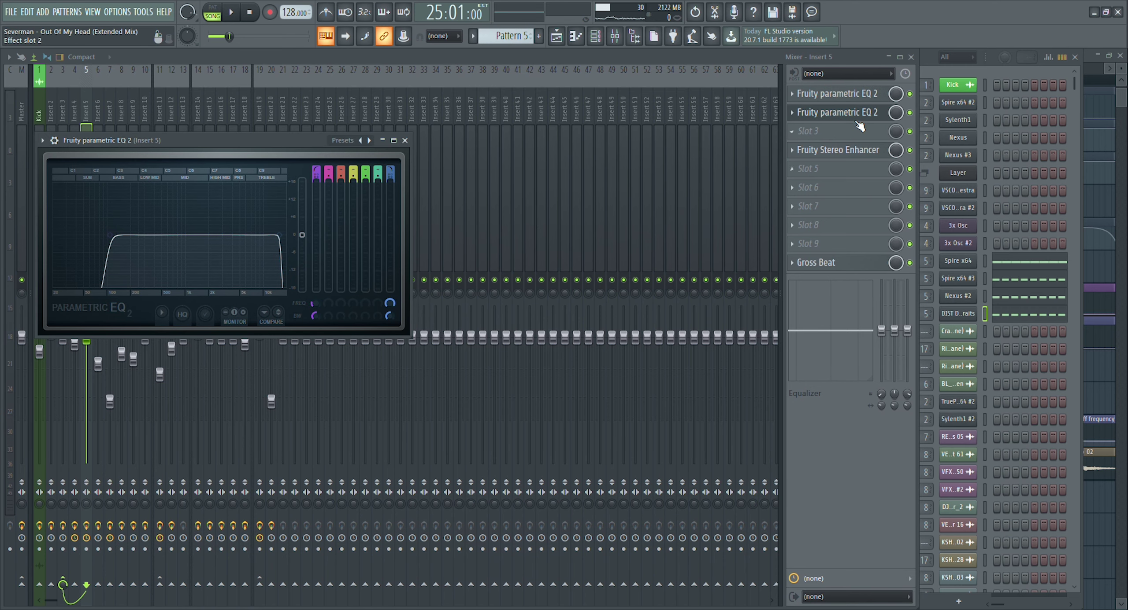
click(857, 149)
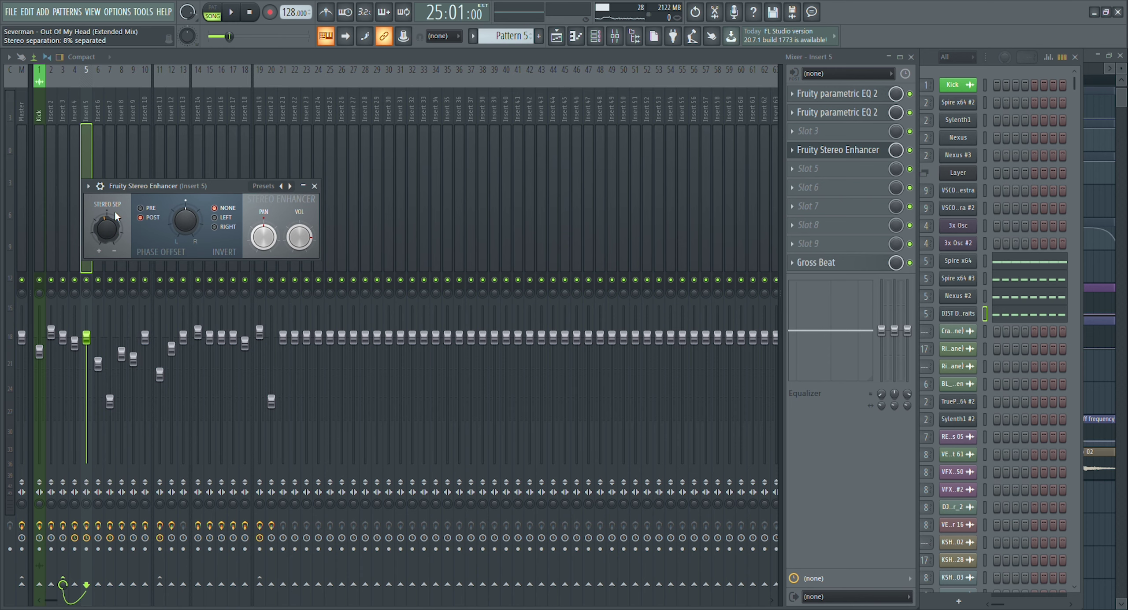
click(837, 150)
click(842, 263)
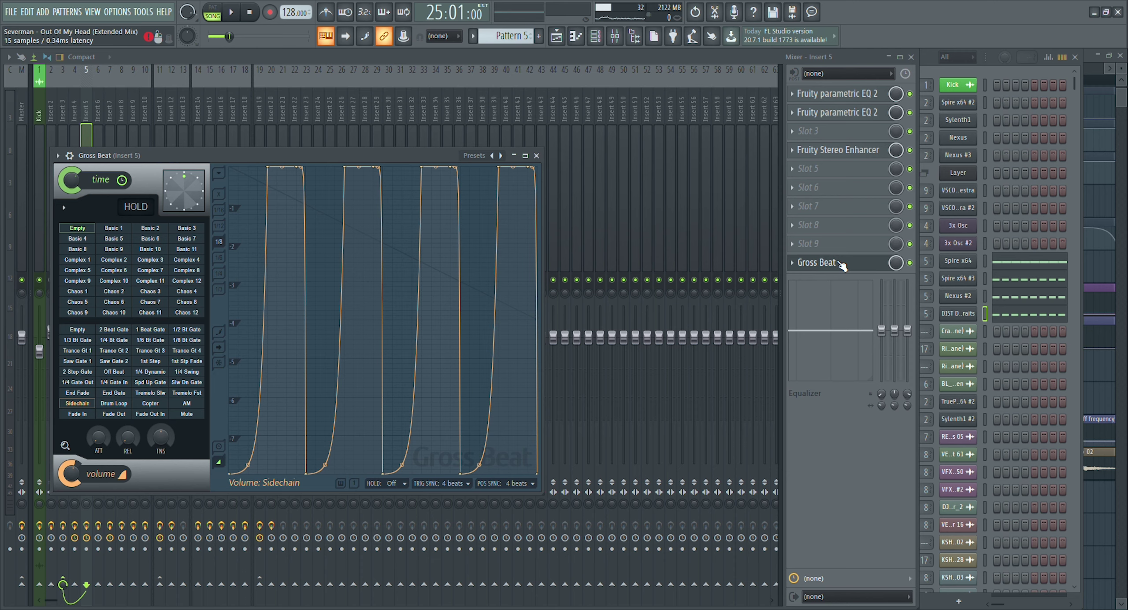
click(841, 264)
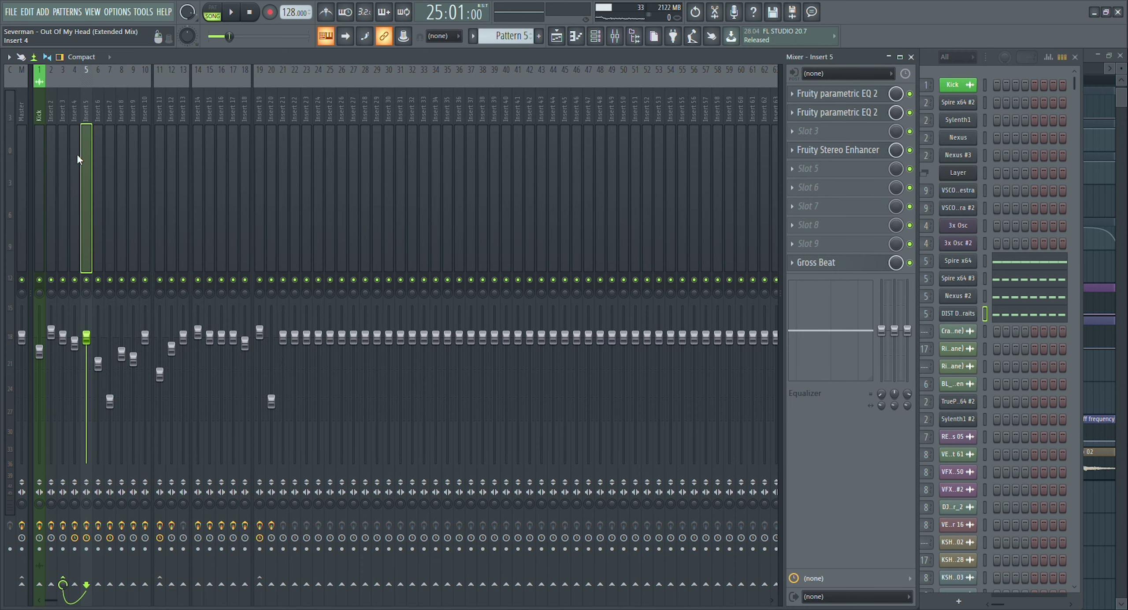
- Select the Insert 3 mixer track and inspect its Fruity Love Philter effect
click(77, 159)
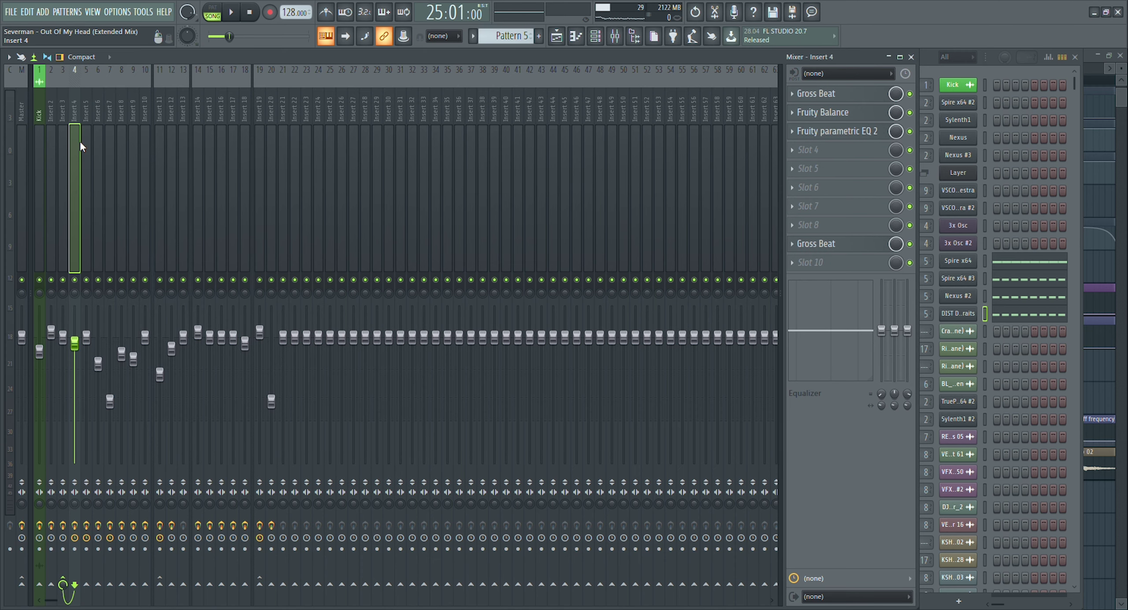
key(Right)
click(66, 144)
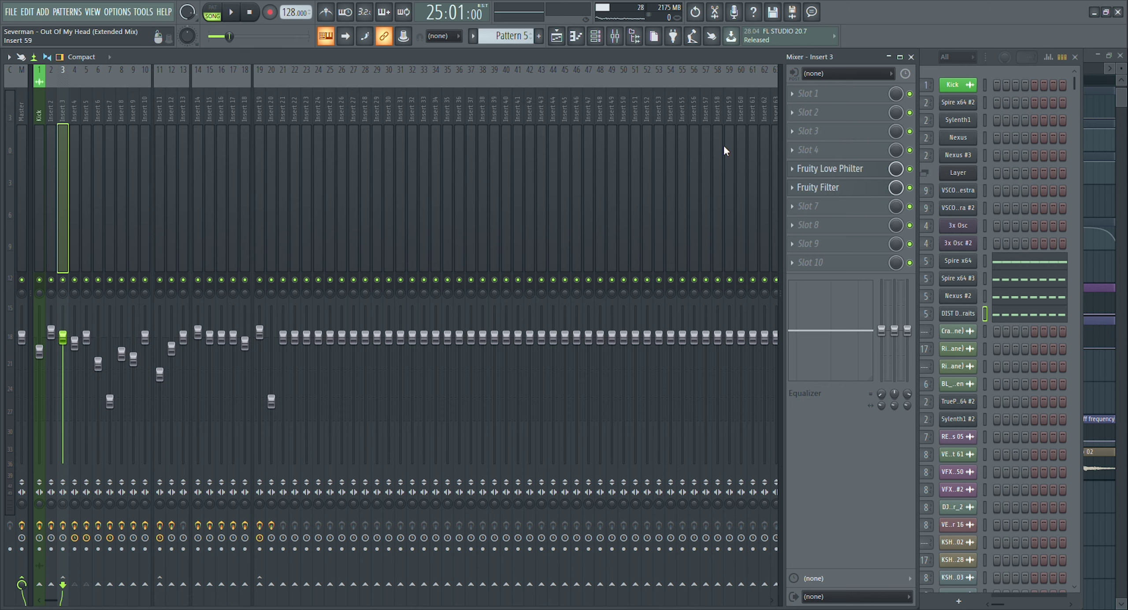
click(846, 168)
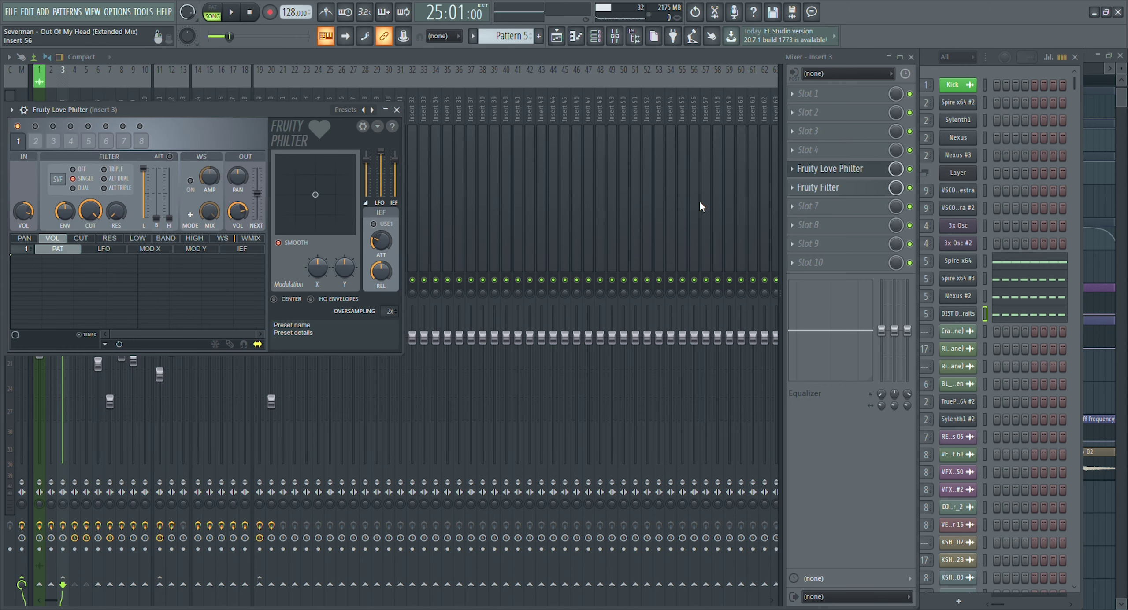
- Inspect the Fruity Filter effect on mixer Insert 3 and close the mixer
click(841, 173)
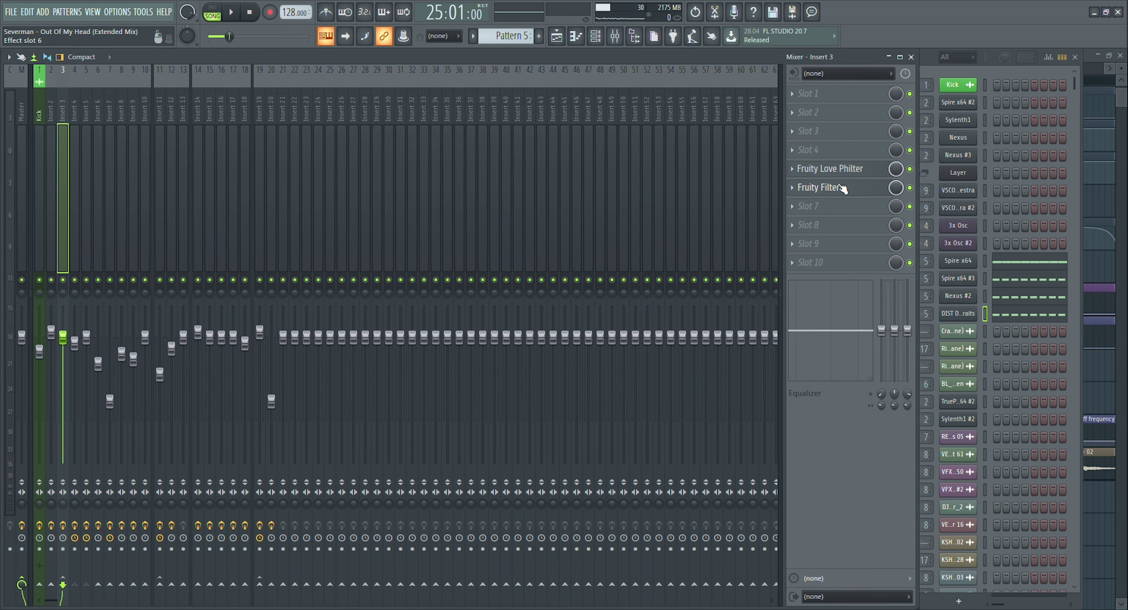
click(836, 187)
drag(423, 136, 445, 167)
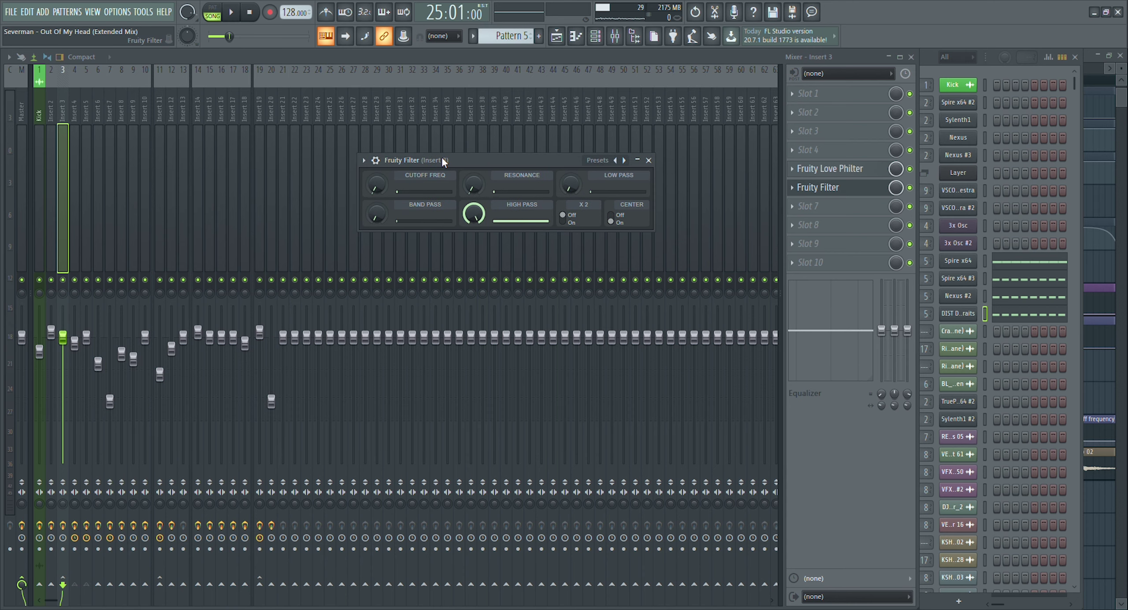
click(649, 161)
click(911, 57)
- Solo Track 18, audition its BL_G#m siren clips from bar 25 and check their channel in the channel rack
scroll(386, 333, down, 5)
scroll(348, 335, up, 7)
scroll(337, 340, down, 12)
click(117, 278)
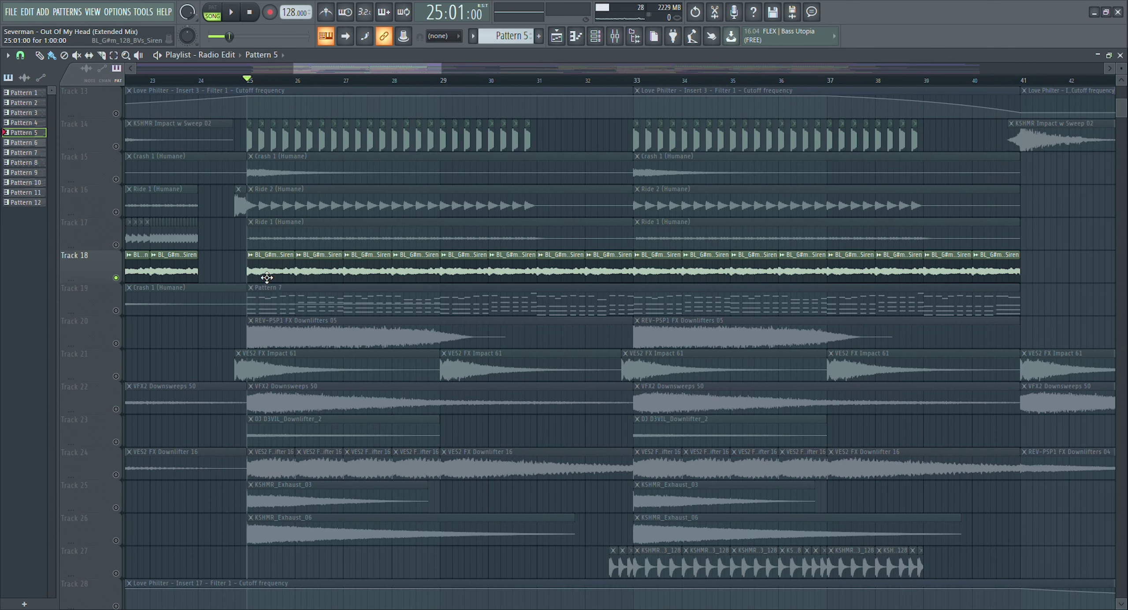
key(space)
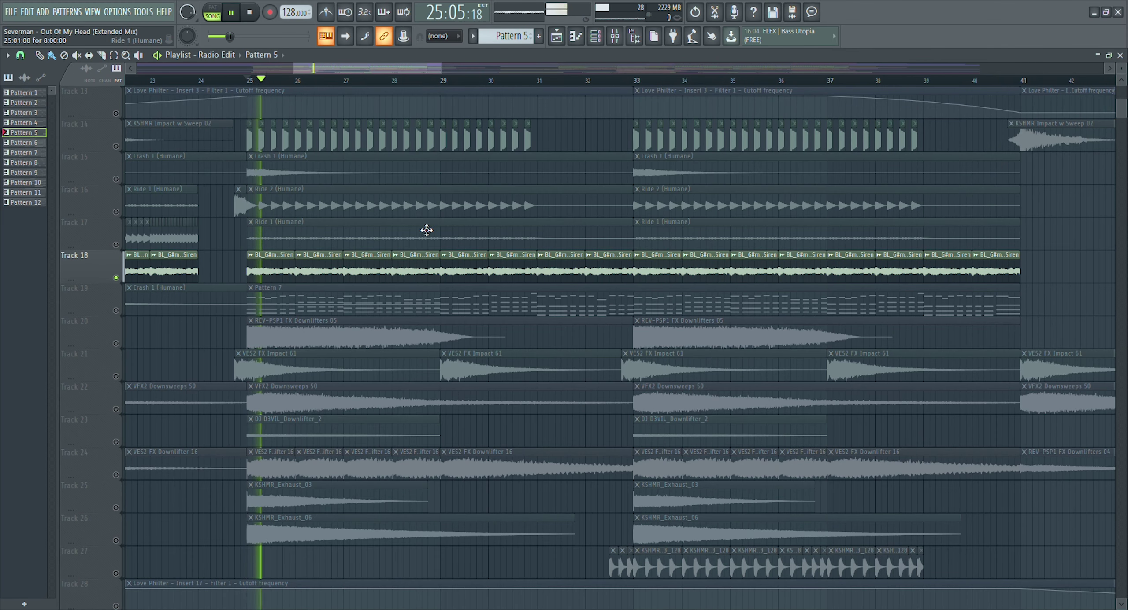
click(602, 47)
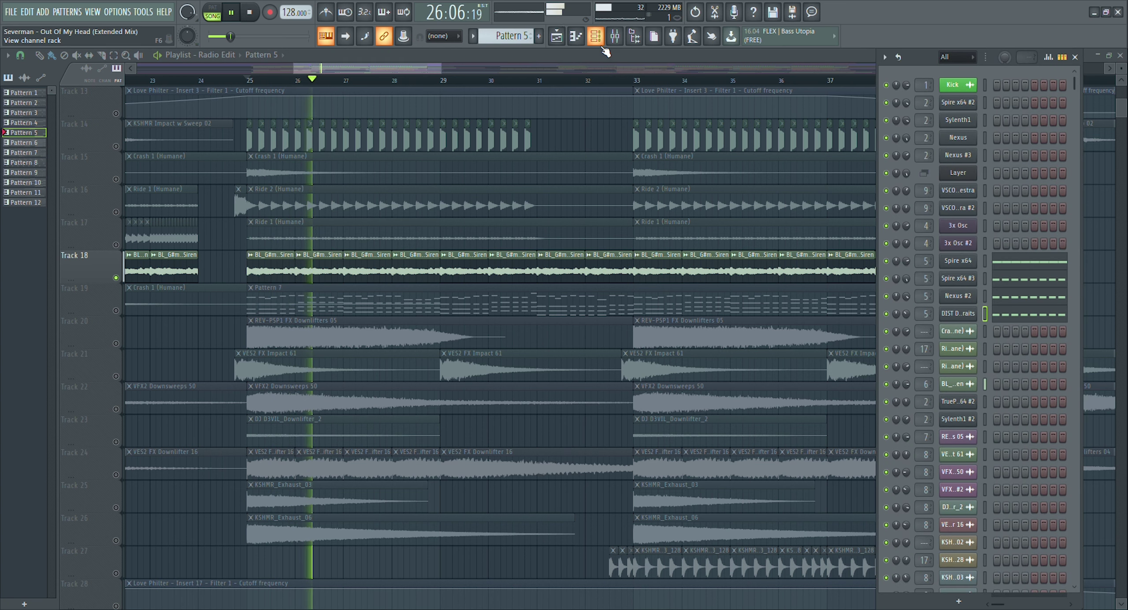
key(F6)
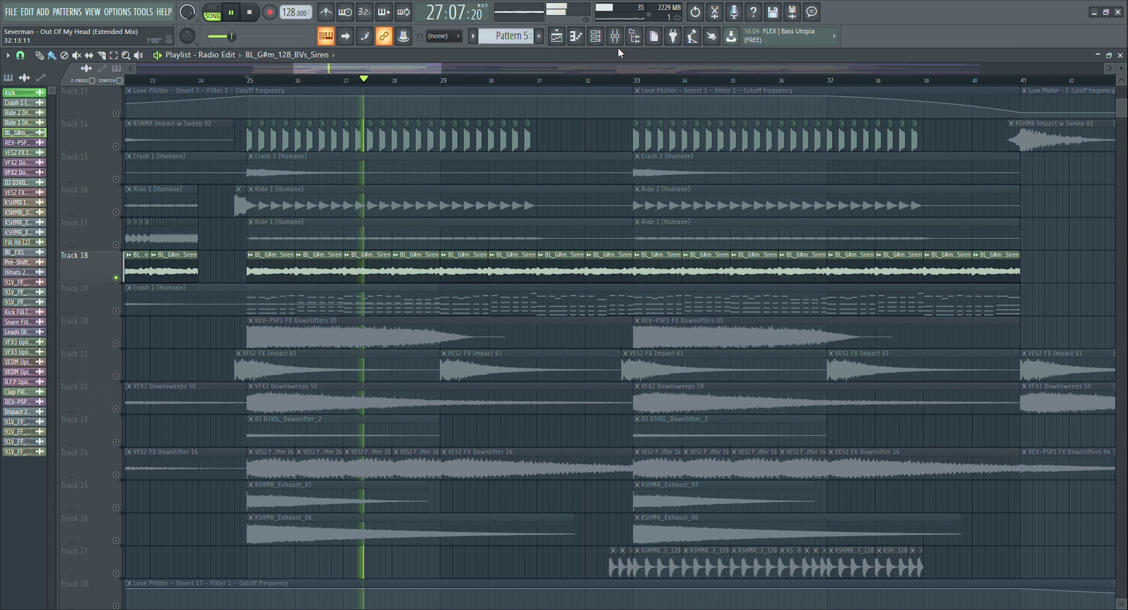
- Stop playback and inspect the Fruity parametric EQ 2, jb_omniverb and Kickstartx64 effects on mixer Insert 6
key(F9)
click(102, 147)
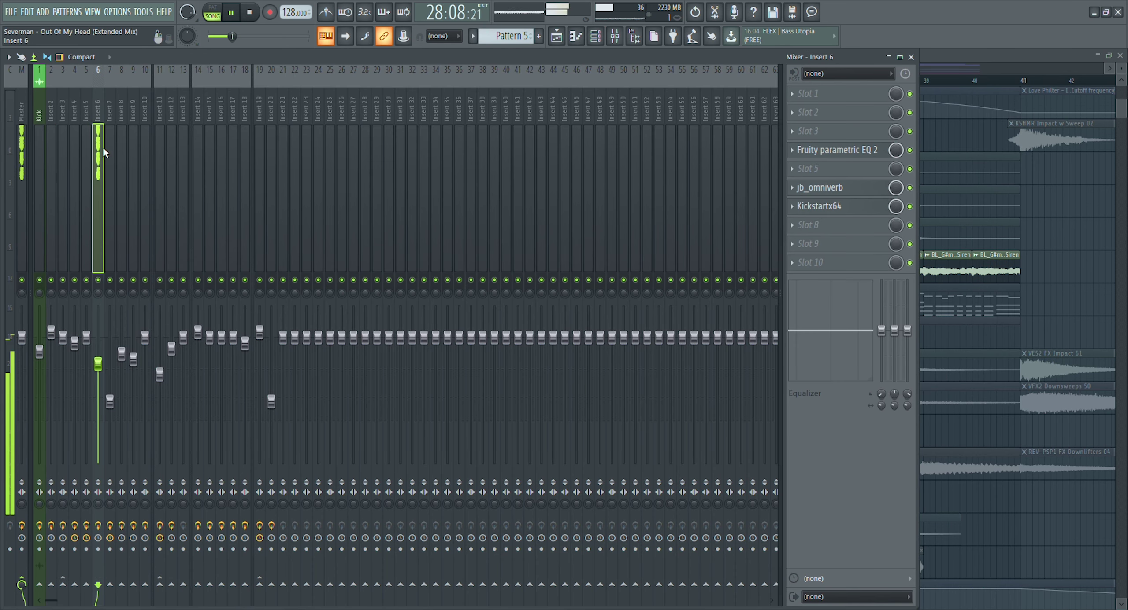
key(space)
click(869, 152)
key(space)
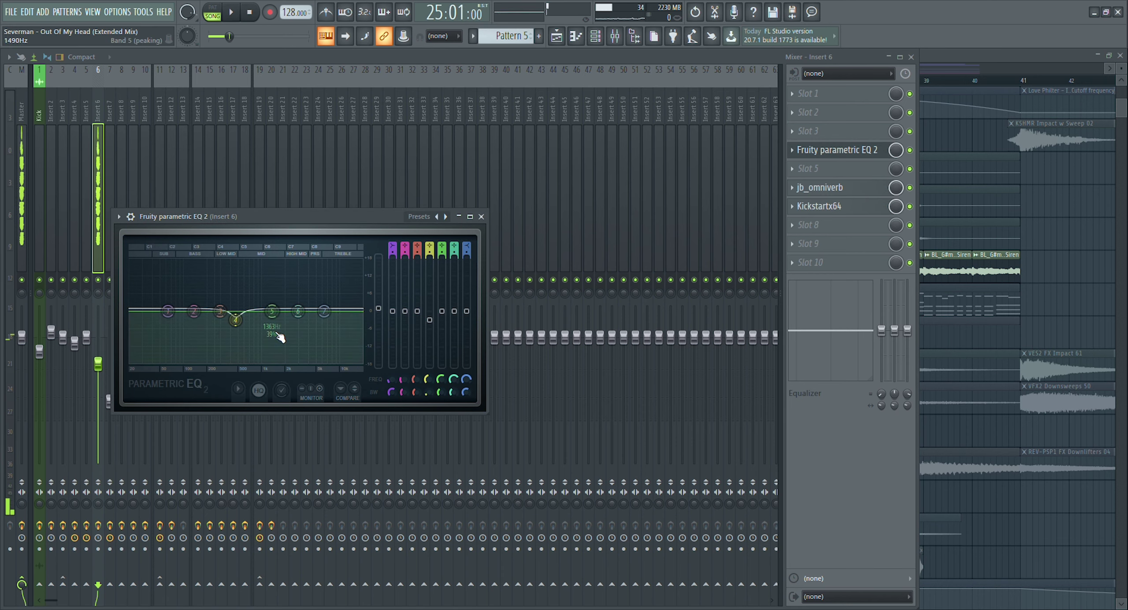
mouse_move(237, 339)
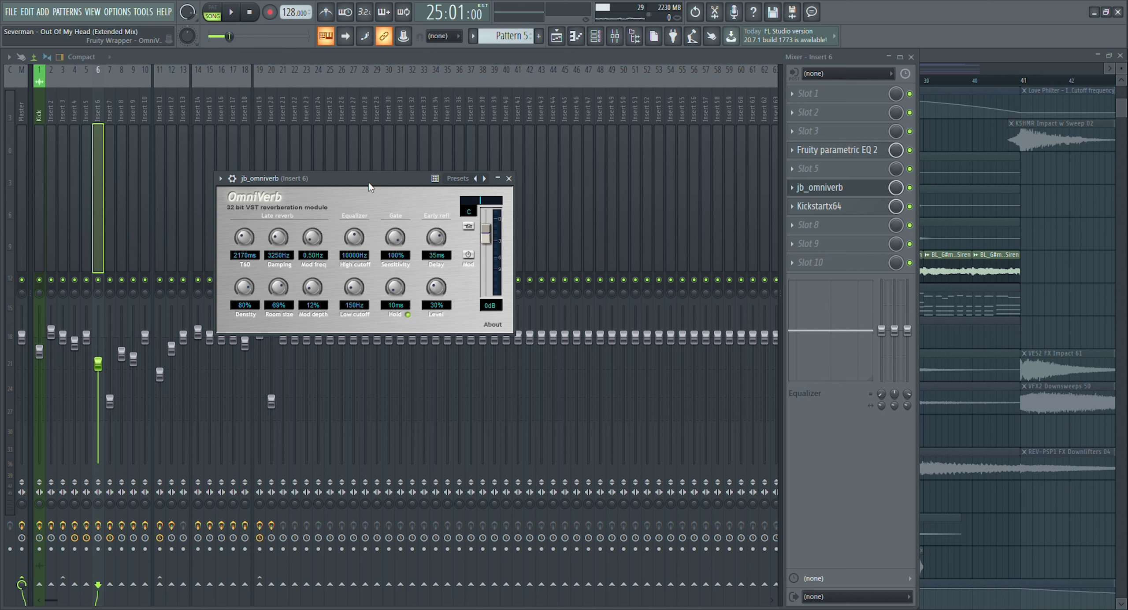
drag(367, 182, 484, 171)
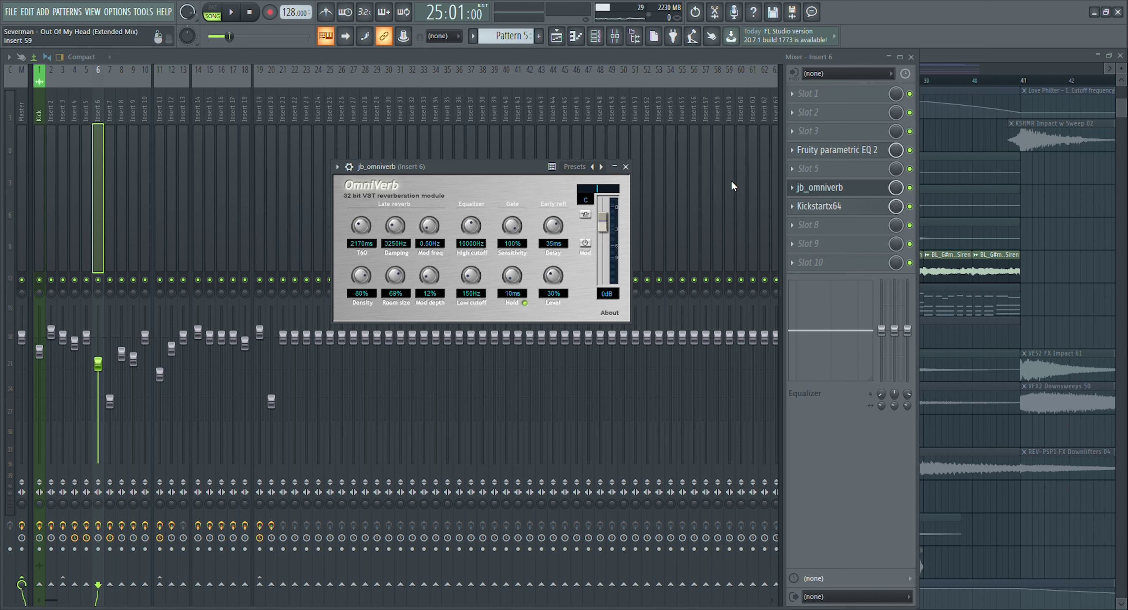
click(819, 206)
drag(410, 194, 727, 165)
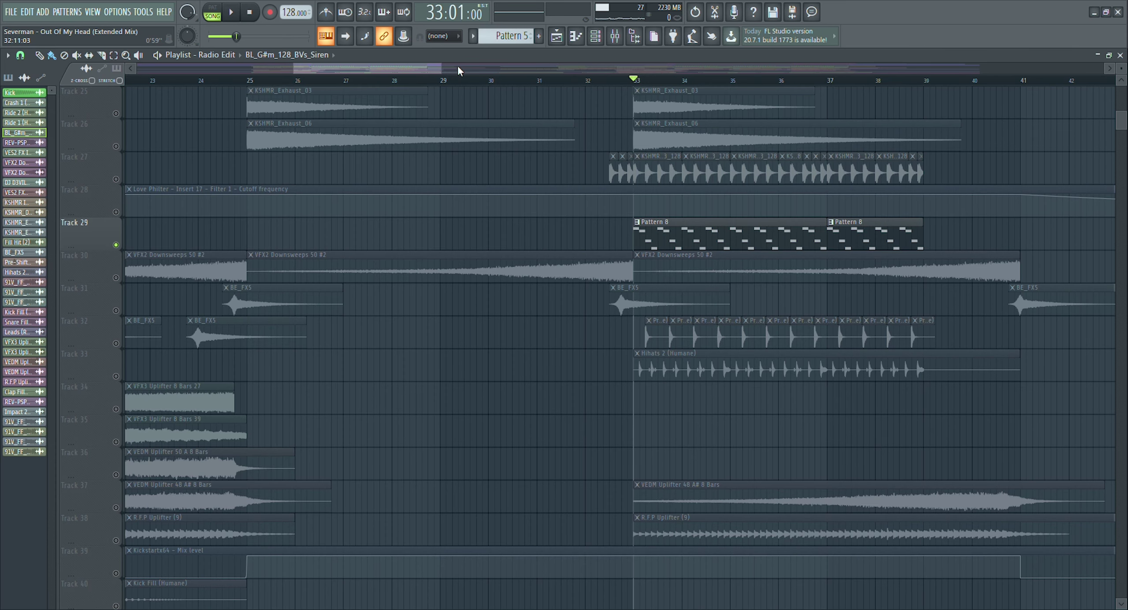
- Audition the soloed Pattern 8 clips on Track 29 from bar 33 with the channel rack open, and stop
drag(438, 69, 500, 72)
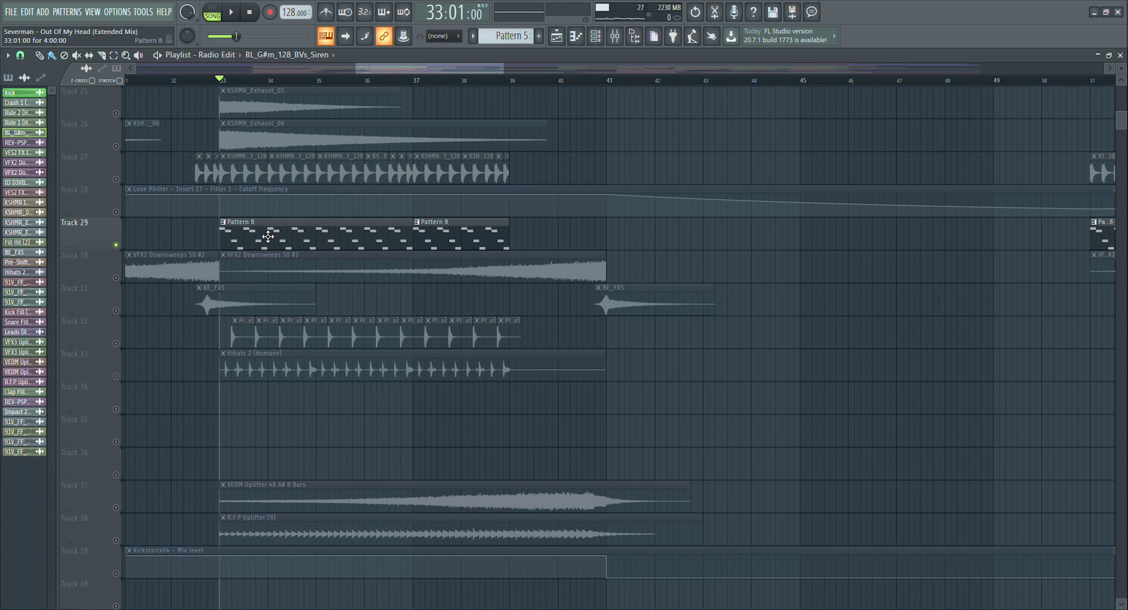
key(space)
click(597, 38)
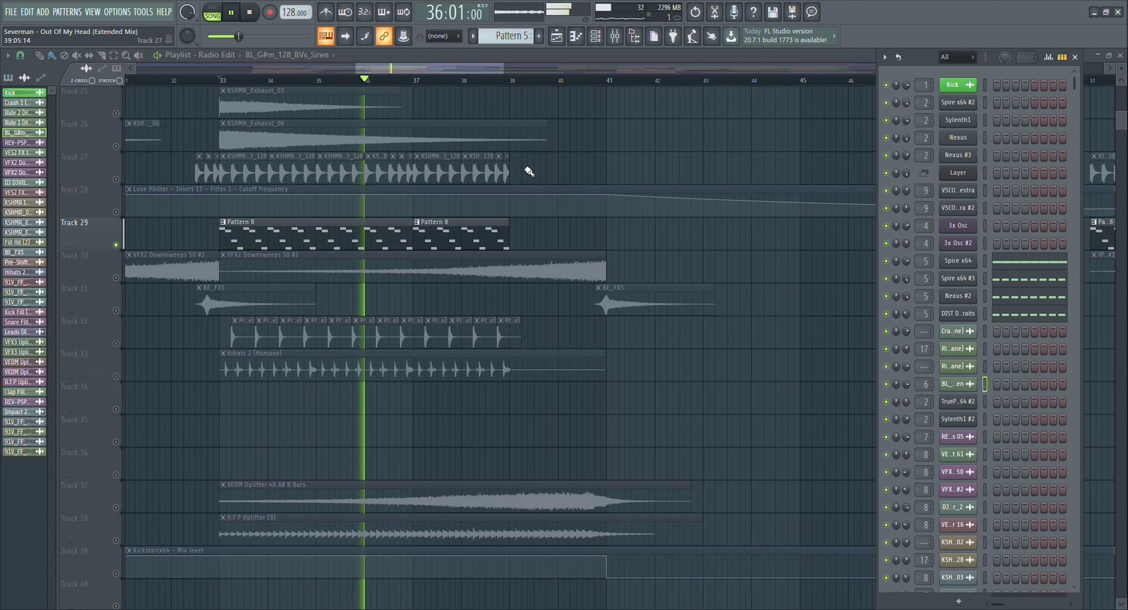
key(space)
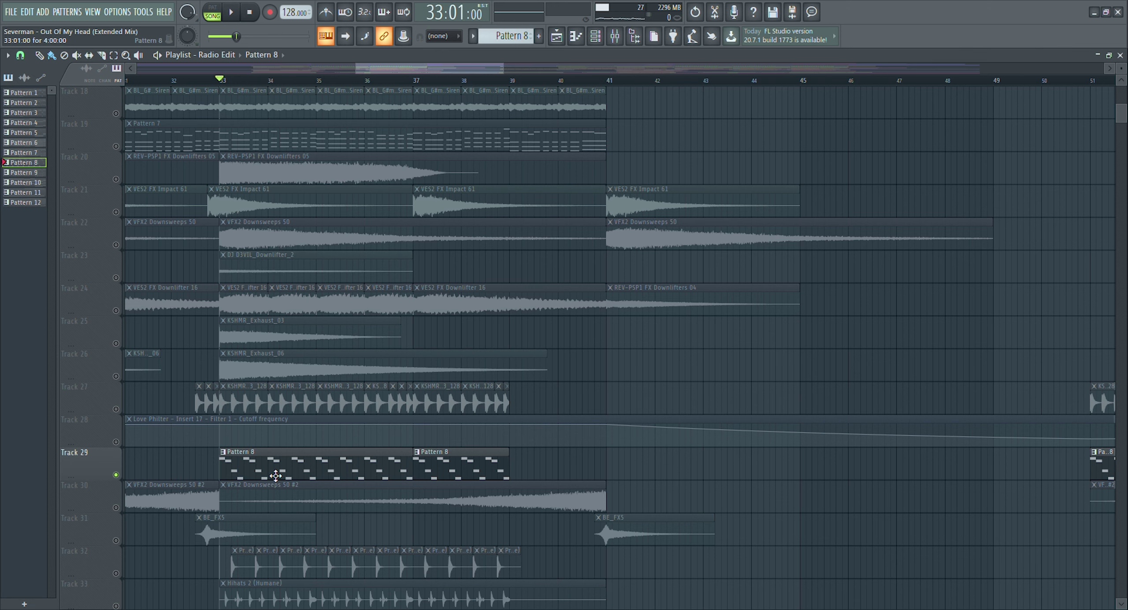
- Move the playback position to 32:05, unmute Tracks 44 to 47 and briefly audition the short vocal clips
scroll(316, 472, down, 6)
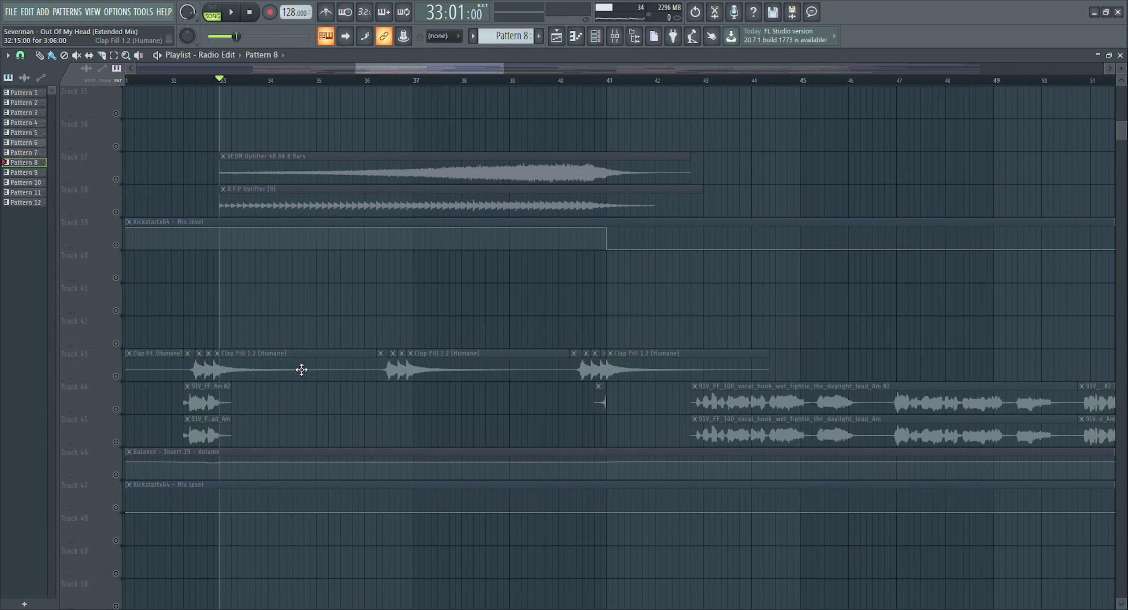
scroll(395, 72, left, 3)
click(313, 82)
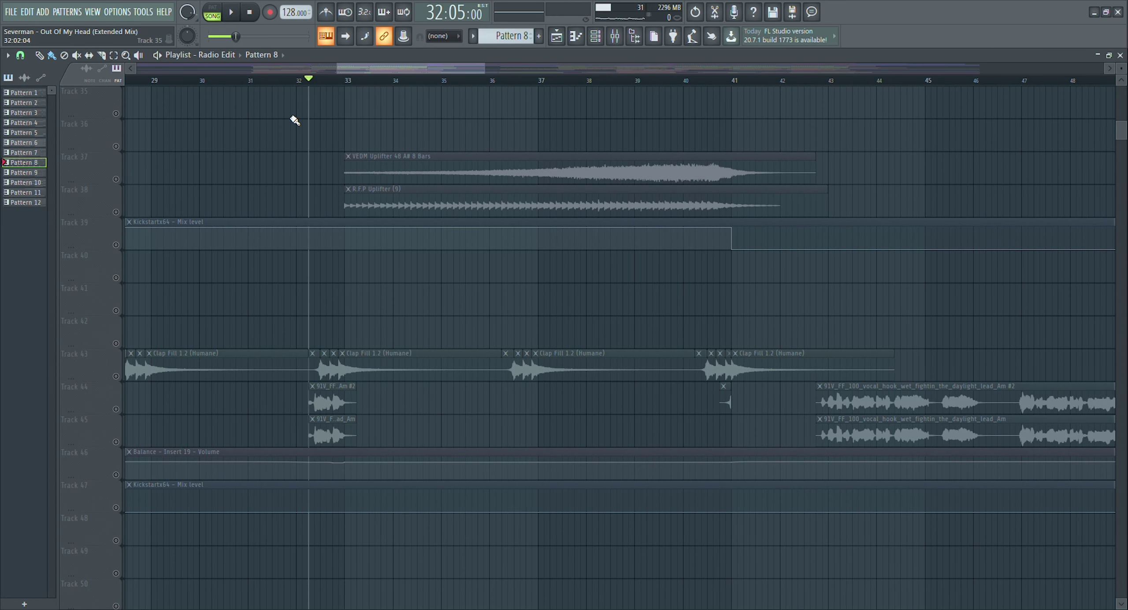
click(116, 442)
click(116, 475)
click(115, 508)
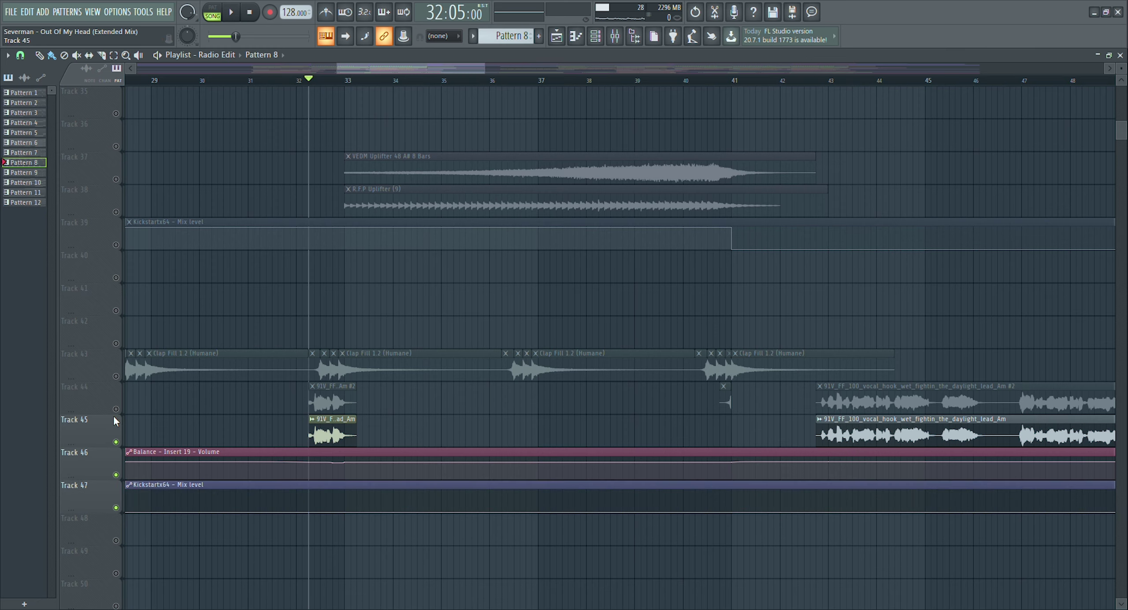
click(116, 409)
scroll(281, 376, up, 2)
key(space)
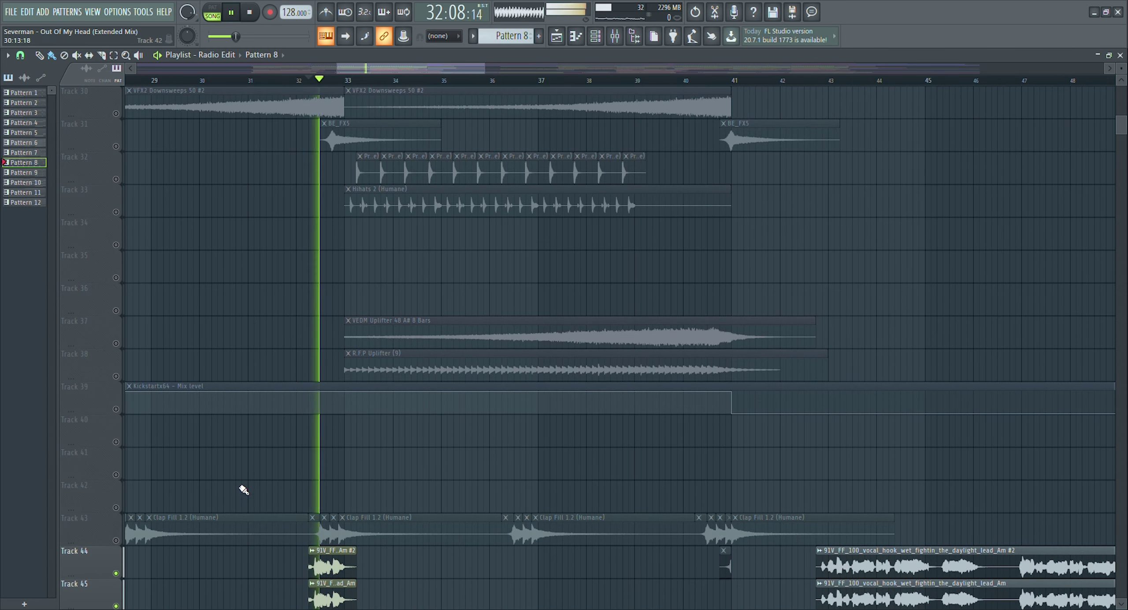
key(space)
- Bring all playlist tracks back from solo, audition the transition from 32:05 in full and stop
right_click(117, 541)
key(space)
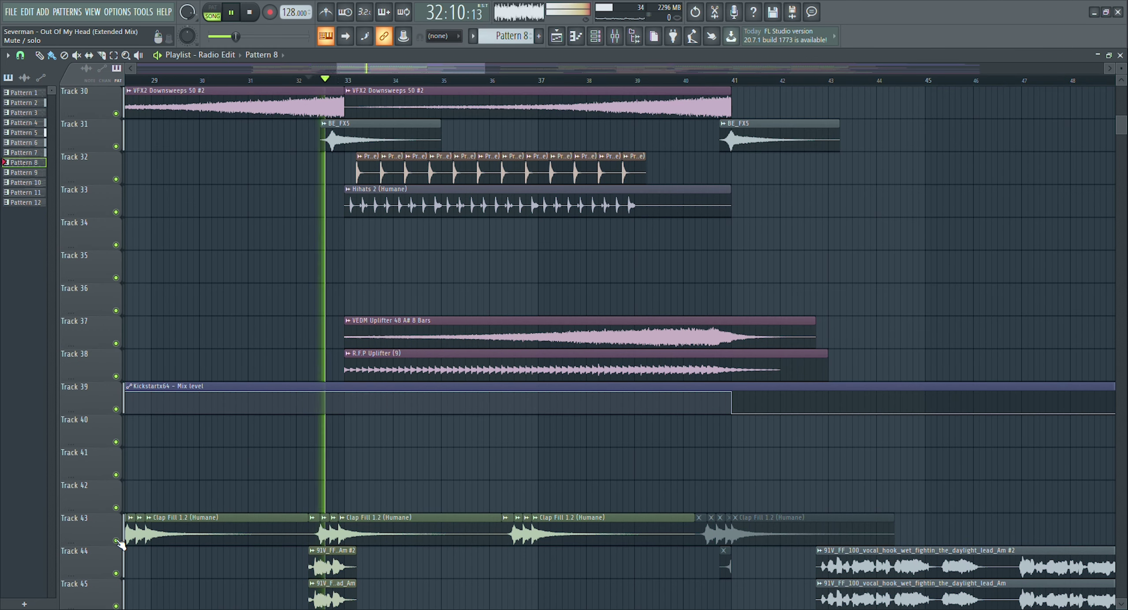
scroll(124, 542, down, 1)
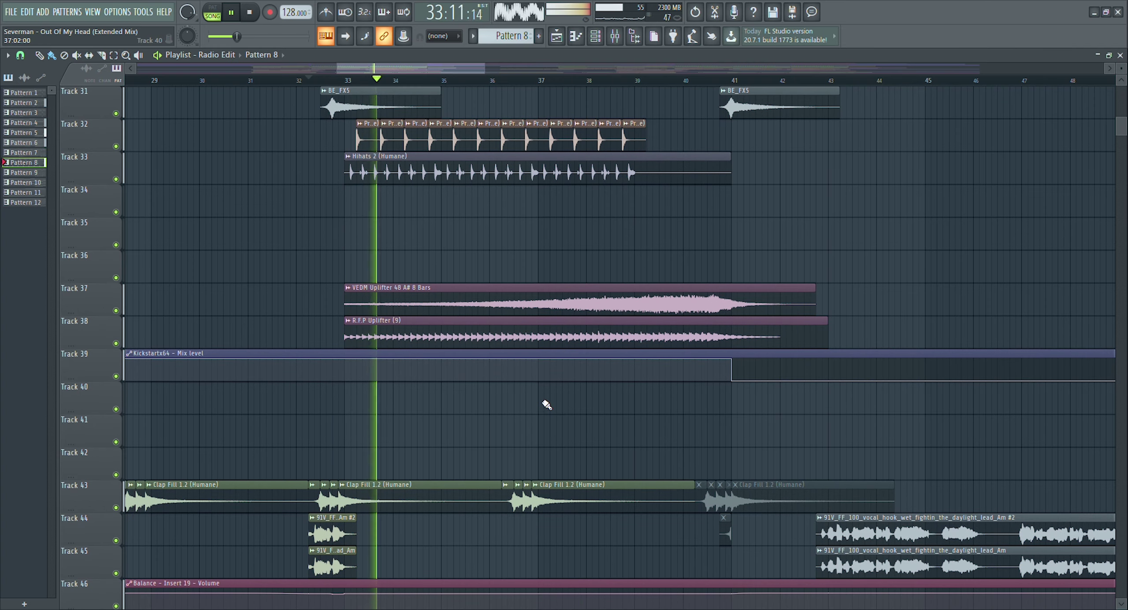
key(space)
- Move the playback position to bar 40 and audition the break section after the drop with all tracks
drag(439, 67, 504, 183)
scroll(504, 183, up, 10)
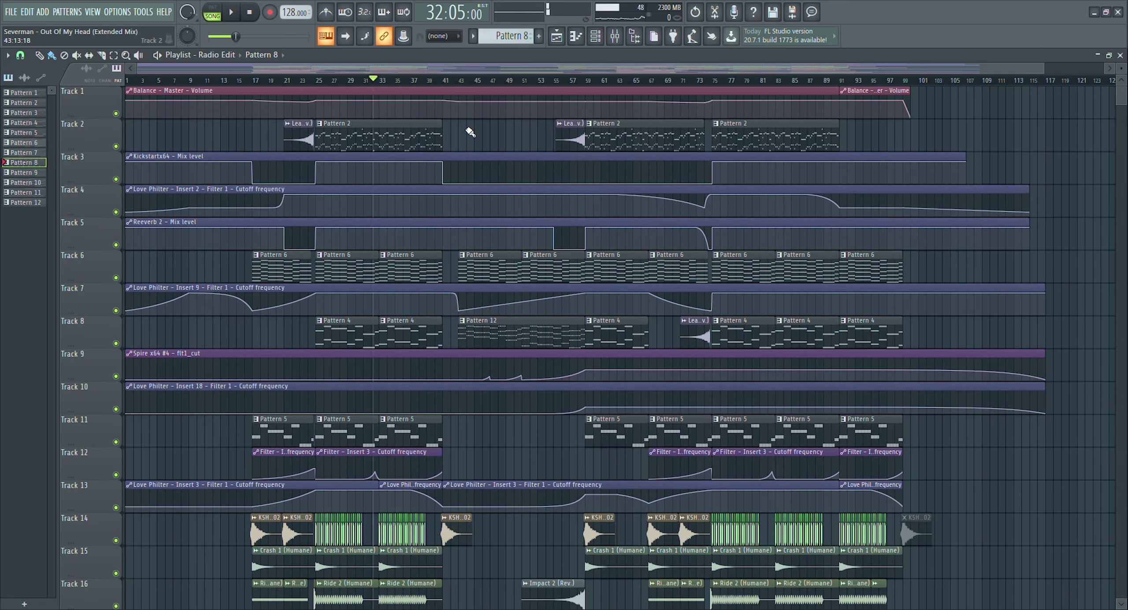
click(440, 83)
scroll(439, 82, up, 3)
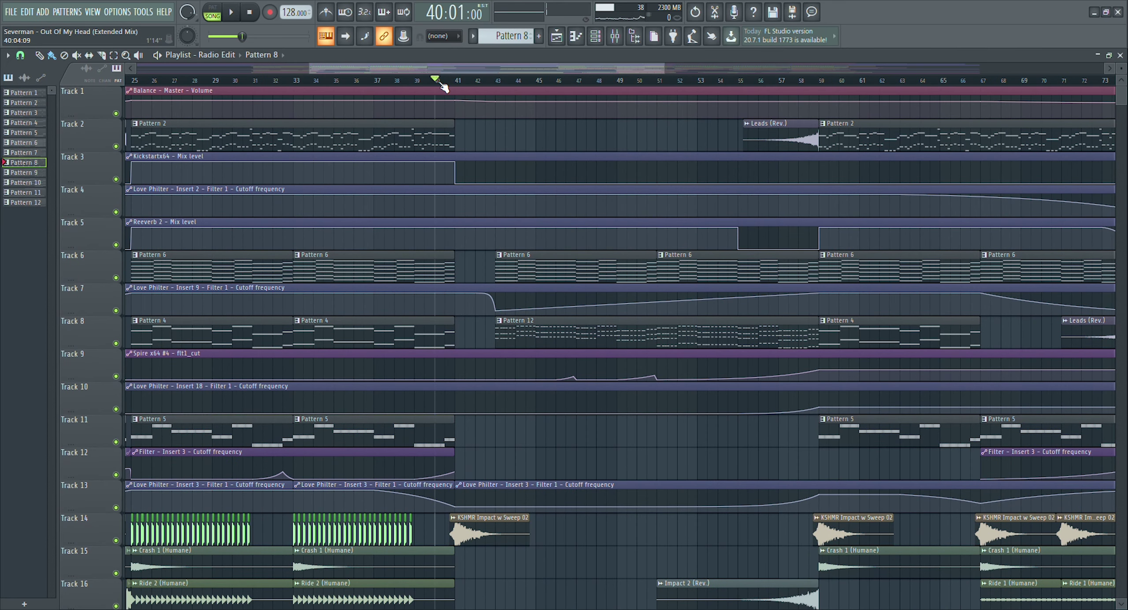
key(space)
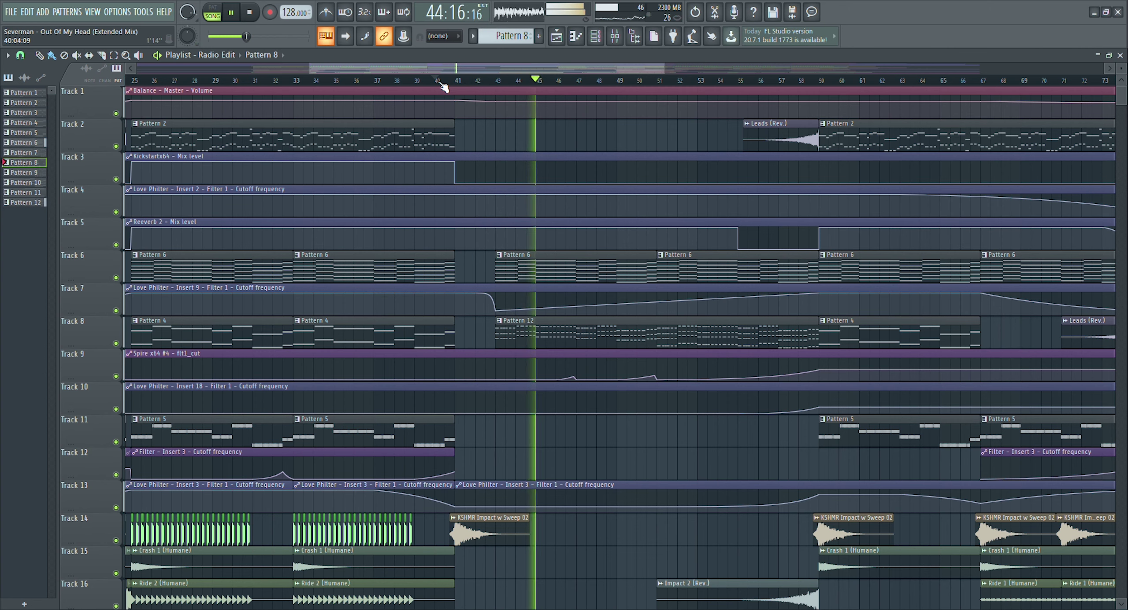
drag(447, 69, 519, 70)
mouse_move(519, 105)
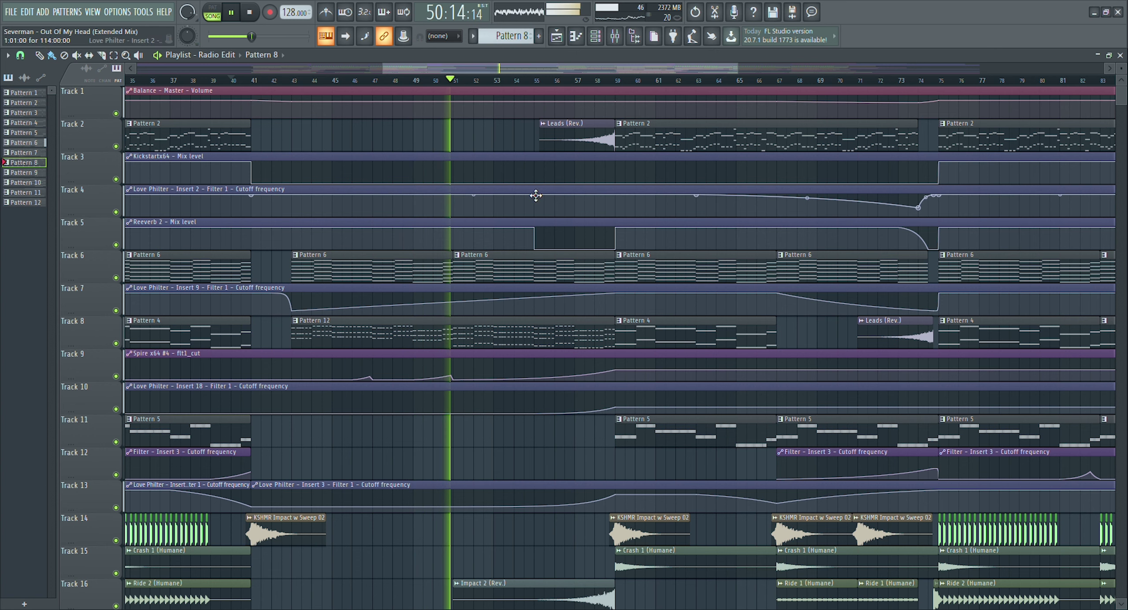
key(space)
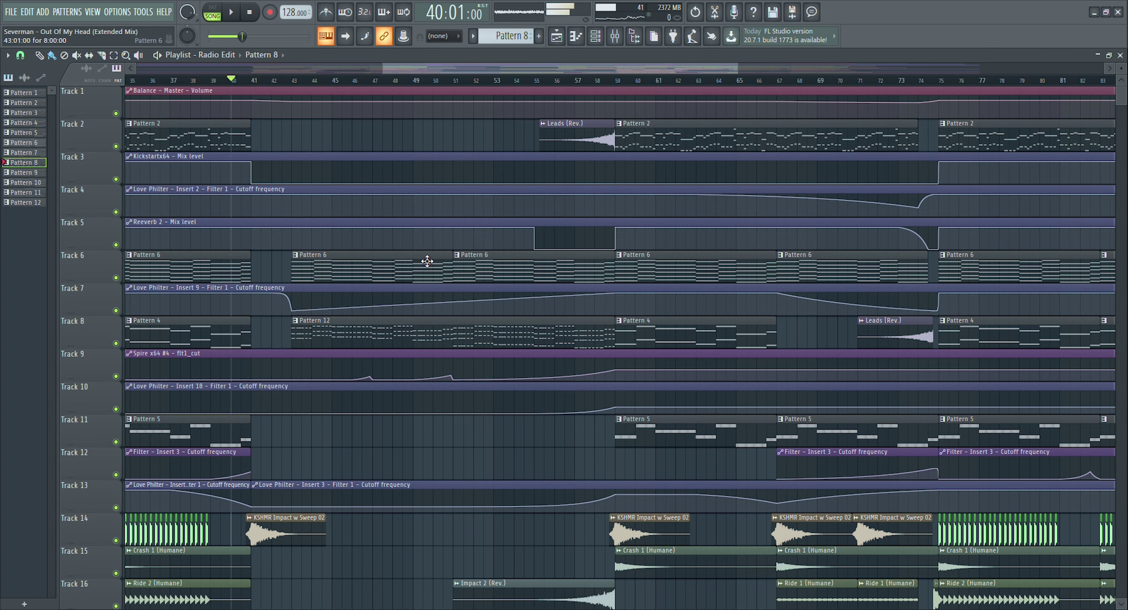
- Solo Track 6 with the Track 7 filter automation and audition it from bar 43, skipping ahead to bar 55
click(292, 80)
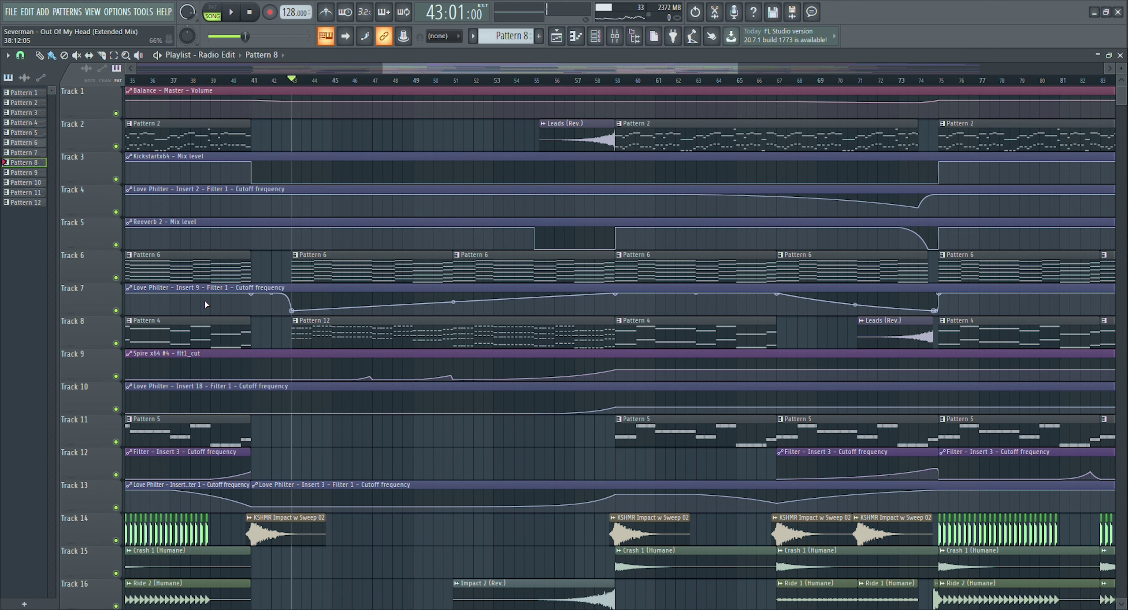
right_click(117, 278)
click(116, 310)
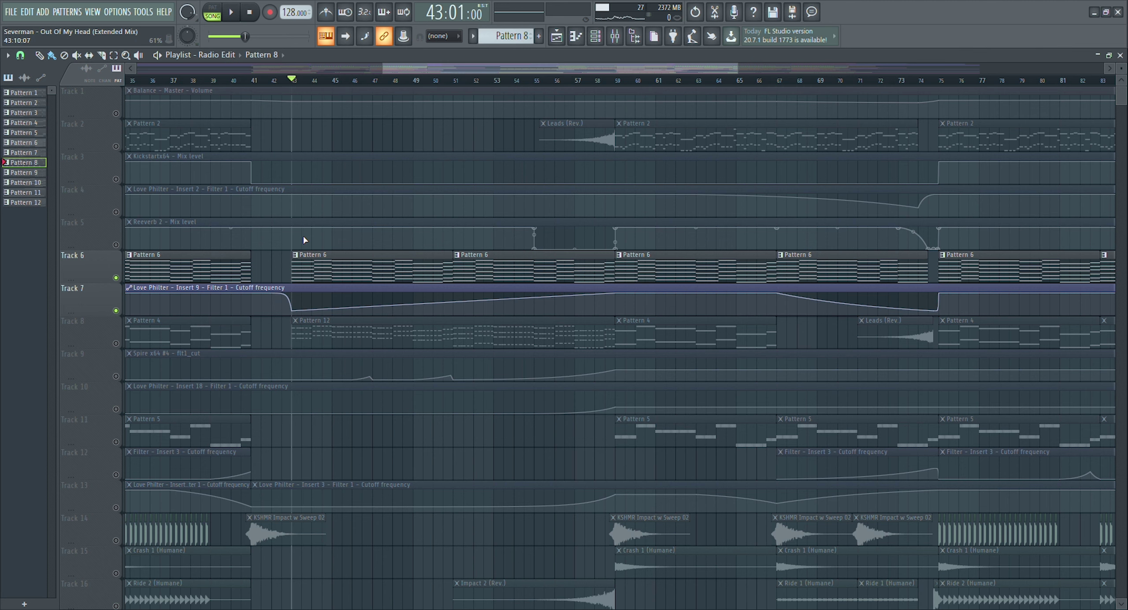
key(space)
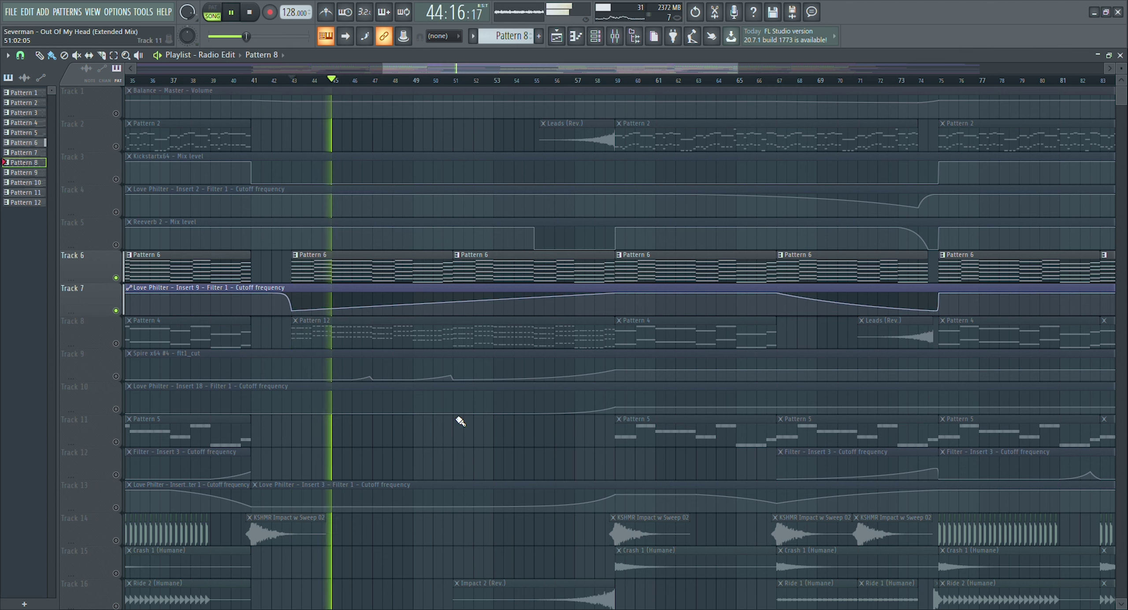
click(431, 81)
click(485, 81)
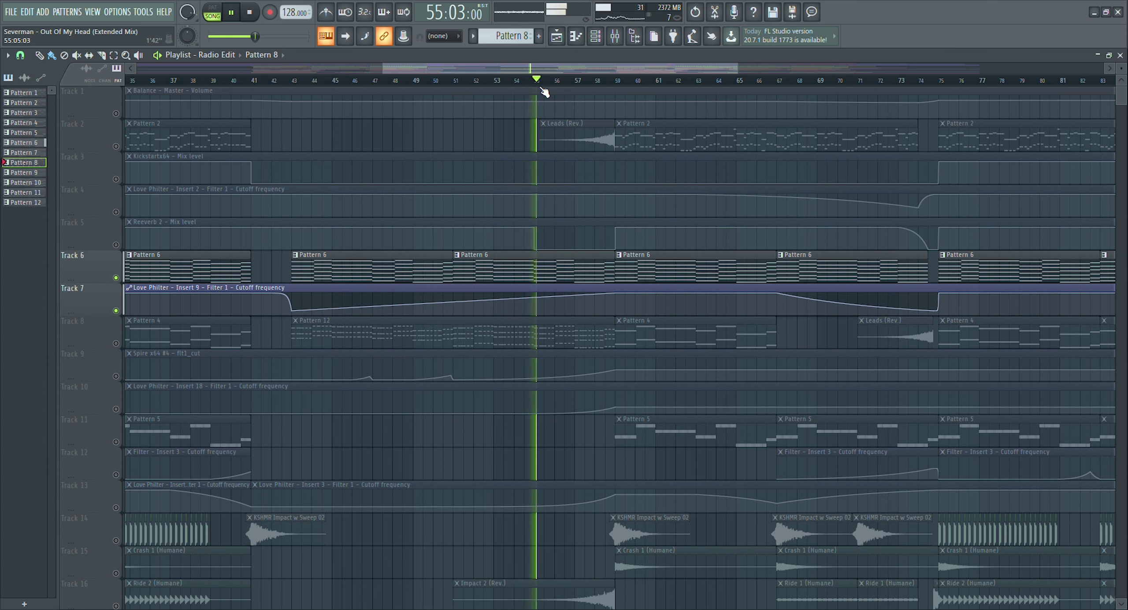
key(space)
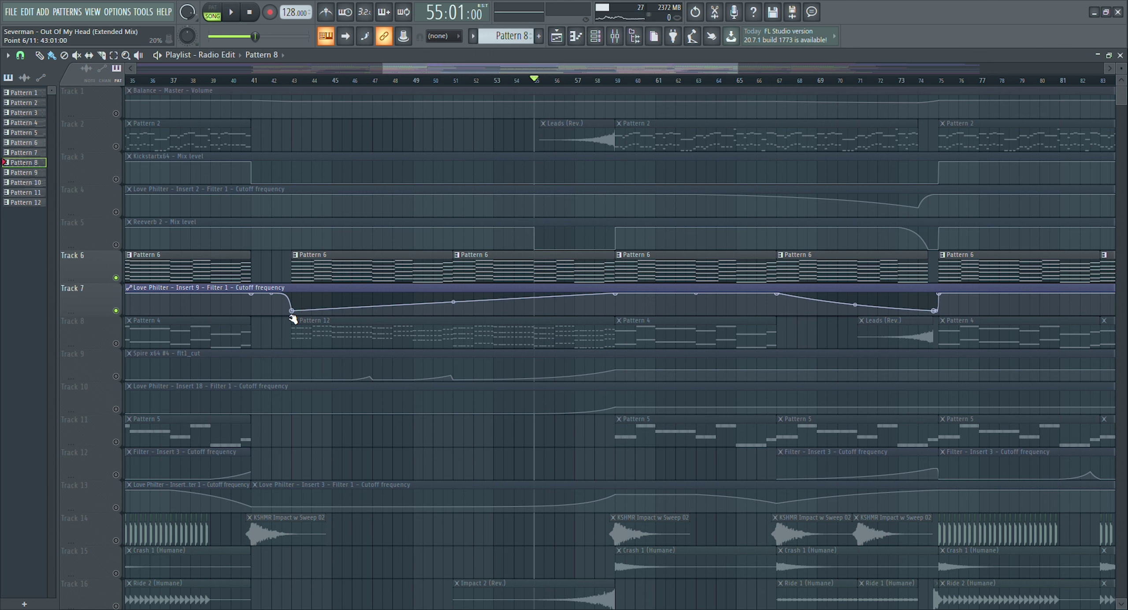
- Solo Track 8 with the Track 9 and Track 10 automation and audition Pattern 12 from bar 43
click(616, 82)
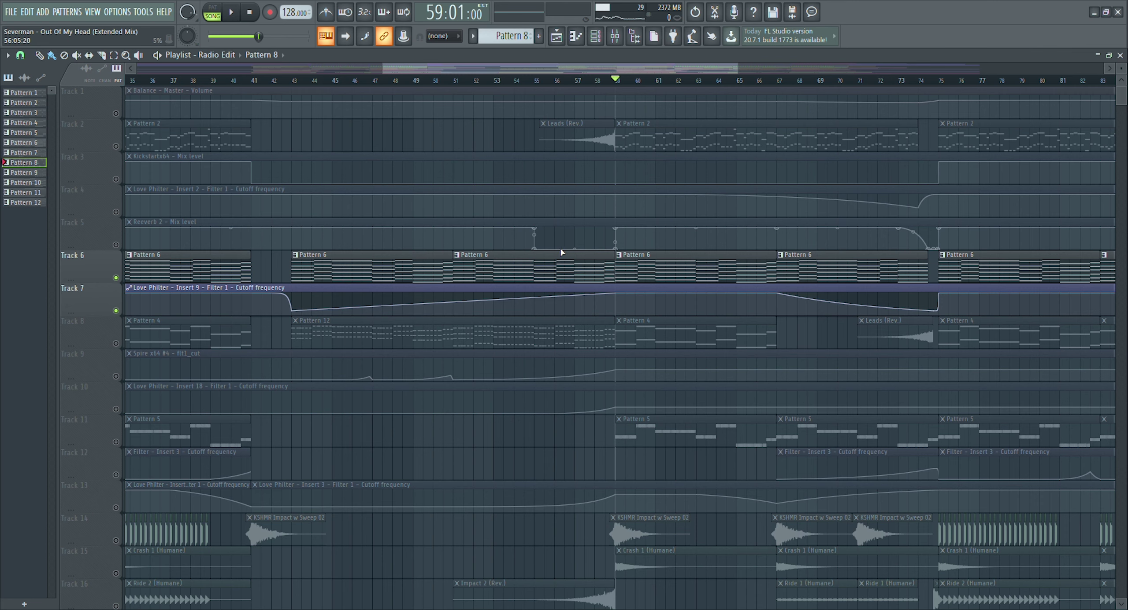
click(292, 80)
scroll(239, 329, down, 2)
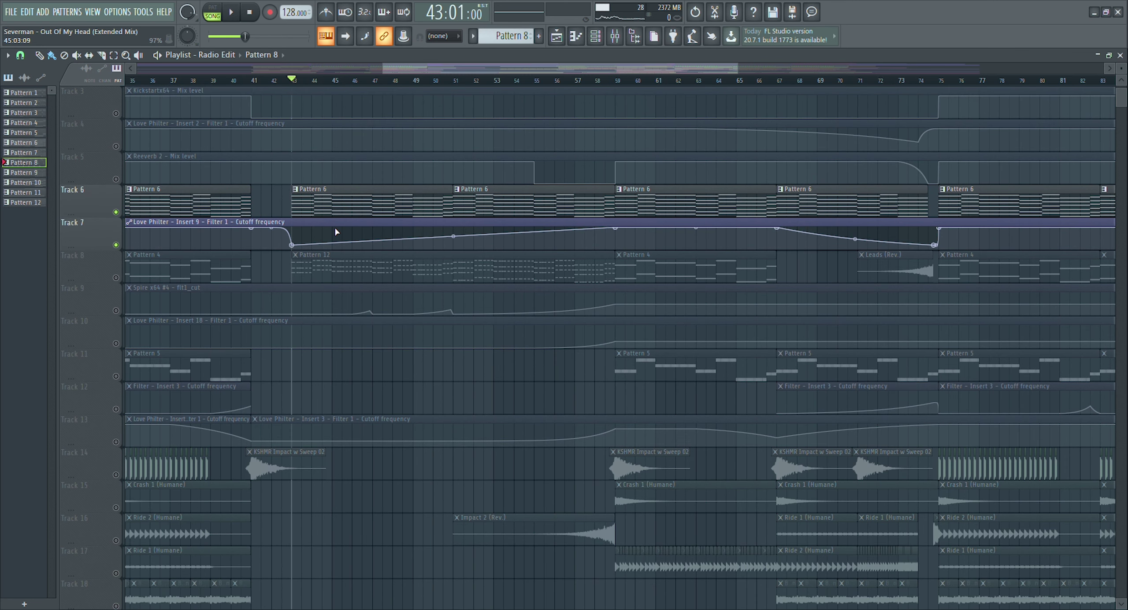
right_click(115, 279)
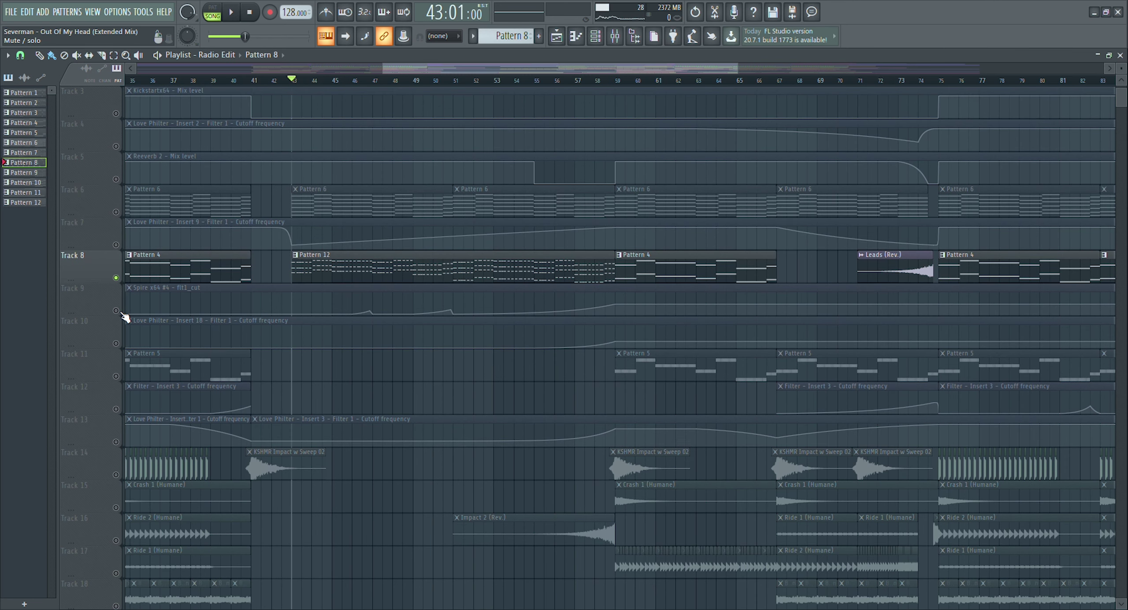
click(116, 311)
click(116, 343)
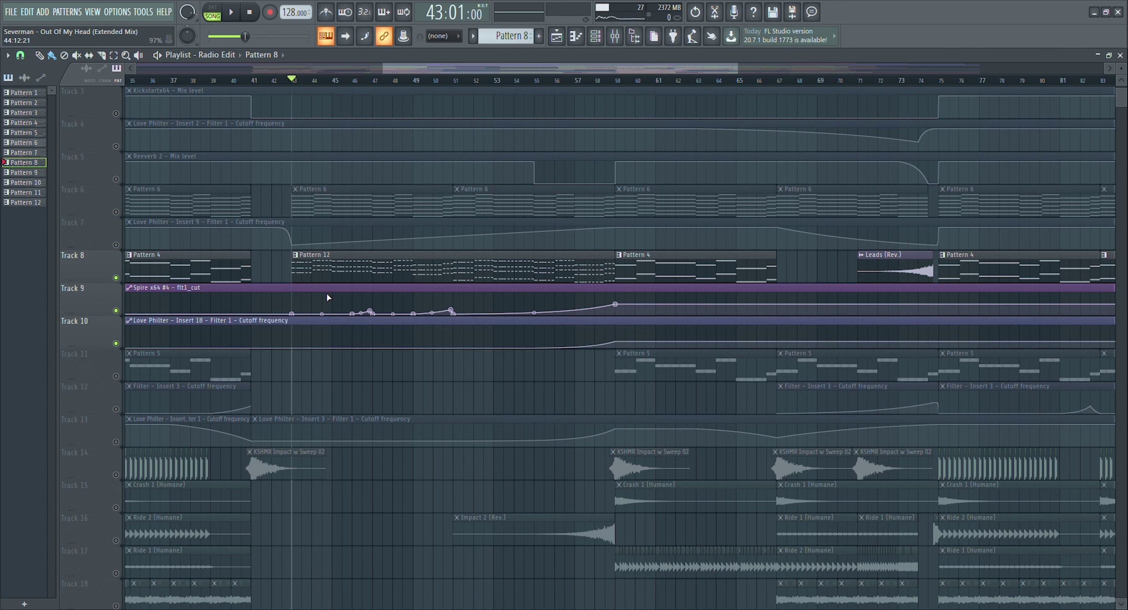
key(space)
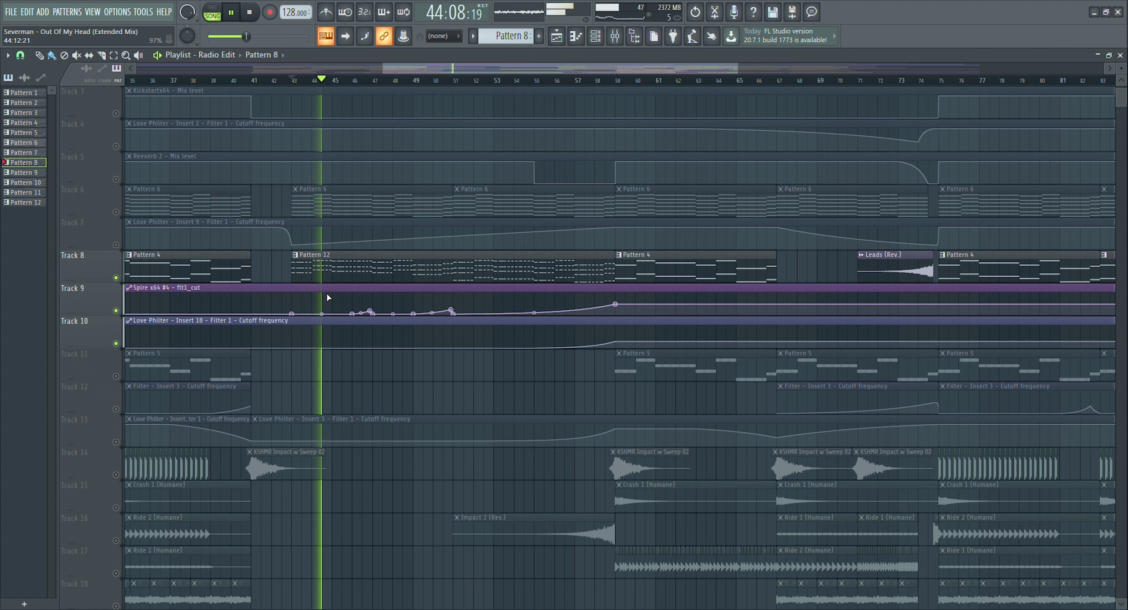
- Stop playback of Pattern 12, find its Spire x64 #4 instrument in the channel rack and inspect the synth
click(380, 269)
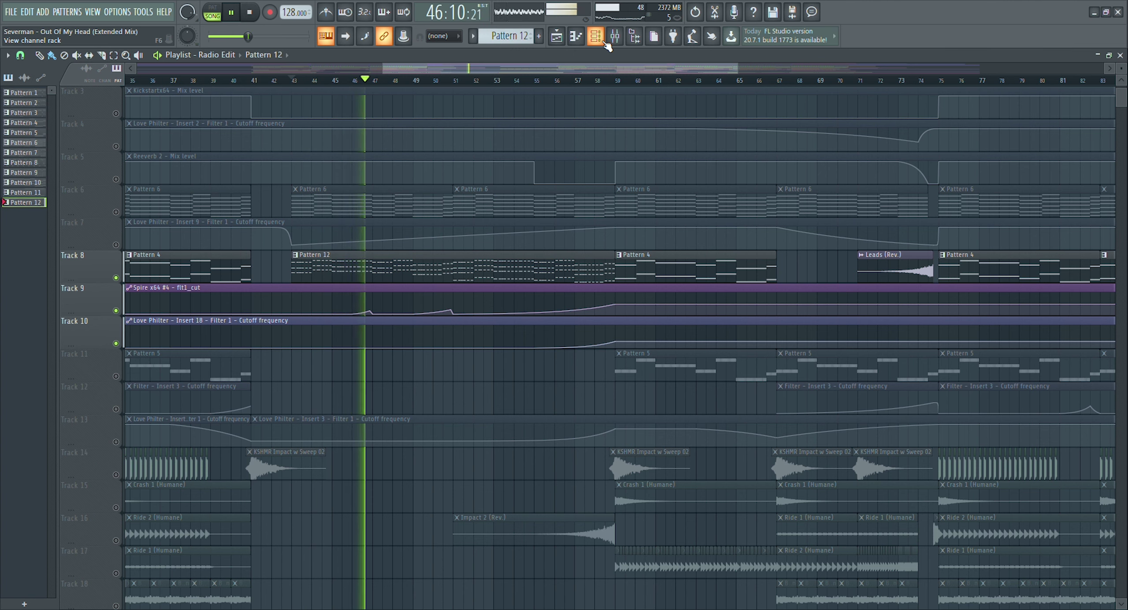
click(604, 42)
key(space)
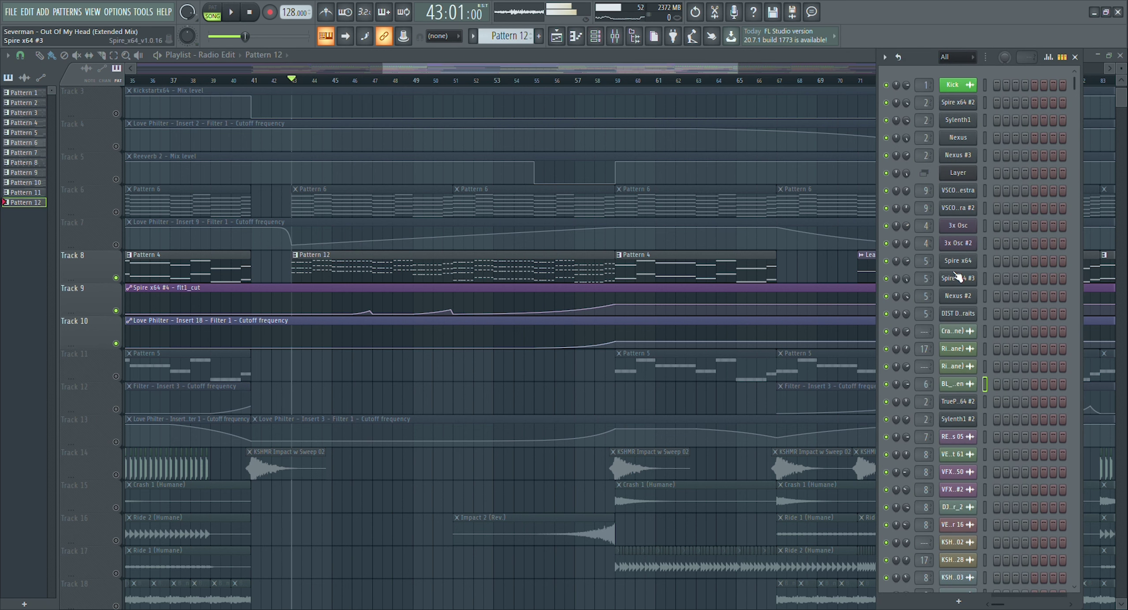
scroll(1041, 360, down, 9)
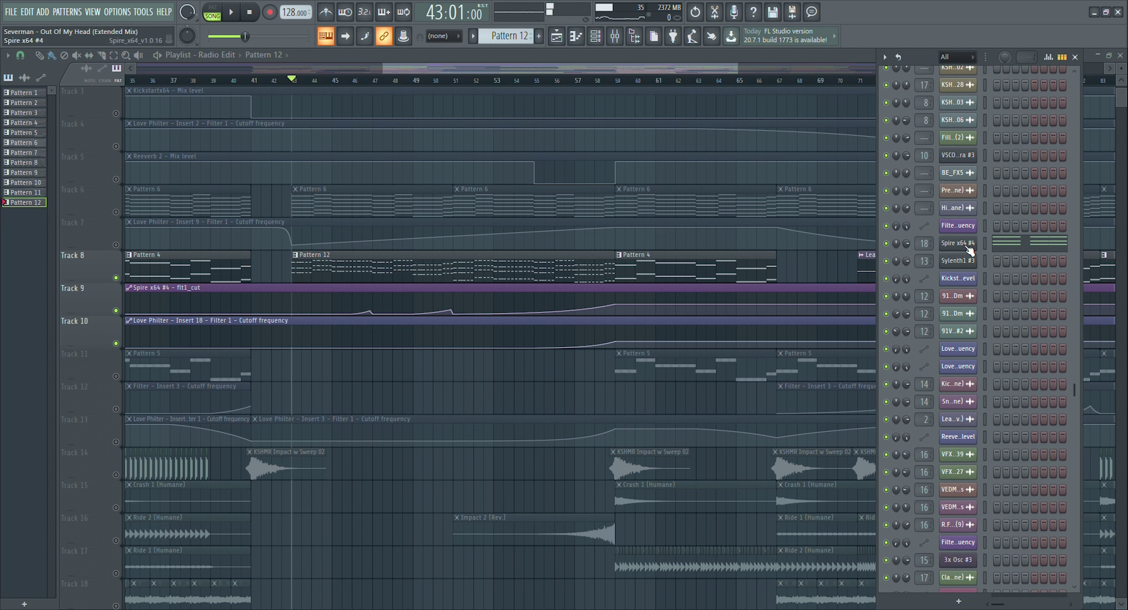
click(958, 243)
drag(413, 205, 421, 201)
key(Escape)
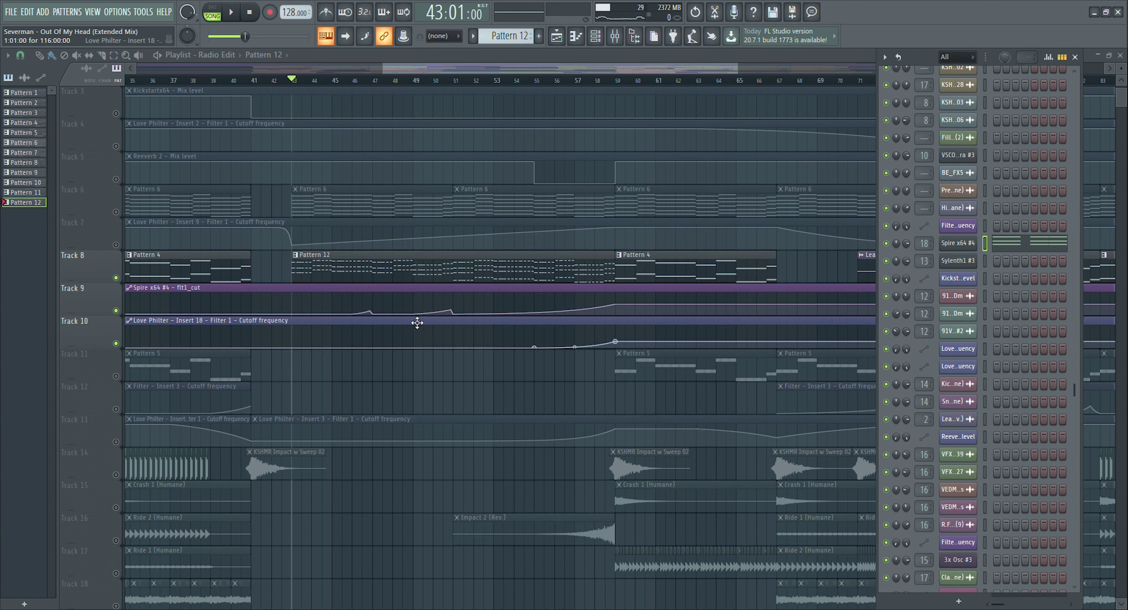
- Inspect the Fruity parametric EQ 2, Fruity Stereo Enhancer and Fruity Love Philter effects on mixer track Insert 18
click(615, 37)
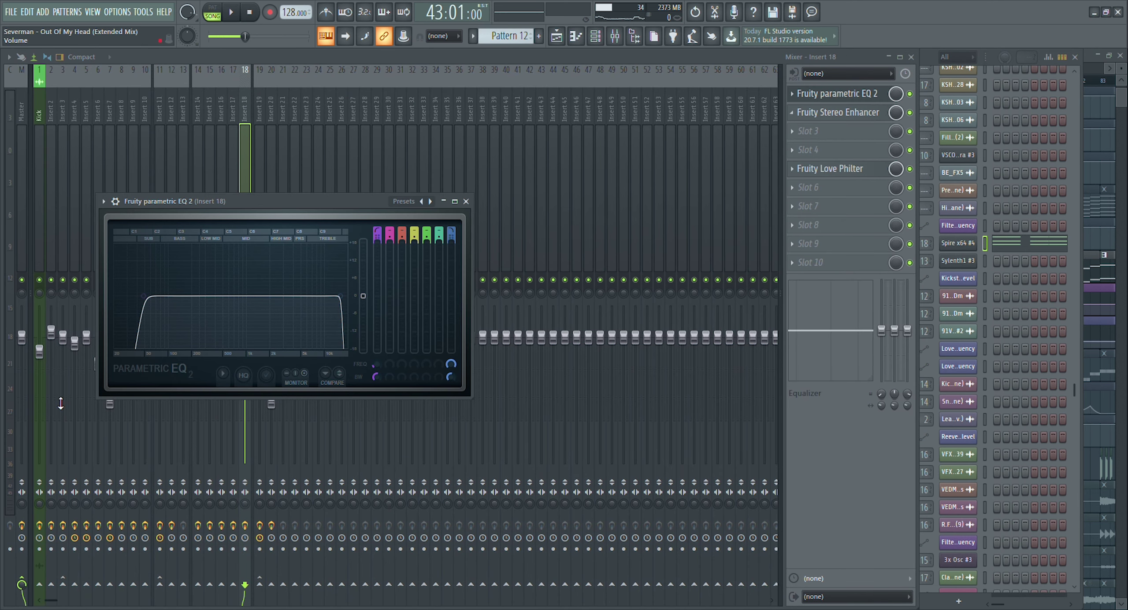
click(879, 113)
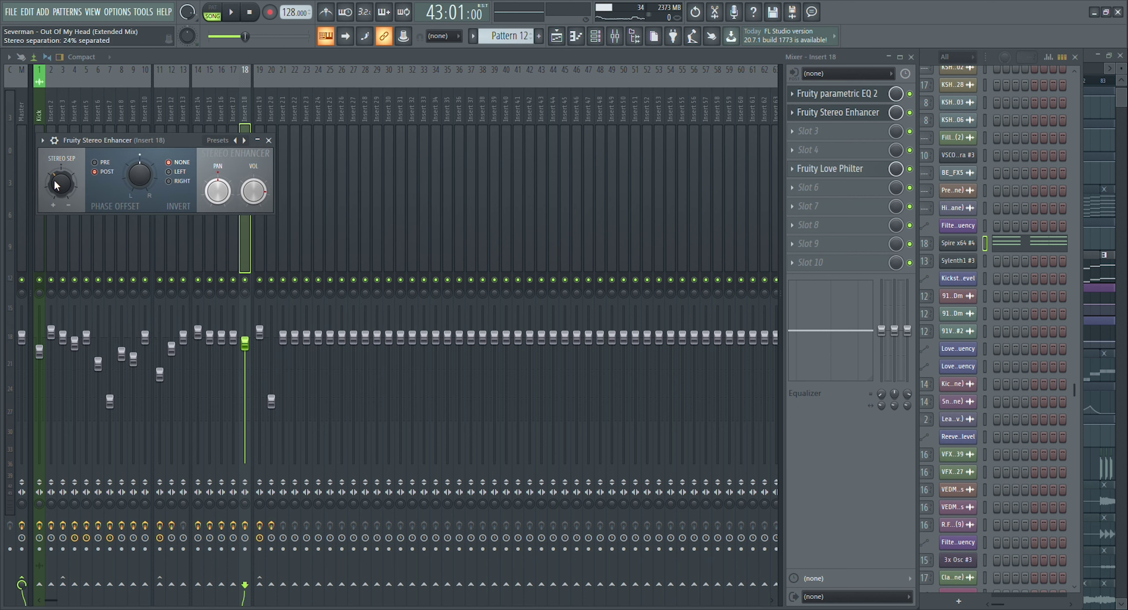
click(856, 114)
click(830, 169)
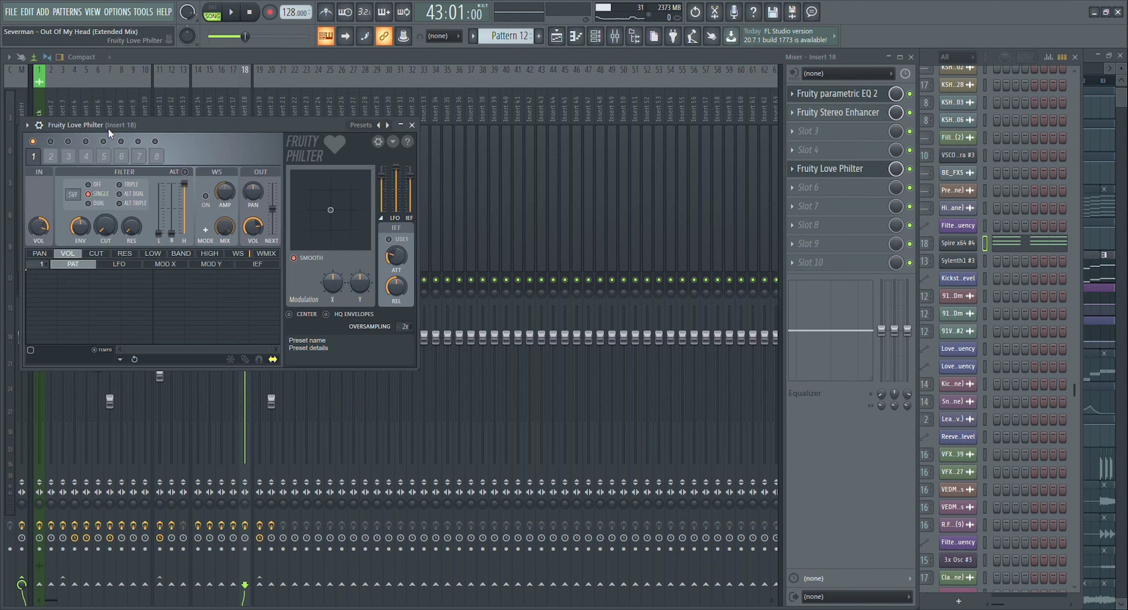
click(862, 175)
click(911, 57)
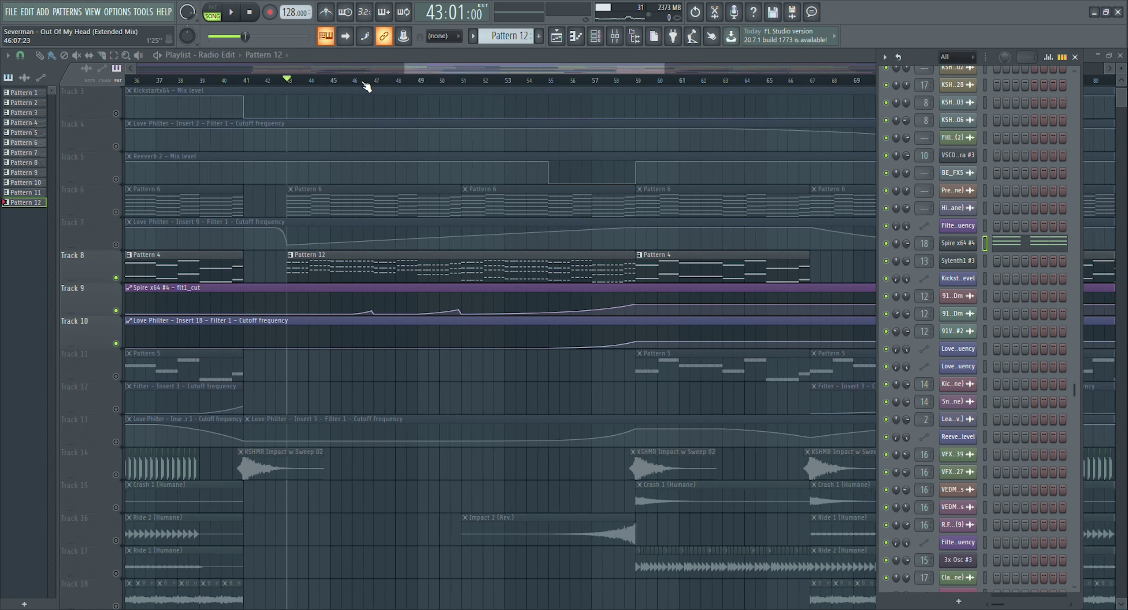
- Audition the Track 9 Spire filter cutoff automation in short passages from bar 46, bar 50 and bar 57
scroll(365, 86, up, 3)
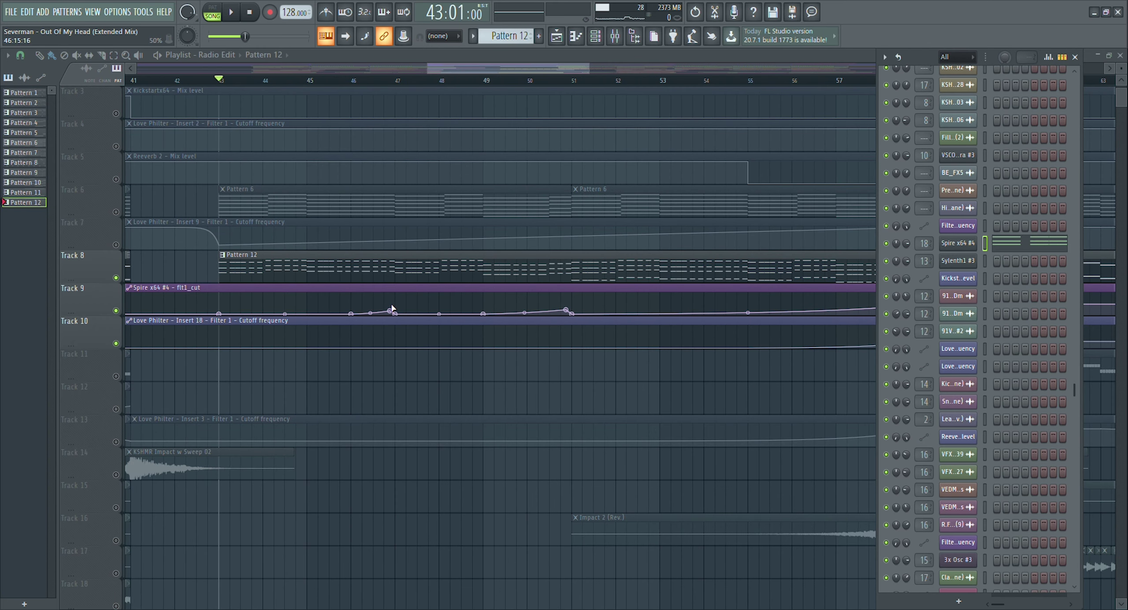
click(357, 85)
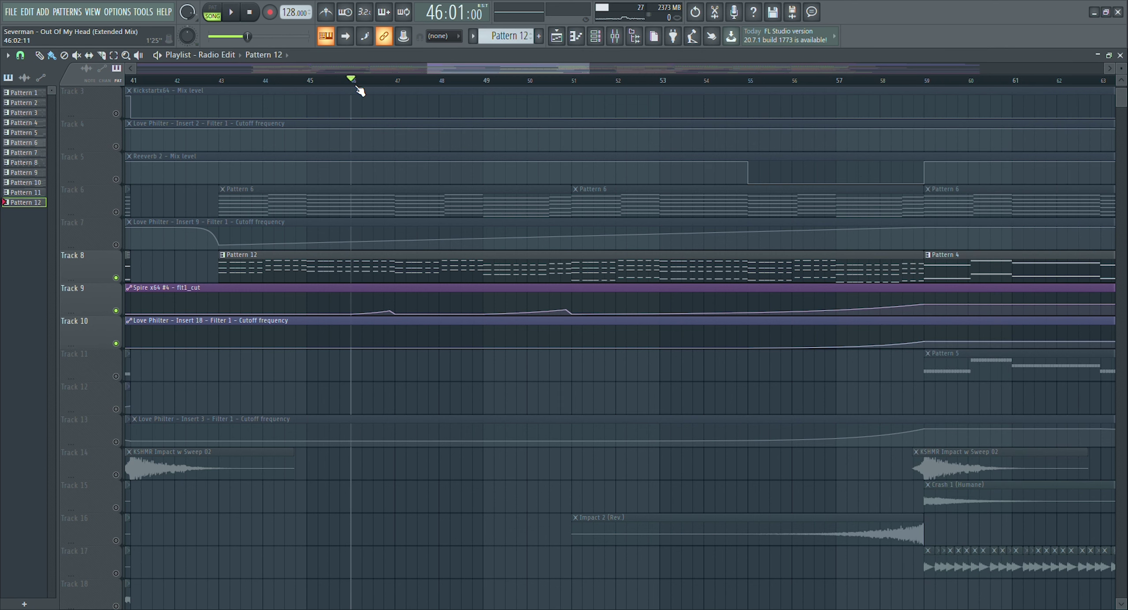
key(space)
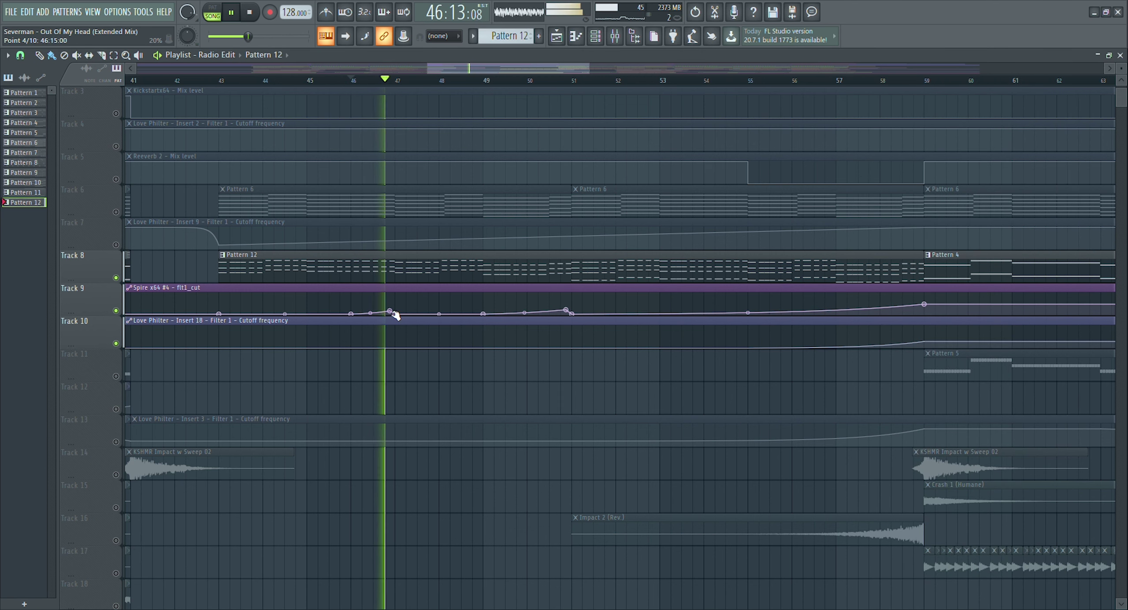
click(533, 82)
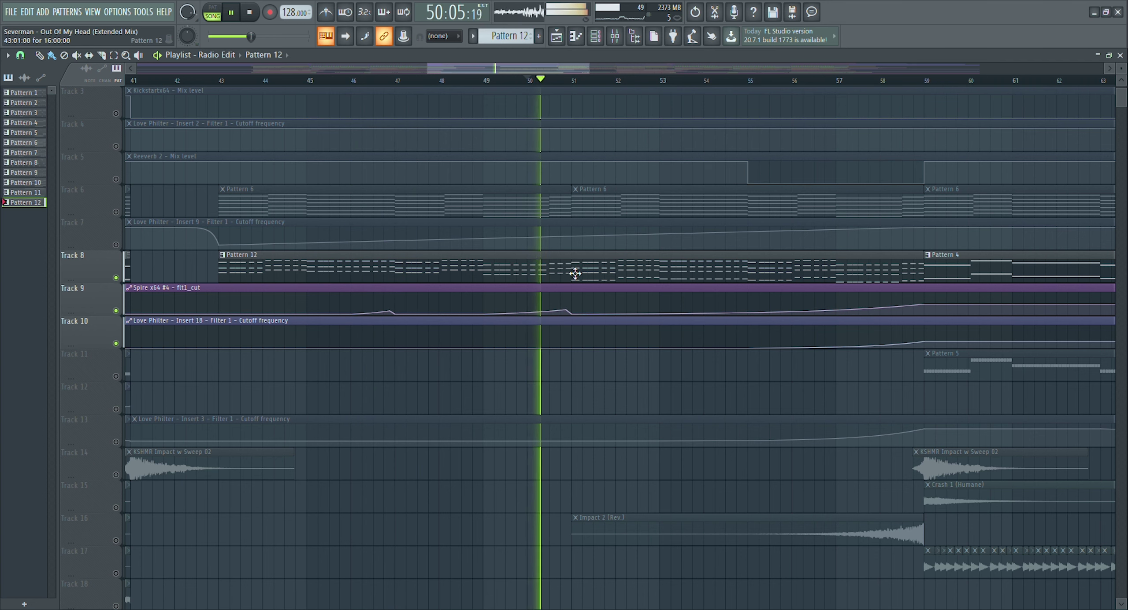
key(space)
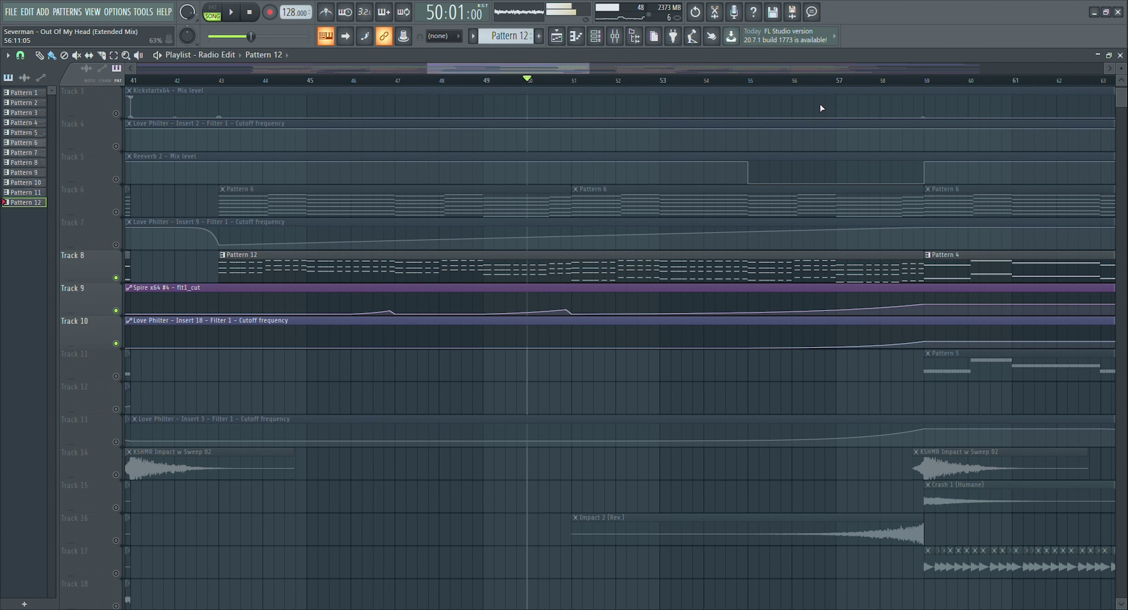
click(840, 82)
drag(517, 71, 527, 62)
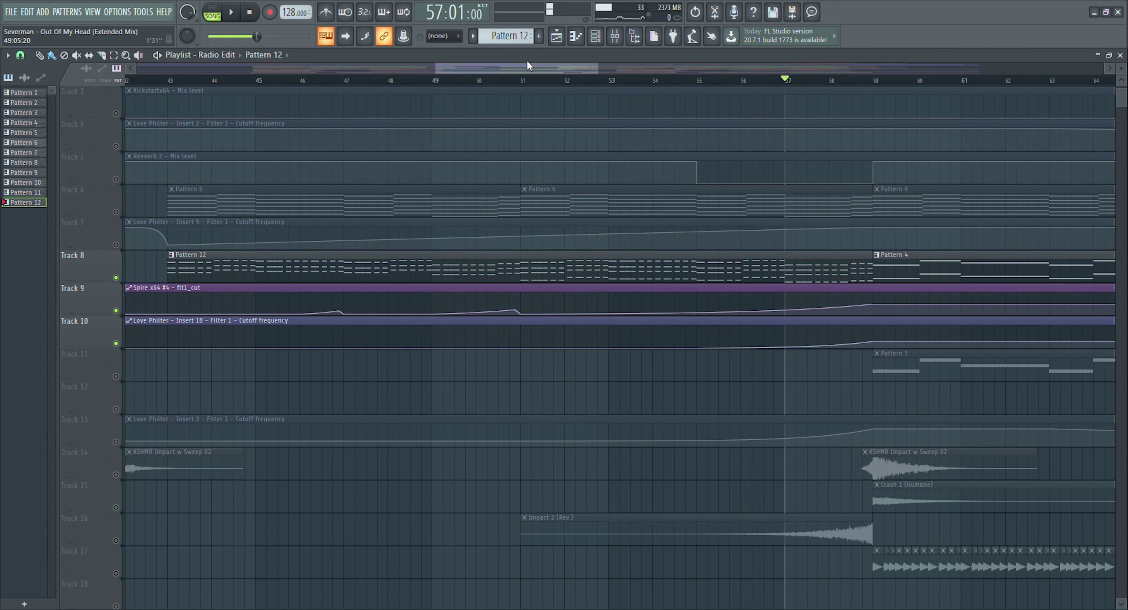
key(space)
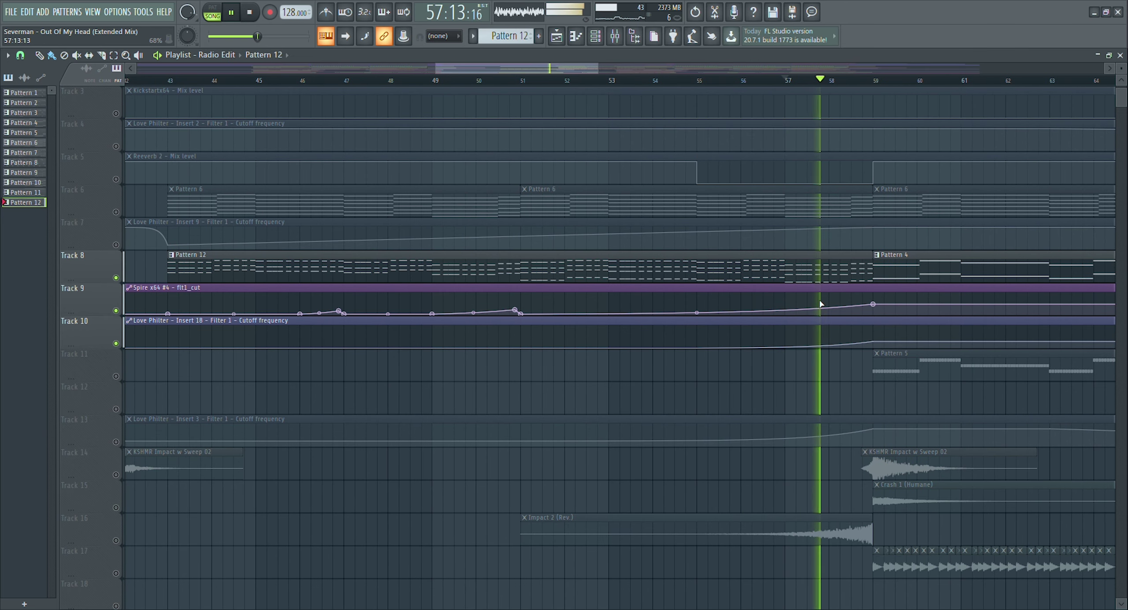
key(space)
- Enable the Track 45 vocal clips together with the Track 46 volume and Track 47 Kickstart mix automation for isolated playback
scroll(834, 94, down, 3)
scroll(834, 84, down, 3)
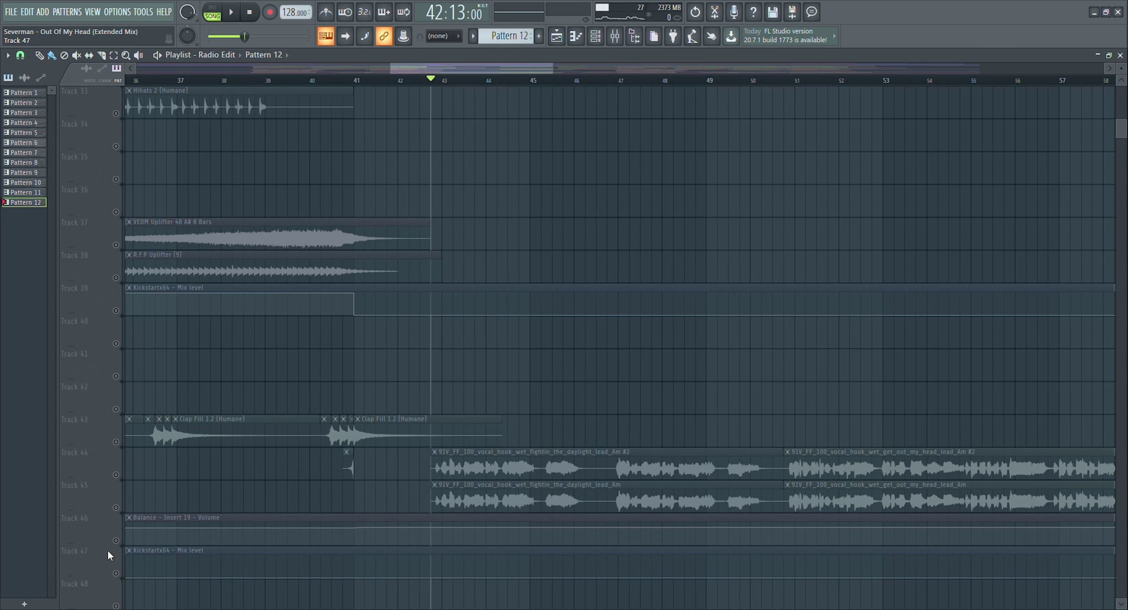
click(115, 574)
click(115, 541)
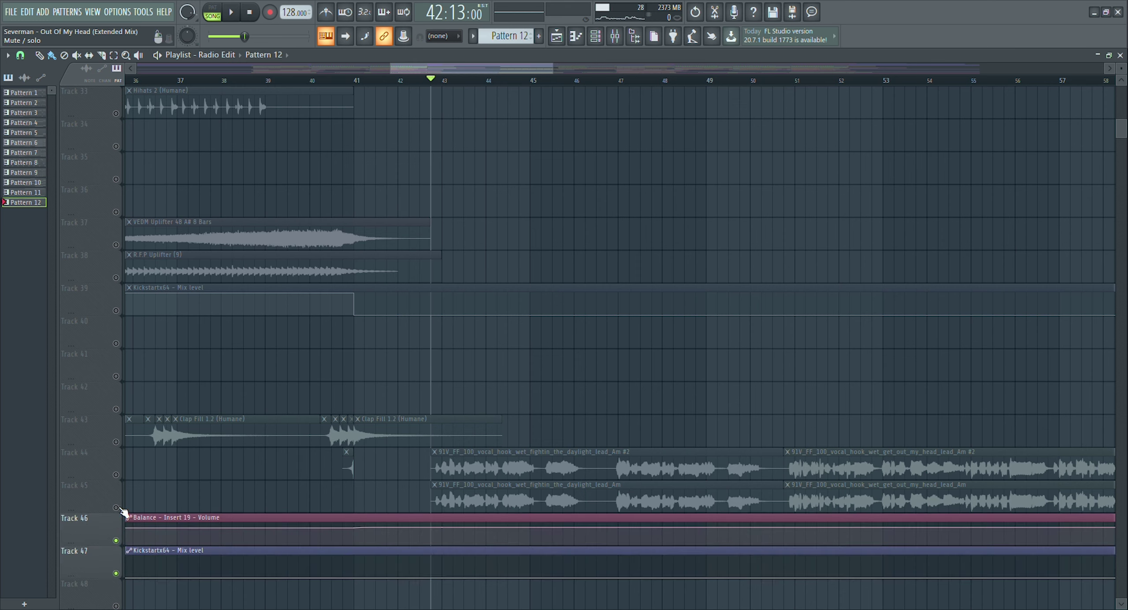
click(116, 508)
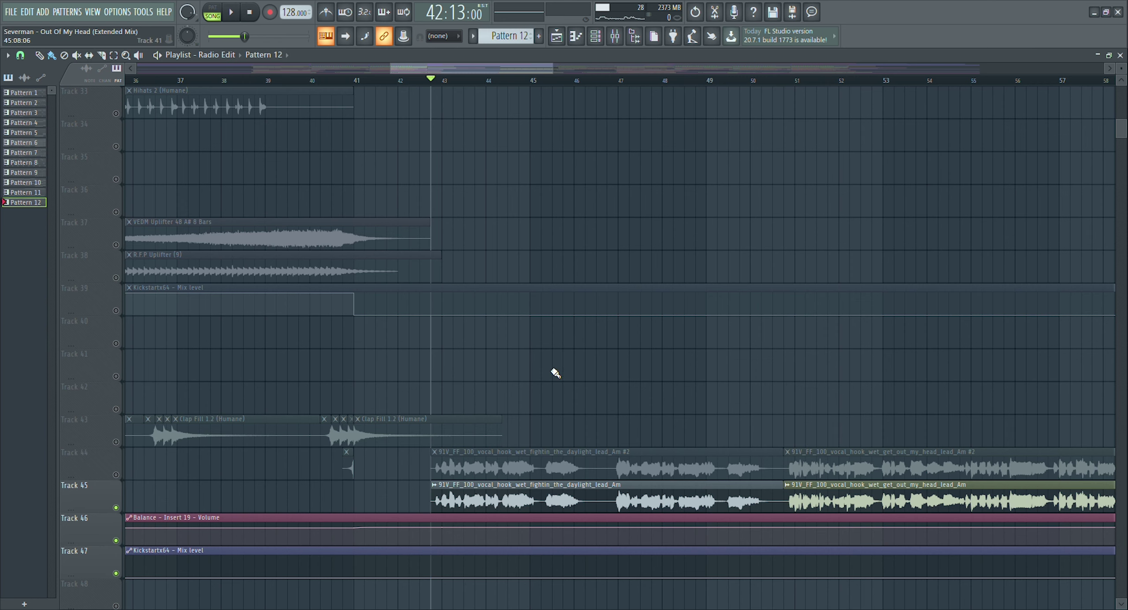
- Audition the Track 45 vocal hooks from 42:13, skipping ahead in stages to 58:05, and stop
key(space)
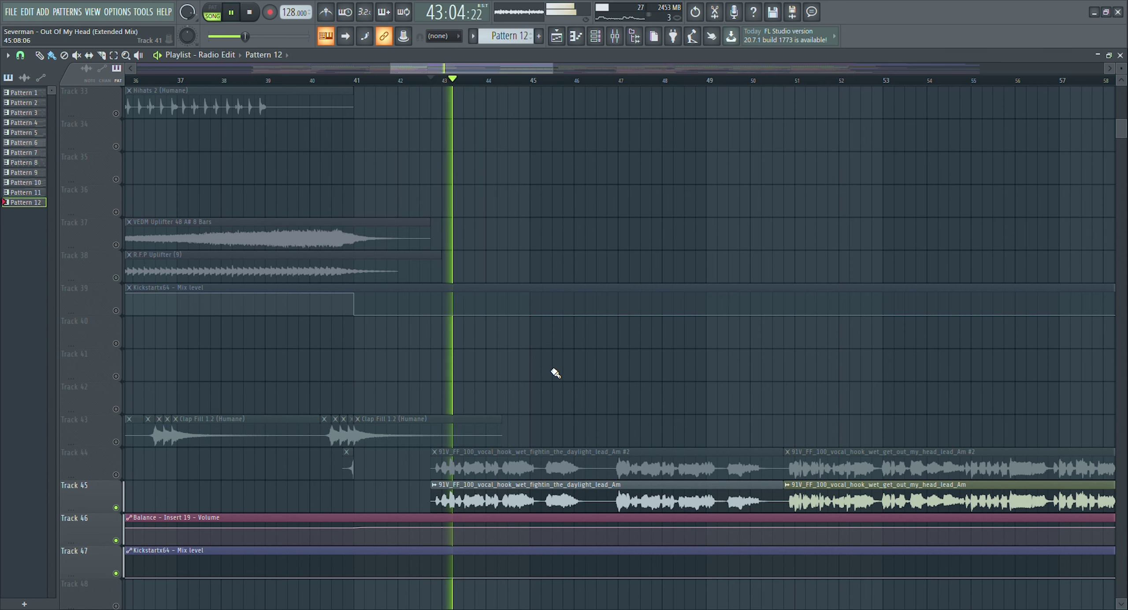
drag(514, 69, 549, 69)
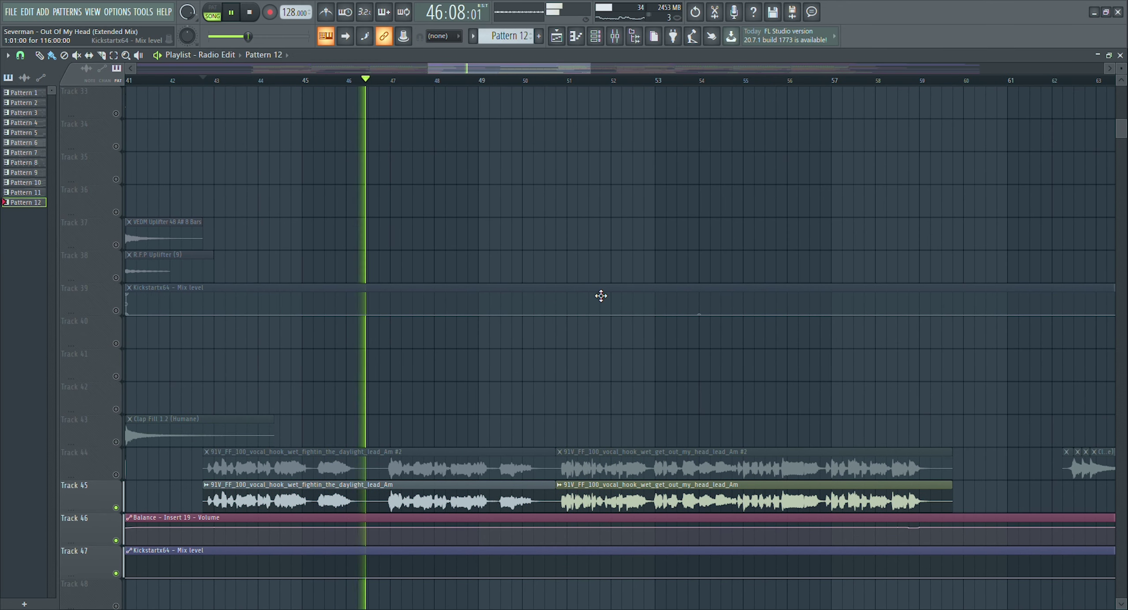
scroll(599, 296, down, 2)
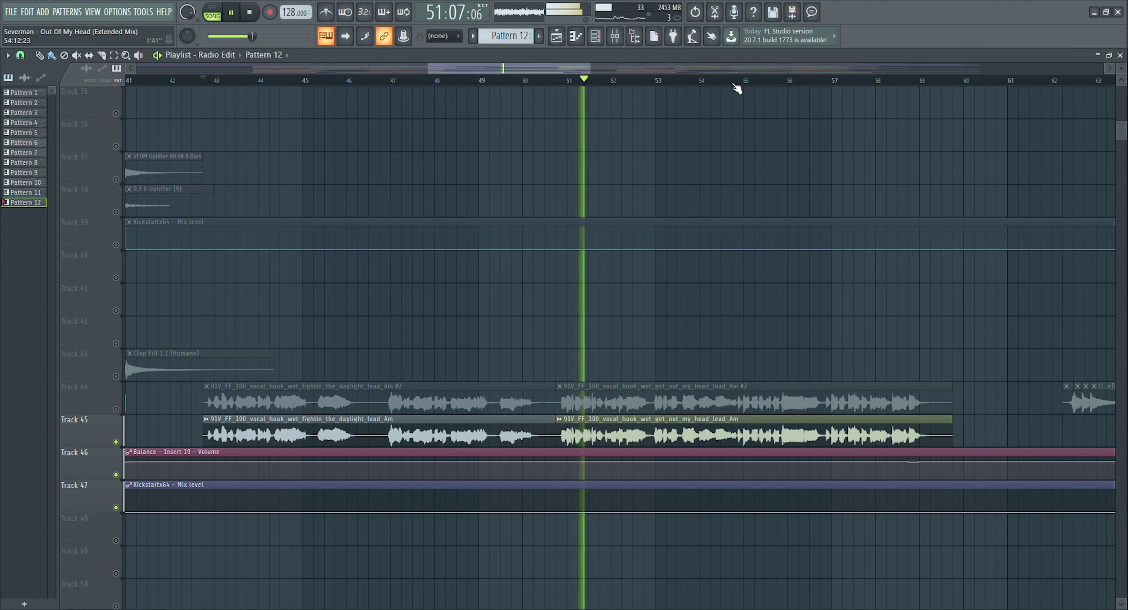
click(729, 82)
click(796, 82)
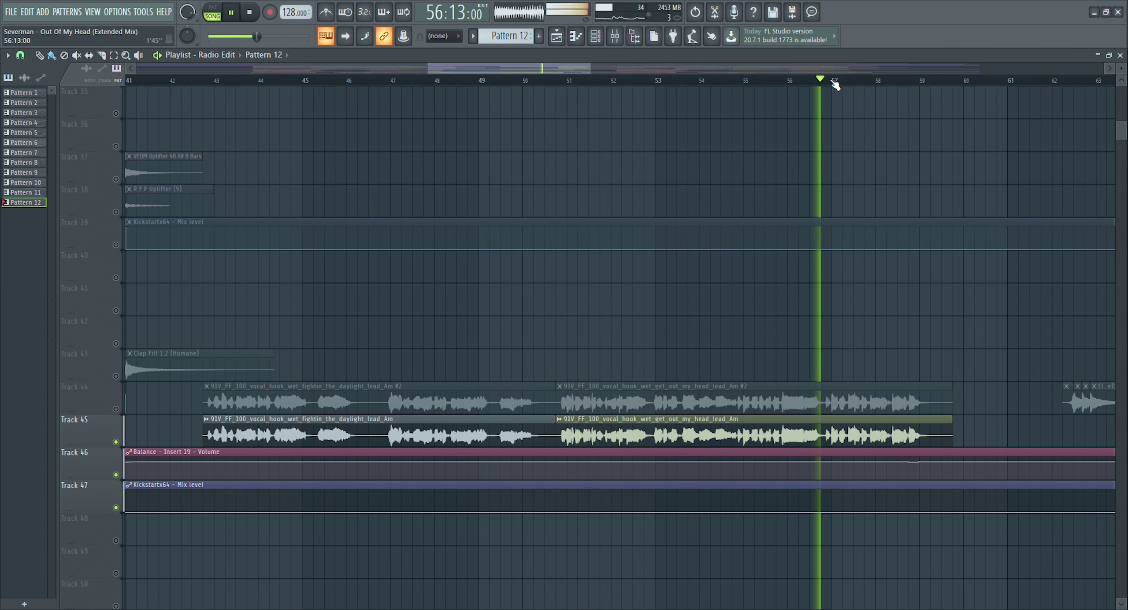
click(885, 83)
key(space)
- Inspect the channel settings of the get_out_my_head vocal clip and the Vocal Doubler effect on mixer track Insert 19
double_click(627, 438)
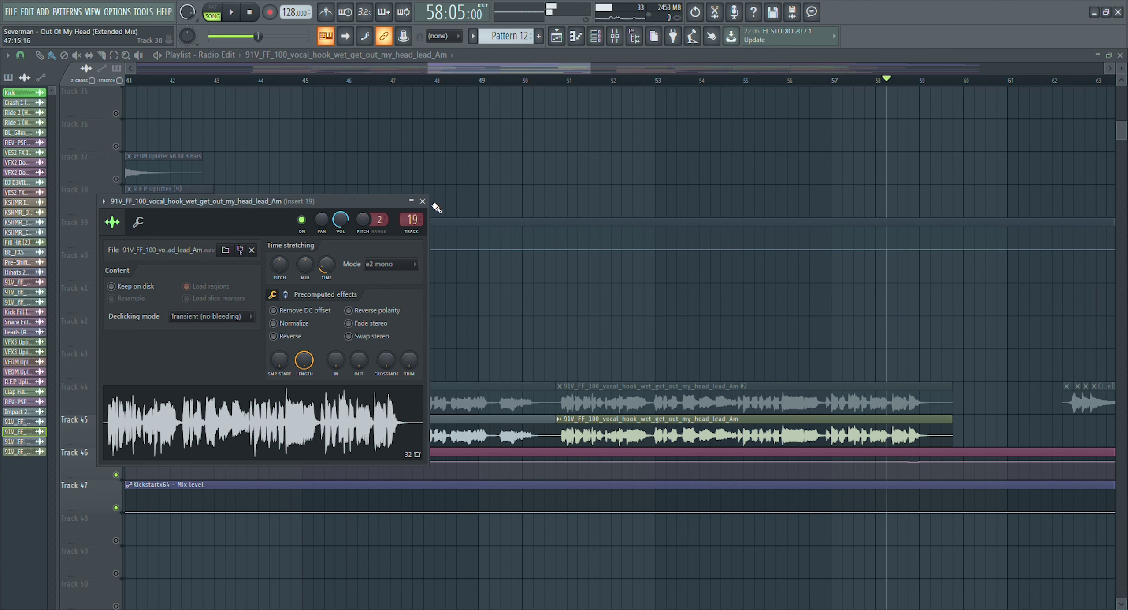
click(425, 200)
click(633, 36)
click(822, 131)
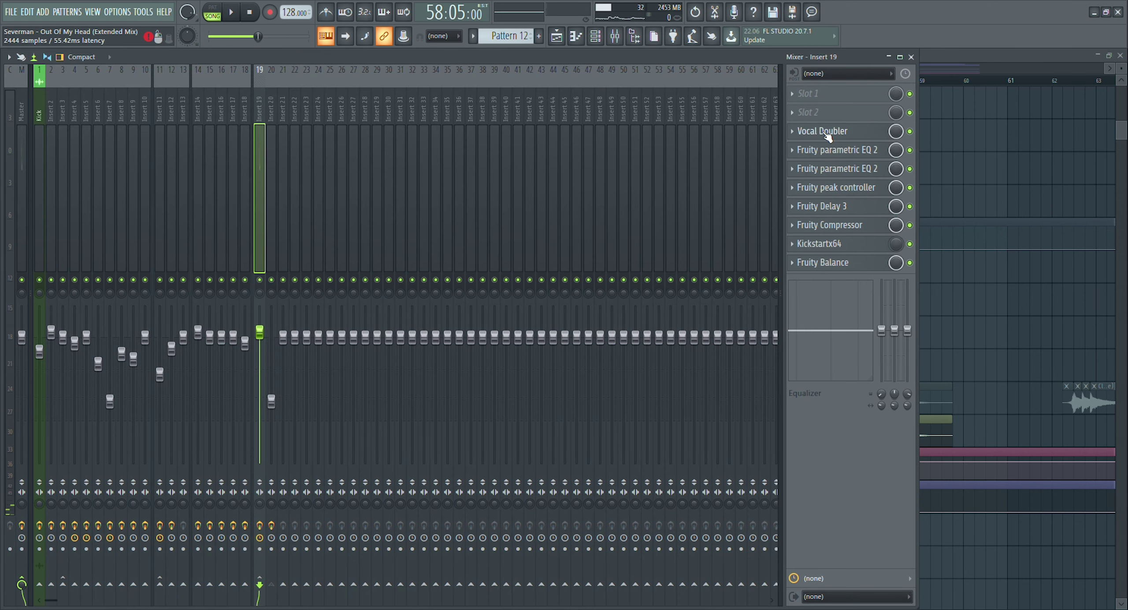
drag(246, 163, 289, 156)
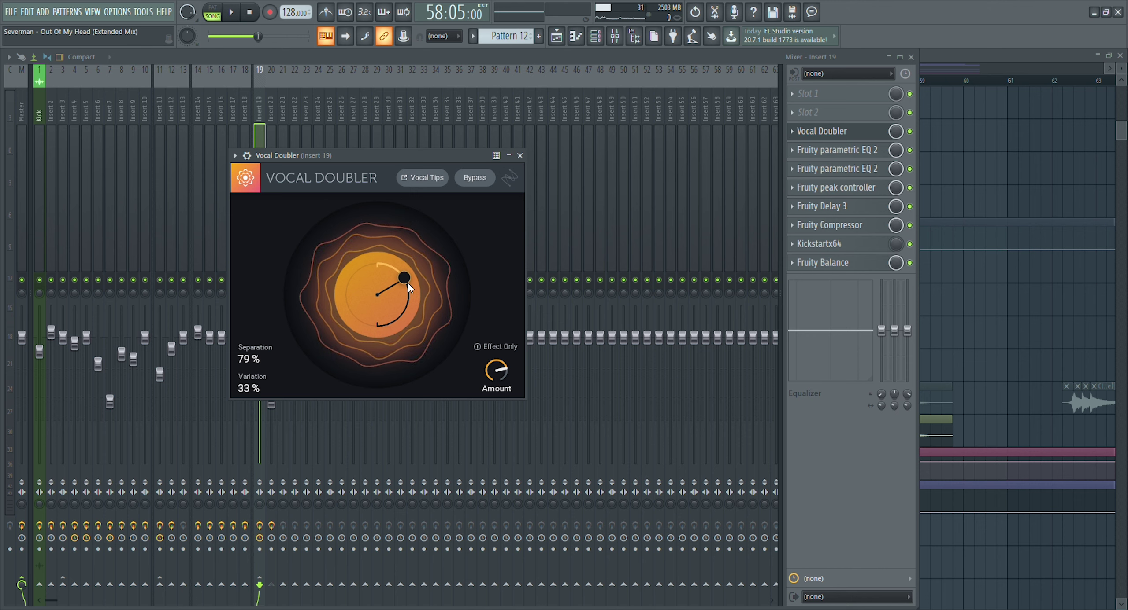
click(882, 138)
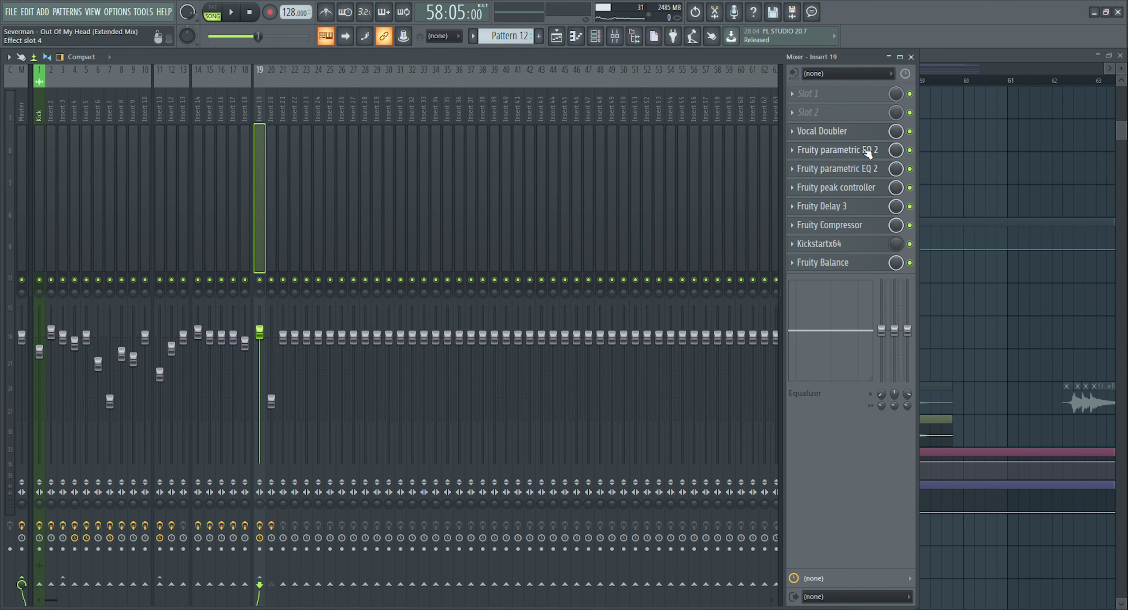
- Inspect both Fruity parametric EQ 2 effects and the Fruity peak controller on the vocal's mixer track
click(868, 151)
click(837, 150)
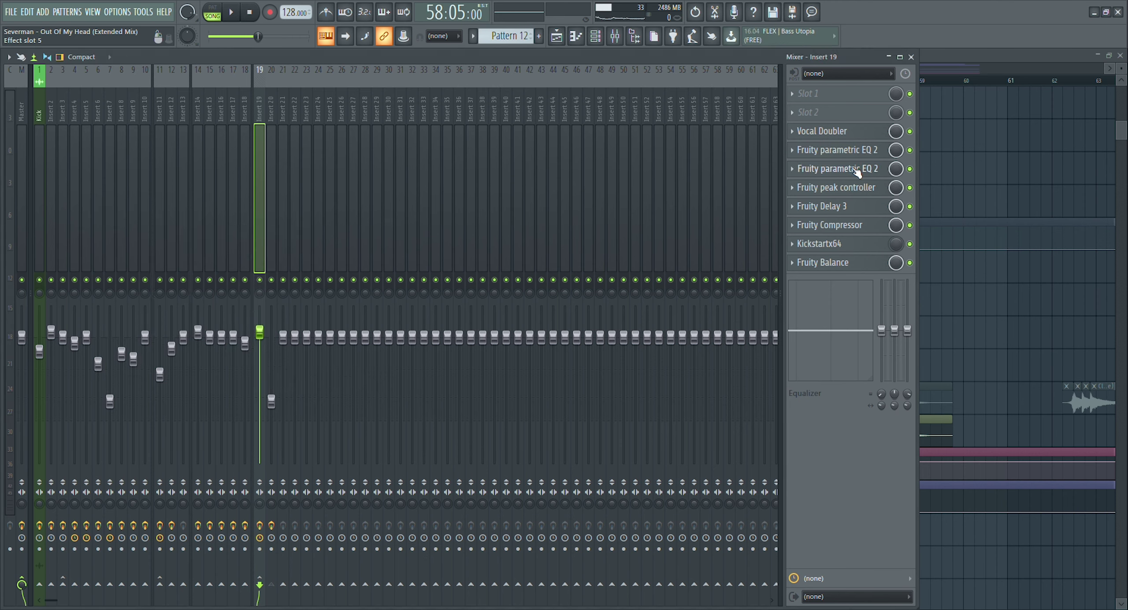
click(863, 168)
click(835, 188)
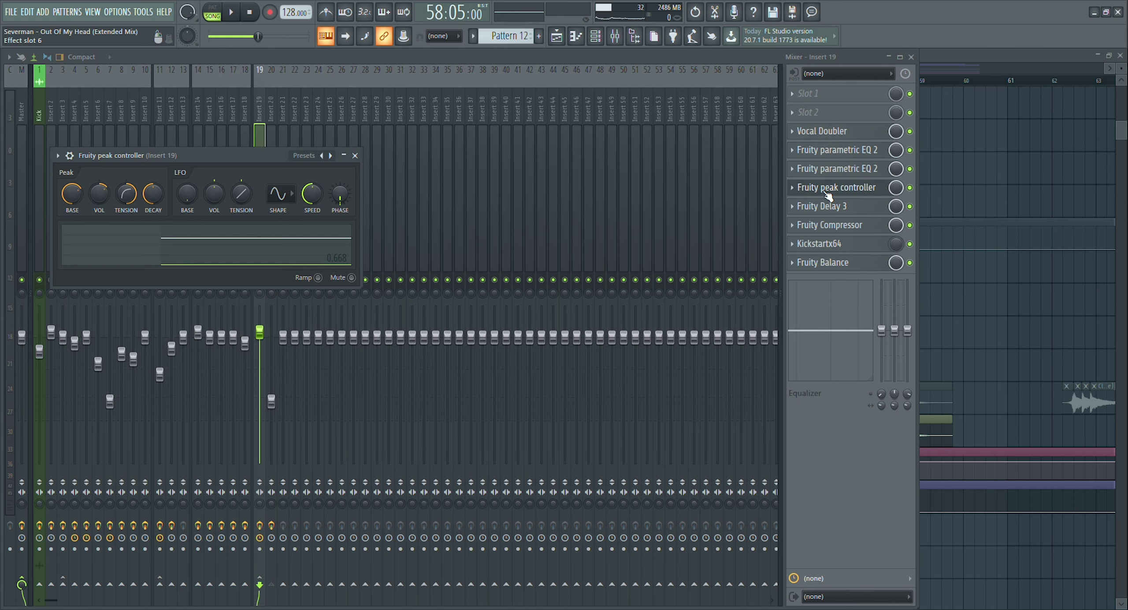
- Open Fruity Delay 3 on Insert 19 and play the vocal from 58:05 to examine how its output wet level responds
click(840, 208)
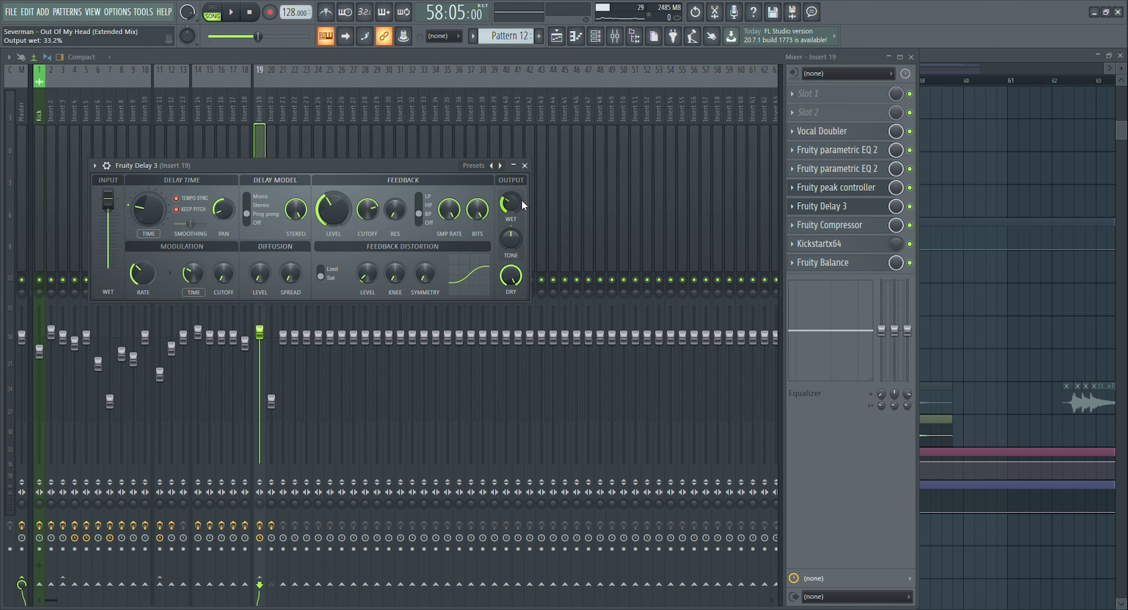
key(space)
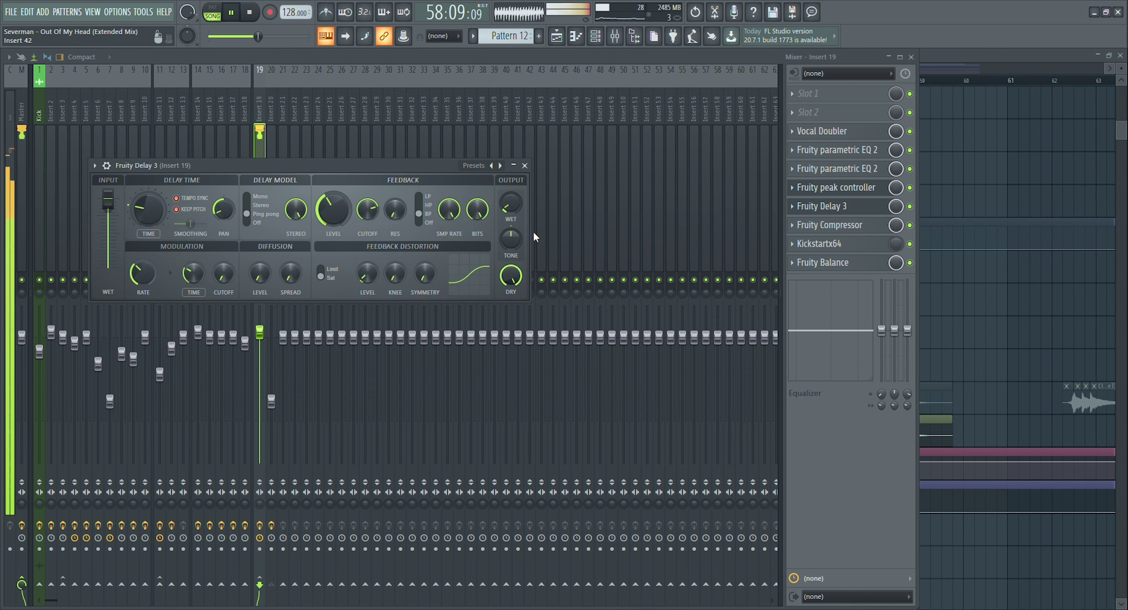
key(space)
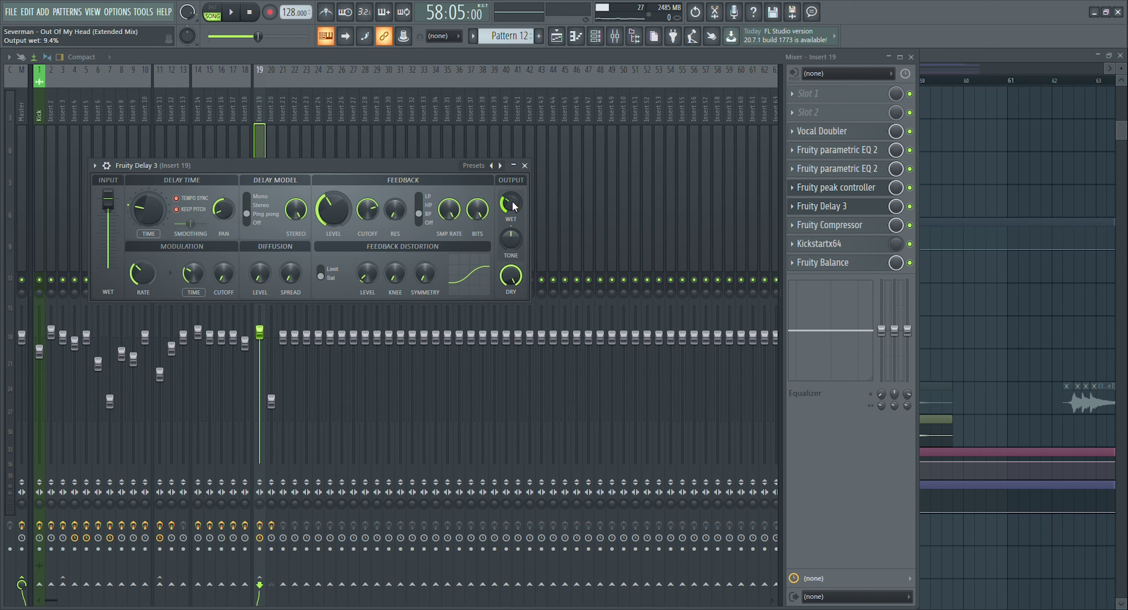
- Inspect the Fruity Compressor, Kickstartx64 and Fruity Balance effects on Insert 19
click(879, 225)
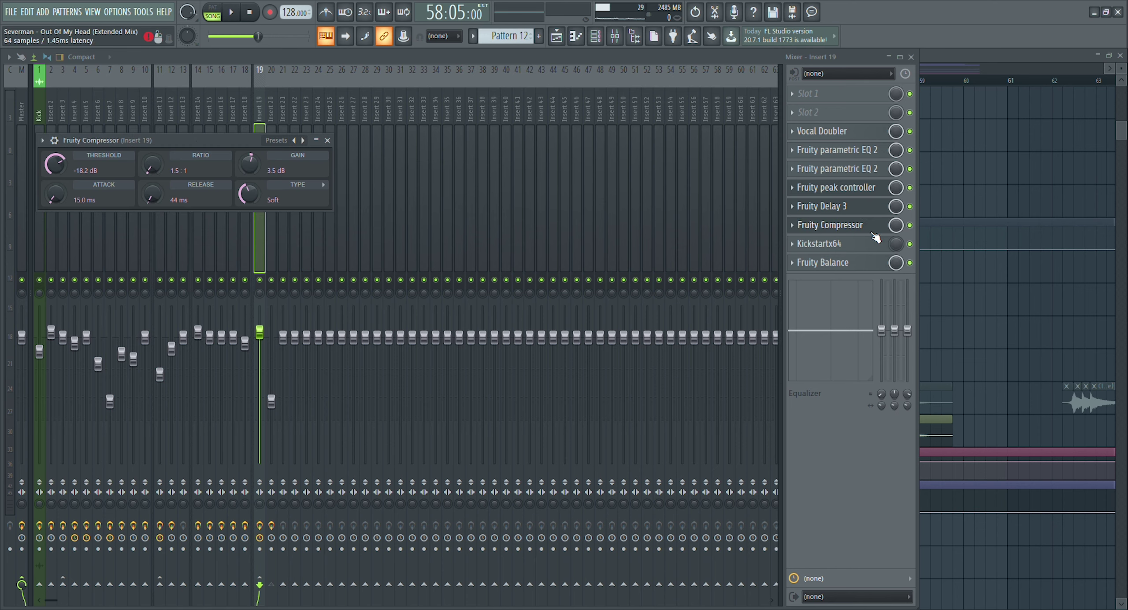
click(843, 243)
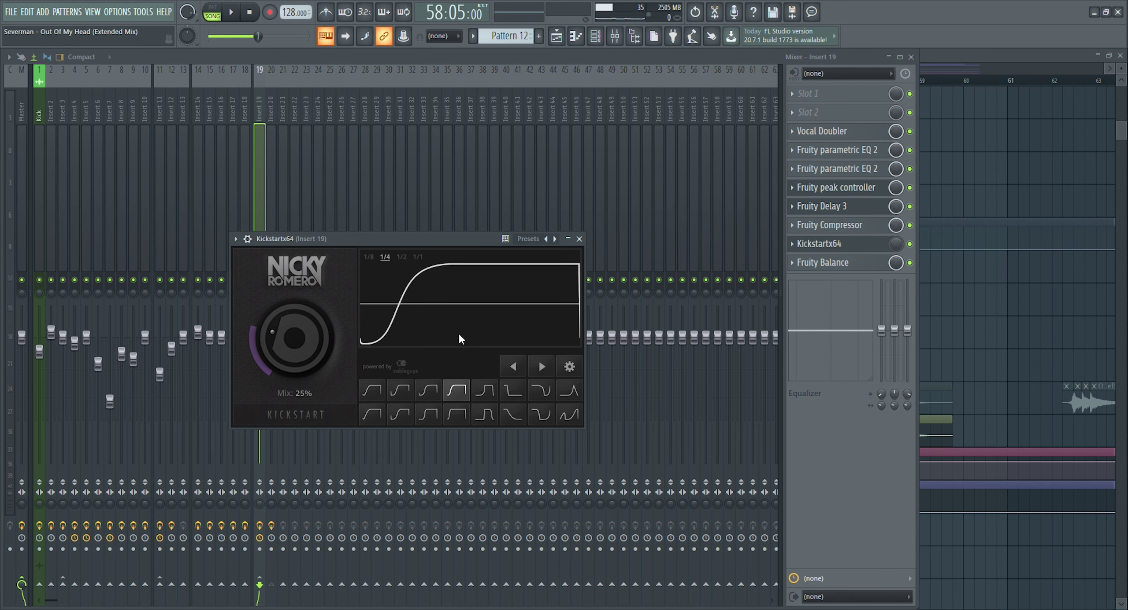
click(861, 261)
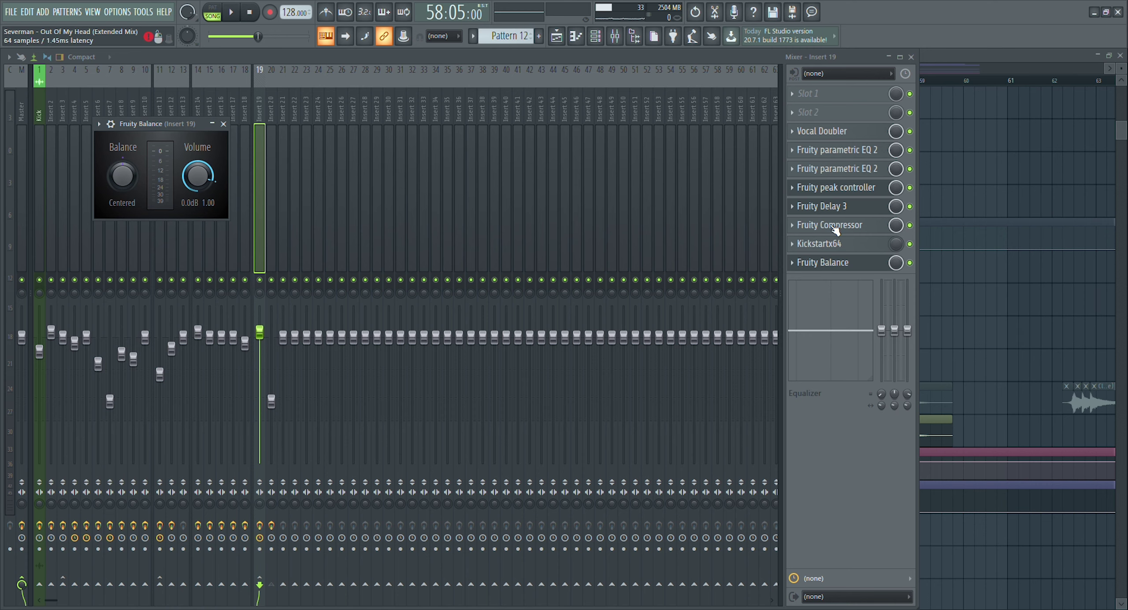
click(853, 262)
- Return to the playlist, move the playback position to 42:13, mute Track 45 and enable the Track 44 vocal duplicates
key(F5)
click(203, 81)
click(121, 425)
click(116, 409)
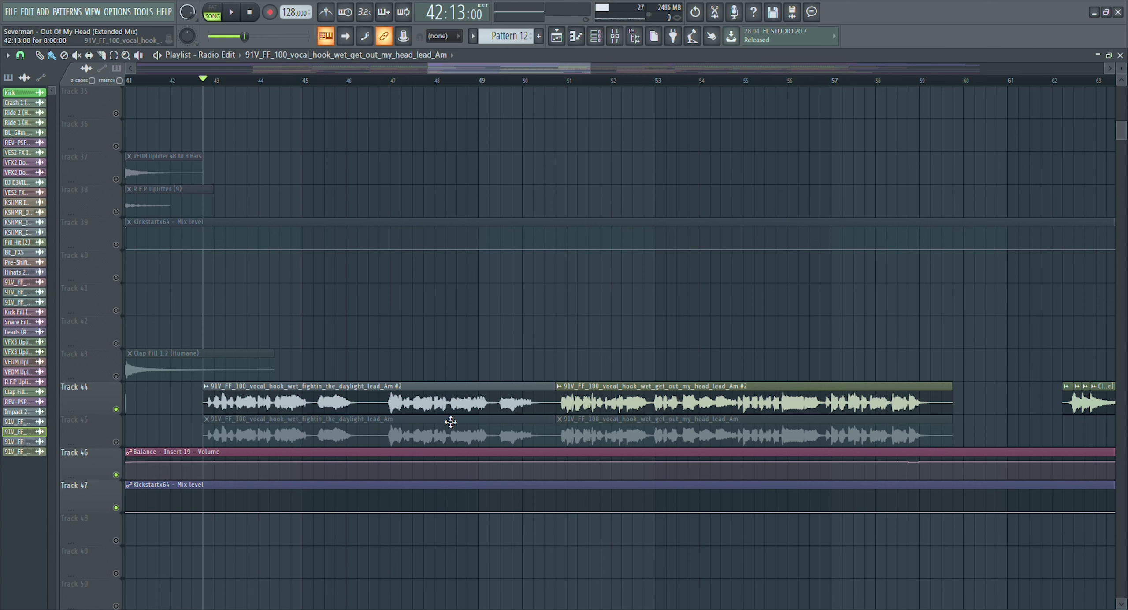
- Play the vocal from 42:13 while toggling Tracks 44 and 45 to compare the duplicates alone and together
key(space)
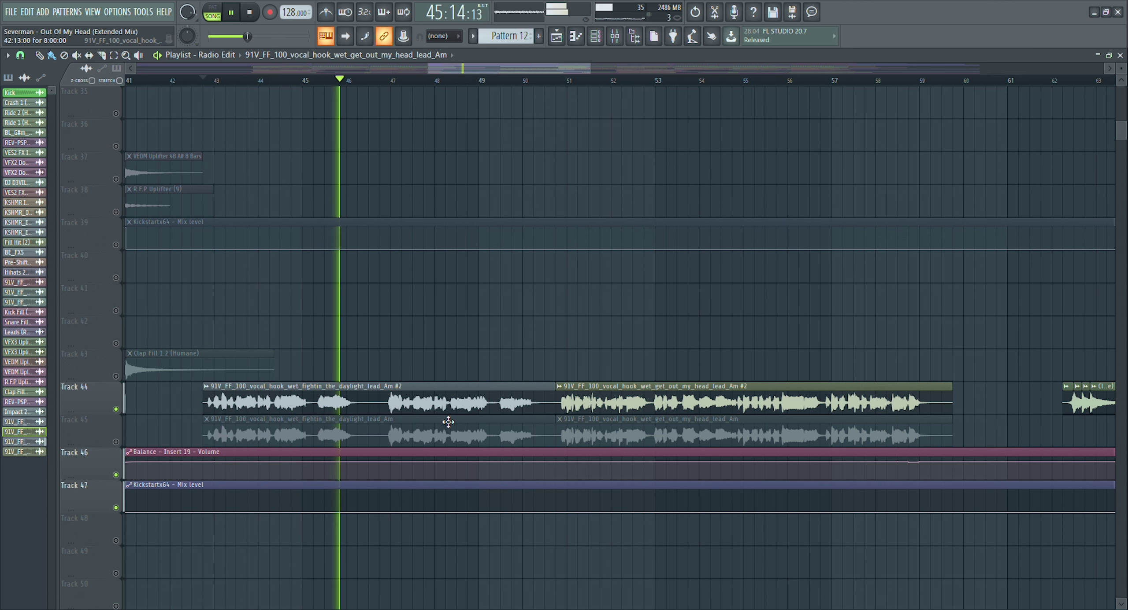
click(116, 443)
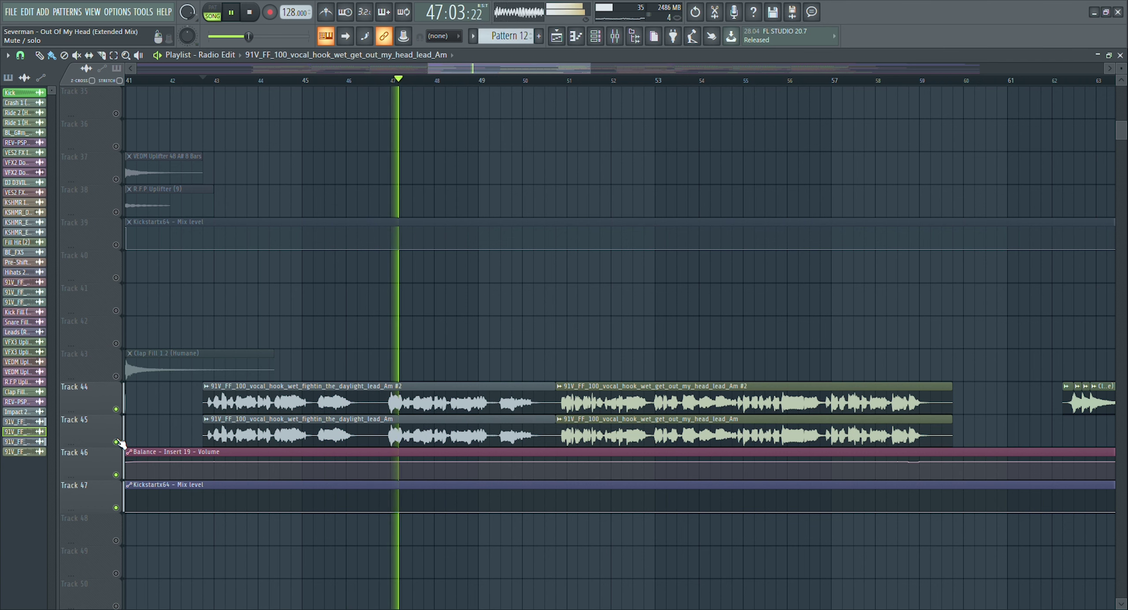
click(116, 409)
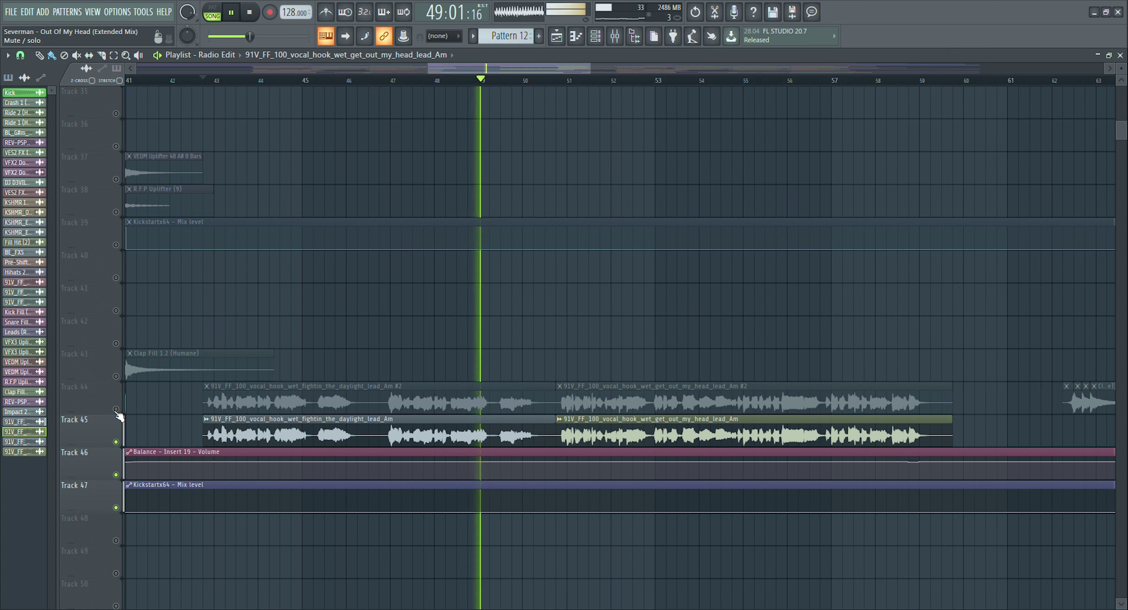
click(116, 410)
key(space)
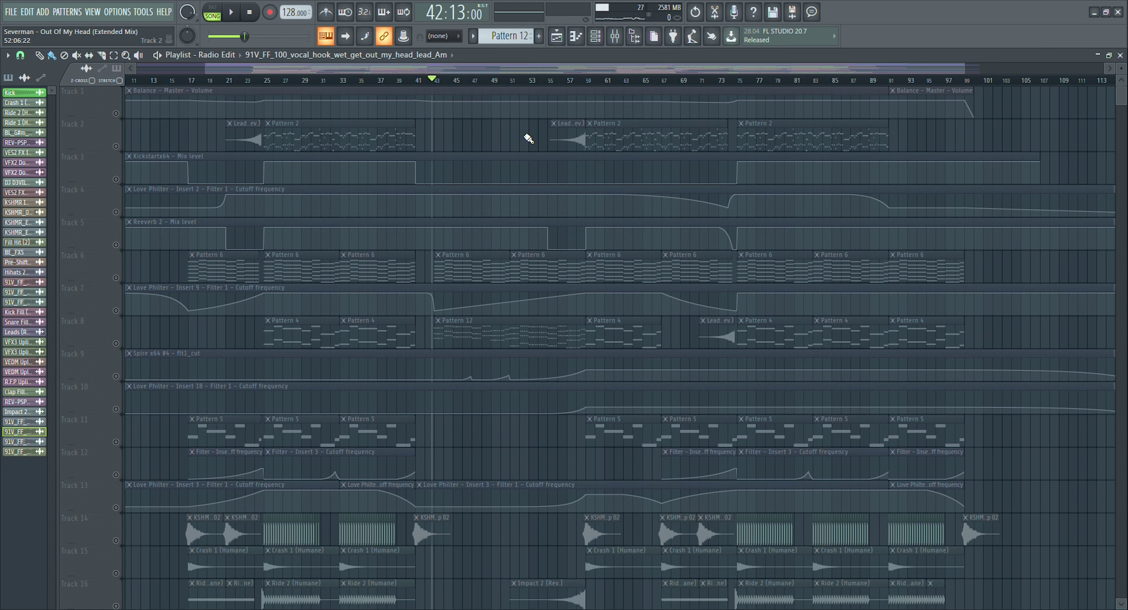
- Move the playback position to 58:09, re-enable all playlist tracks and play the full mix
scroll(586, 84, up, 3)
click(575, 81)
right_click(116, 146)
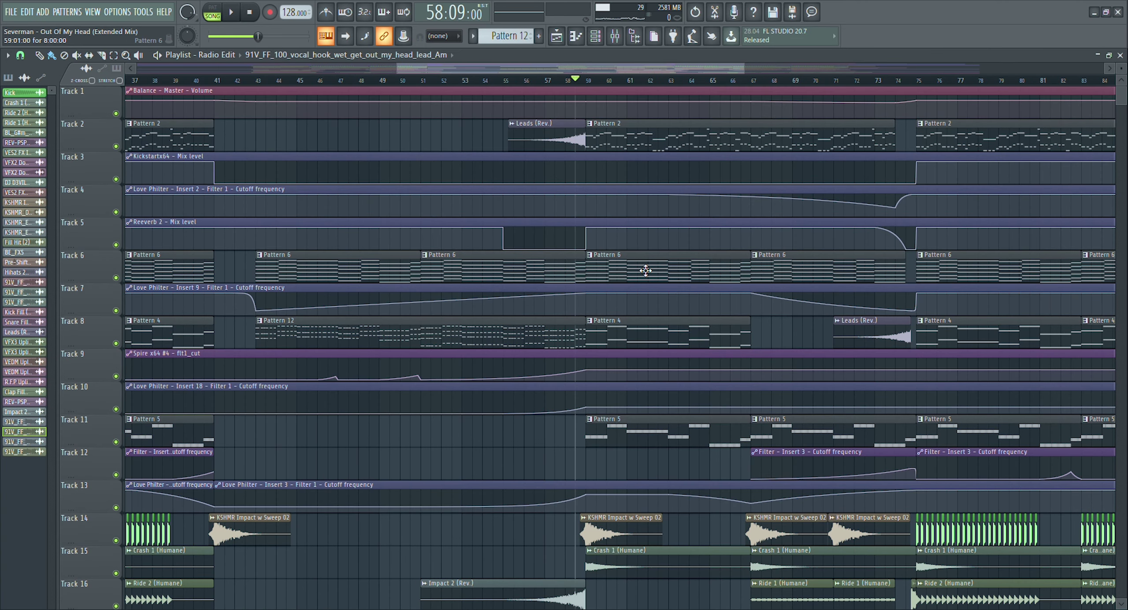
key(space)
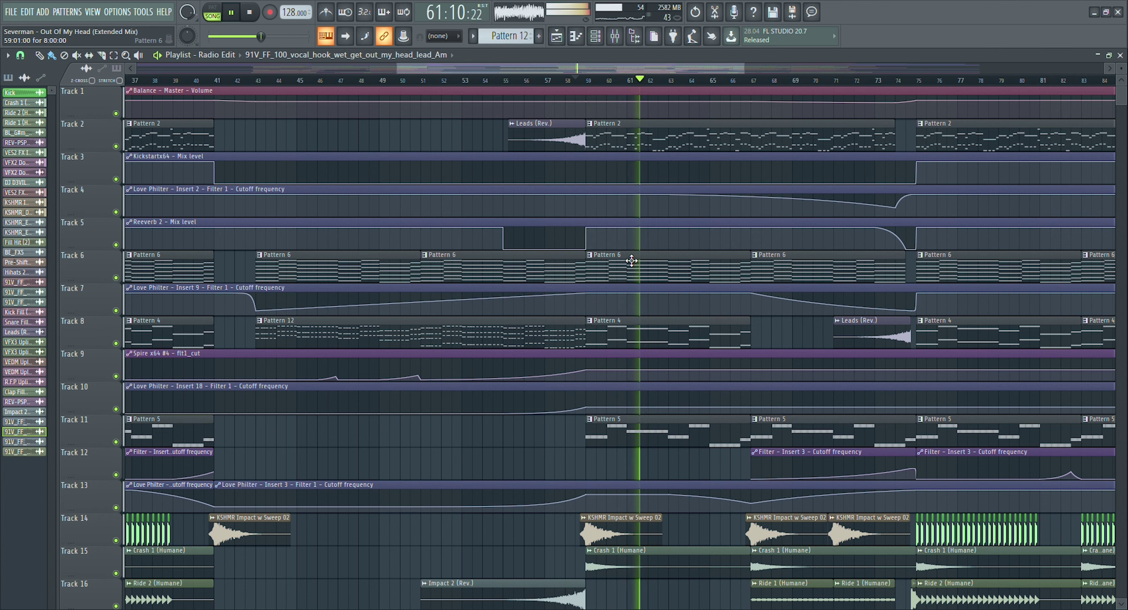
drag(625, 64, 707, 80)
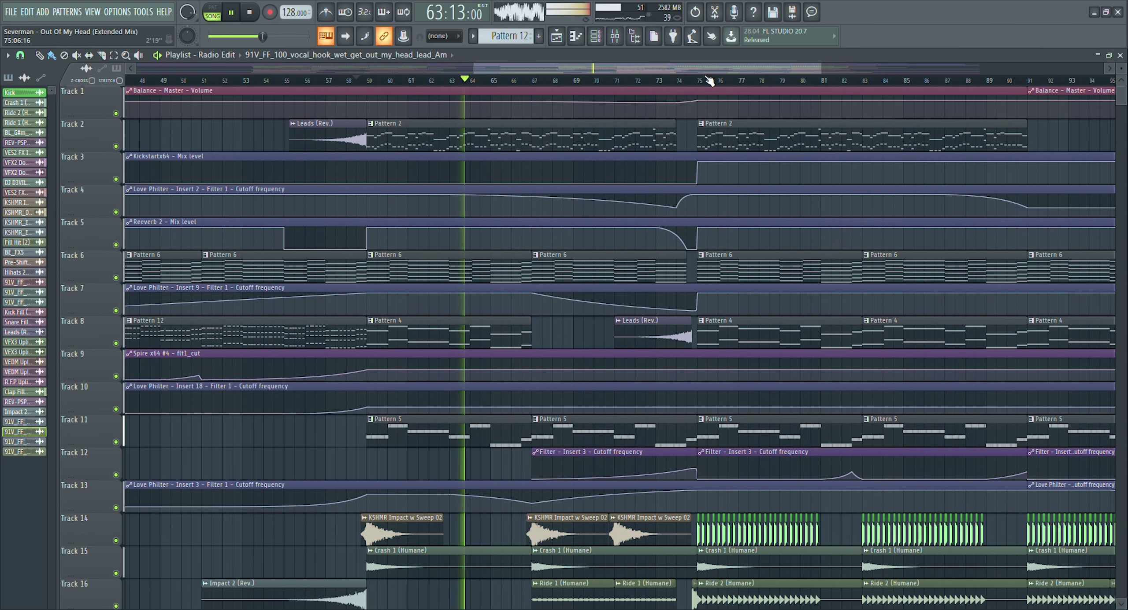
drag(672, 68, 683, 67)
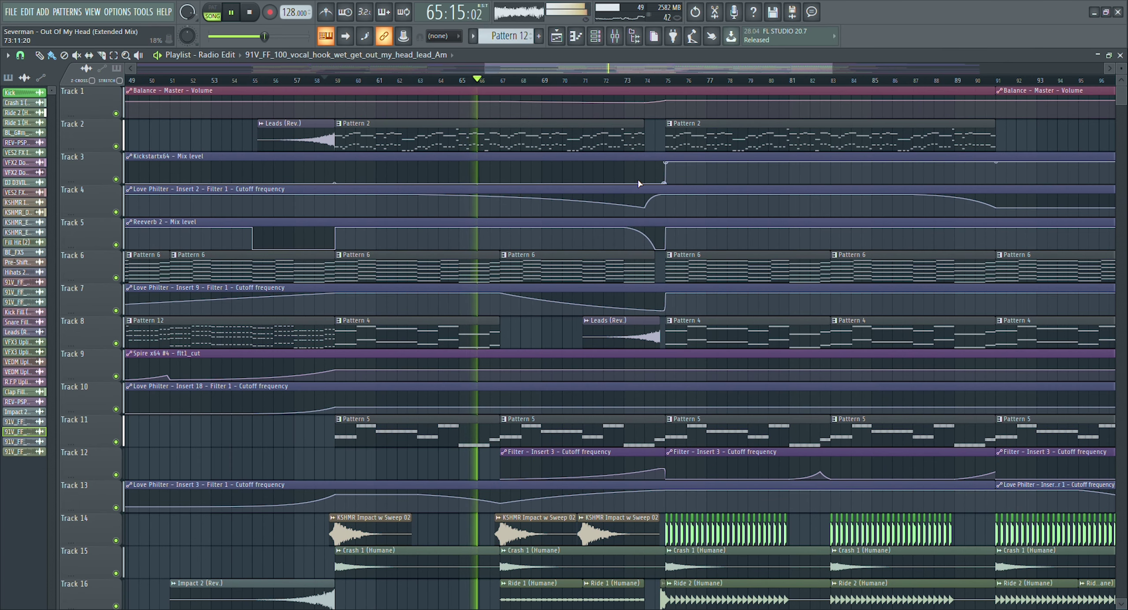
- Isolate Track 2 with its automation on Tracks 3, 4 and 5, and play it from 58:09
key(space)
right_click(116, 146)
click(116, 180)
click(116, 212)
click(116, 245)
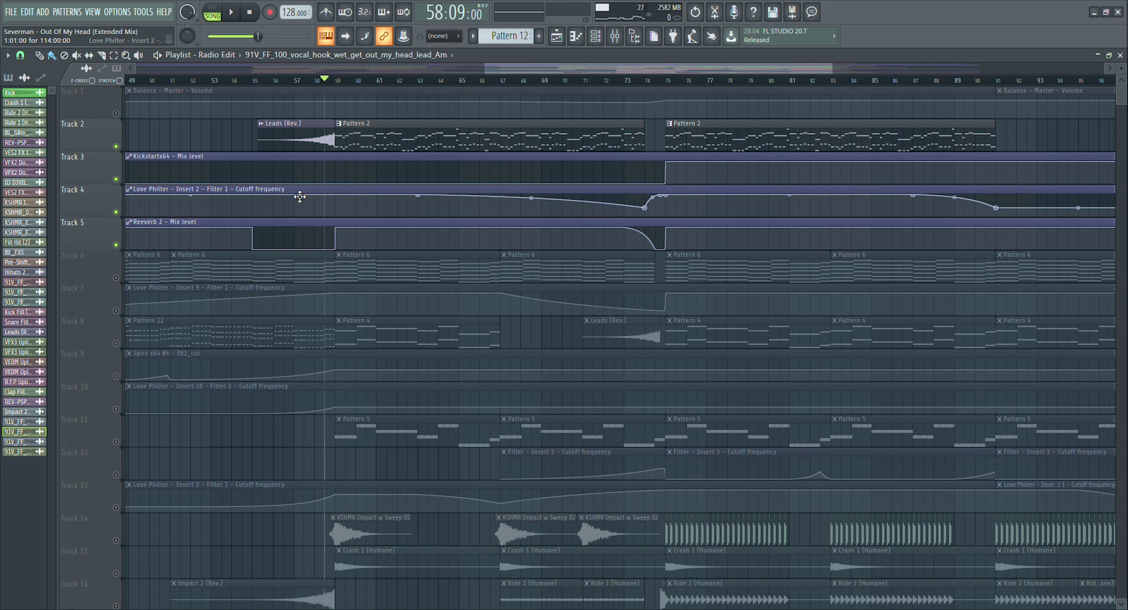
key(space)
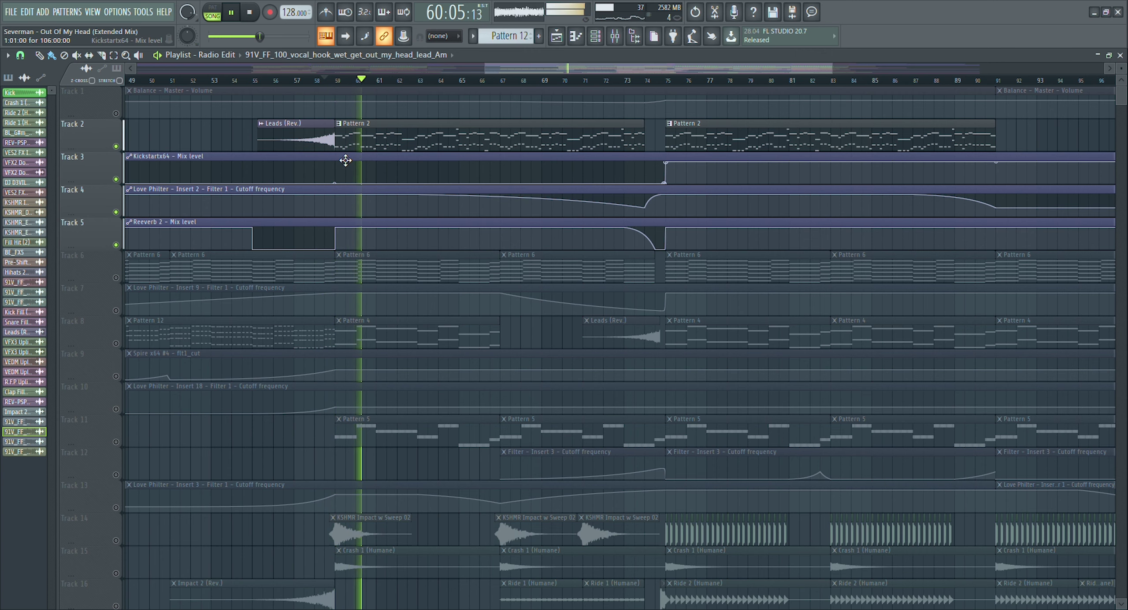
key(space)
- Inspect the sample settings and waveform of the Leads (Rev.) clip on Track 2, and close its window
scroll(338, 149, up, 3)
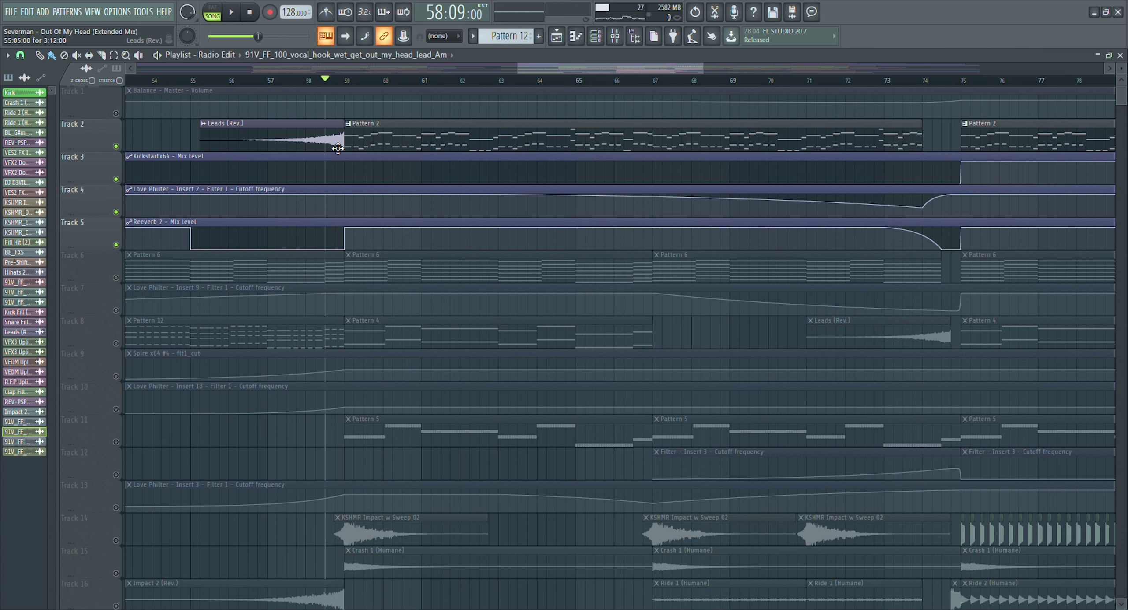
double_click(338, 149)
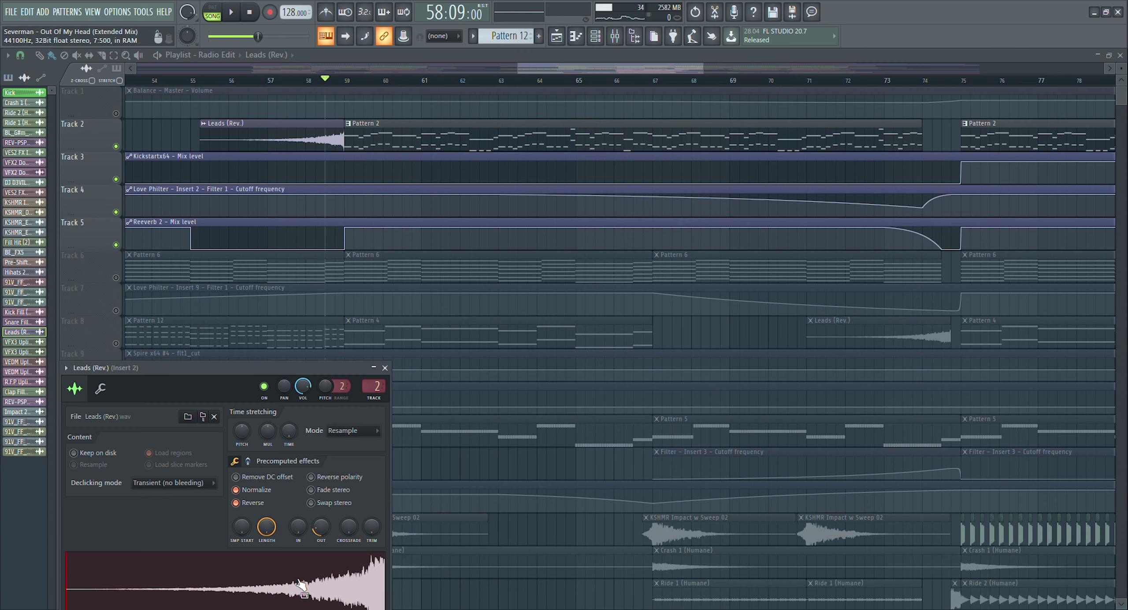
drag(207, 369, 242, 278)
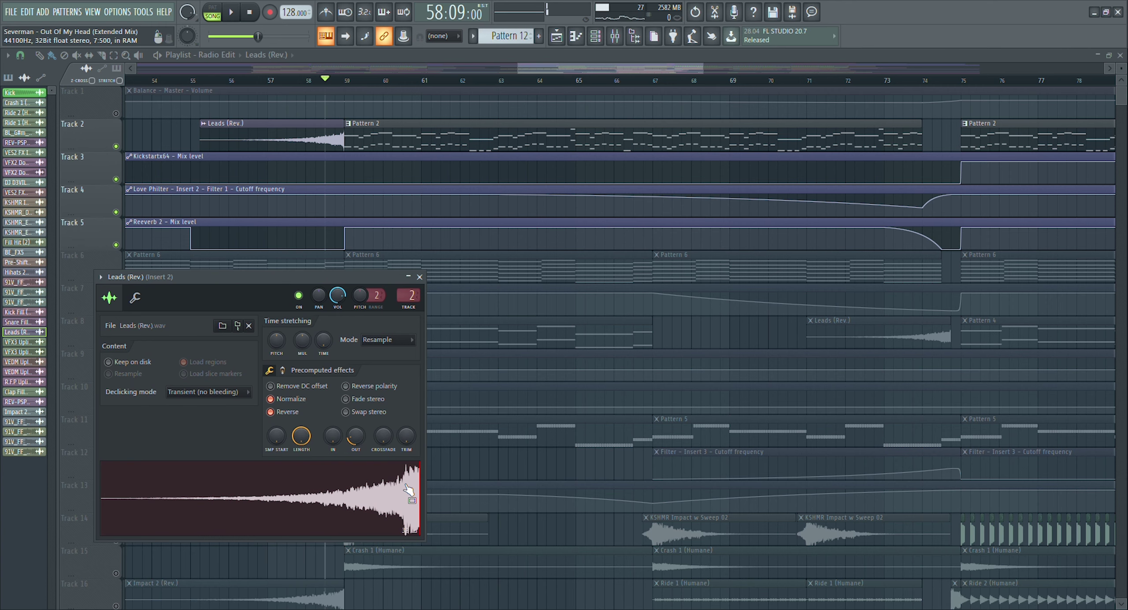
click(420, 277)
key(space)
key(space)
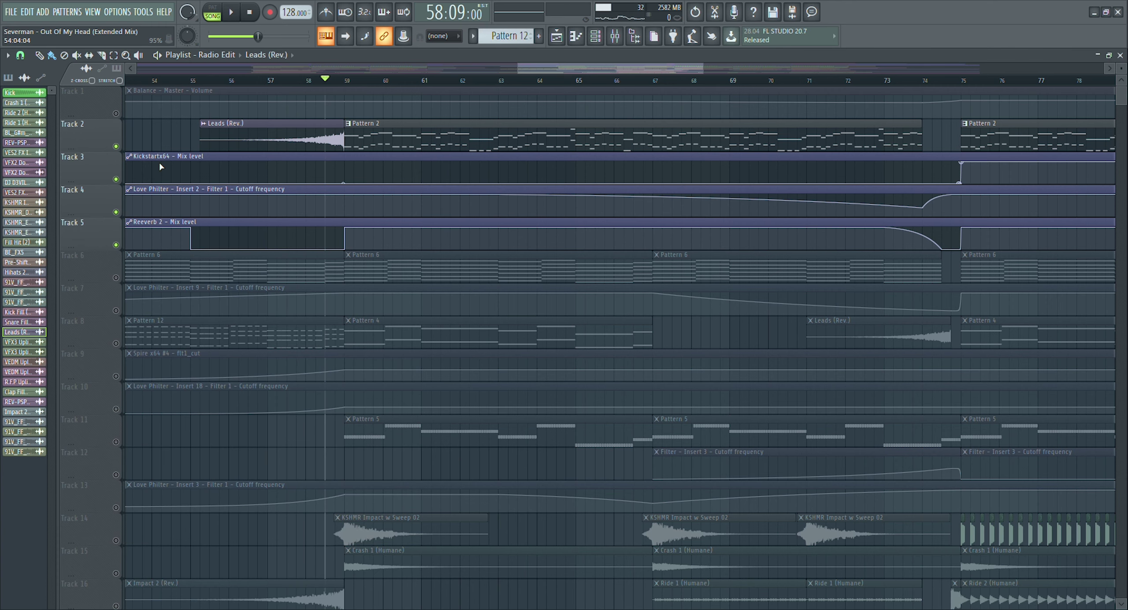
- Toggle Track 2's solo for a brief playback check and re-enable all playlist tracks
right_click(118, 150)
key(space)
key(space)
right_click(117, 150)
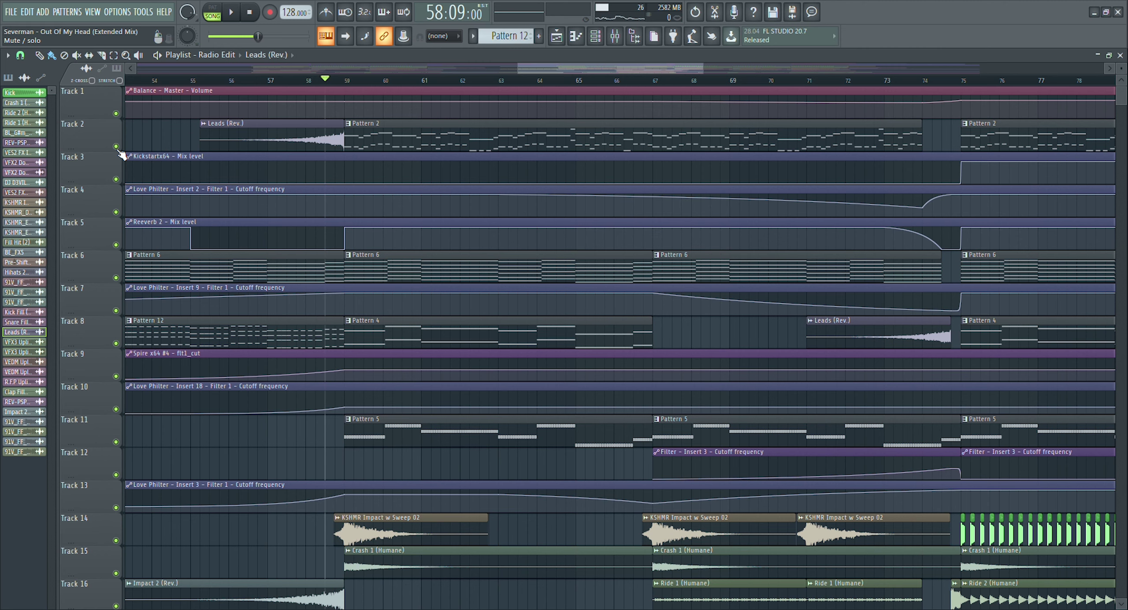
- Isolate Pattern 6 on Track 6 with its Track 7 cutoff automation and play it from 59:01
right_click(117, 308)
click(116, 278)
click(346, 79)
scroll(355, 82, down, 3)
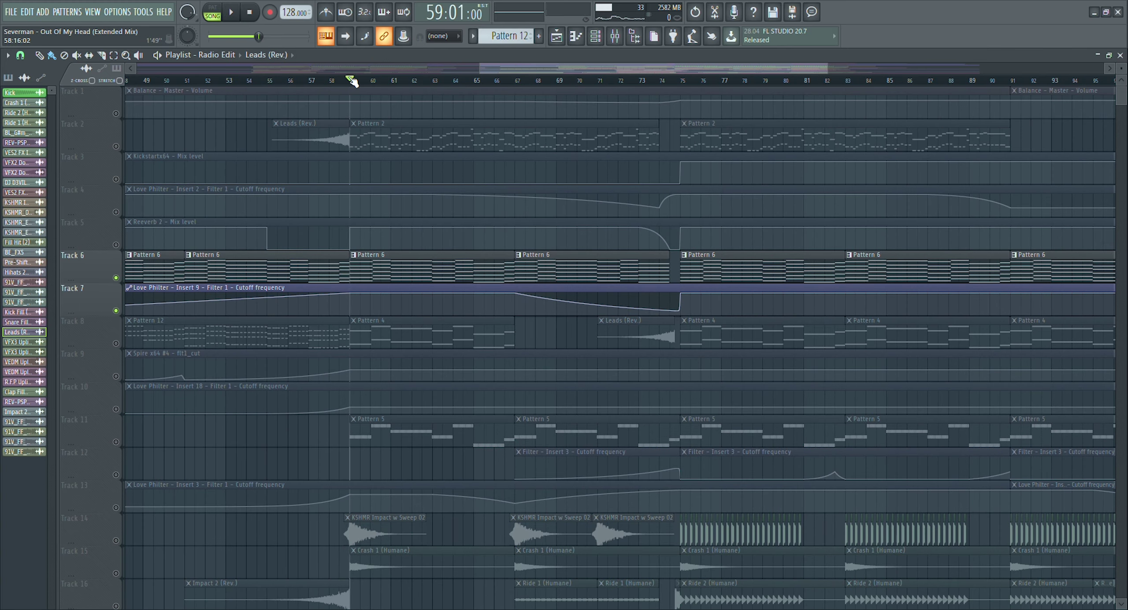
scroll(350, 79, down, 4)
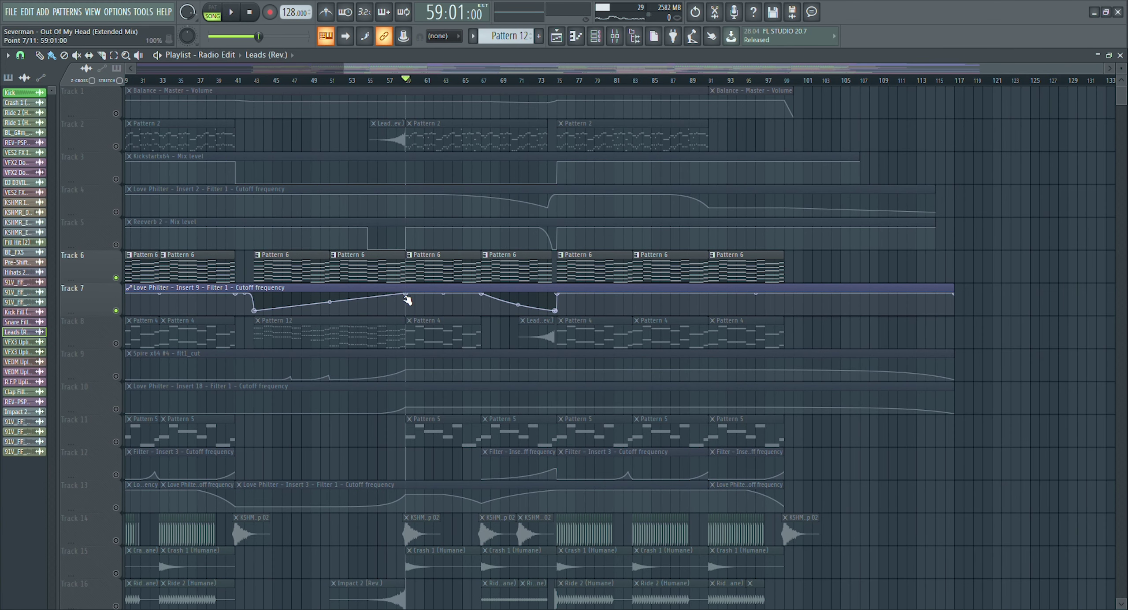
key(space)
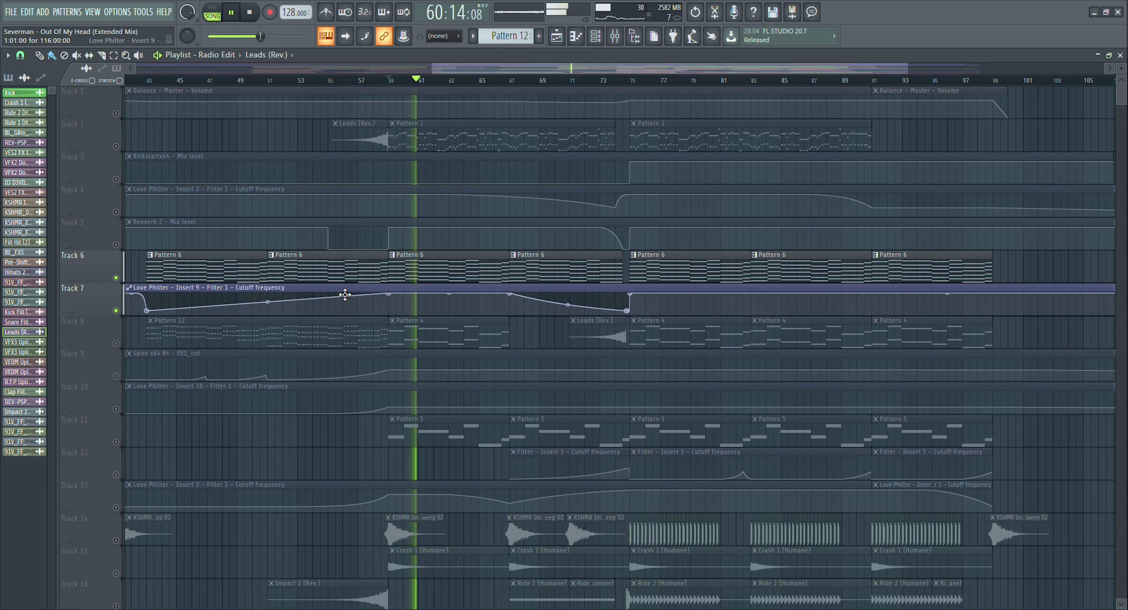
key(space)
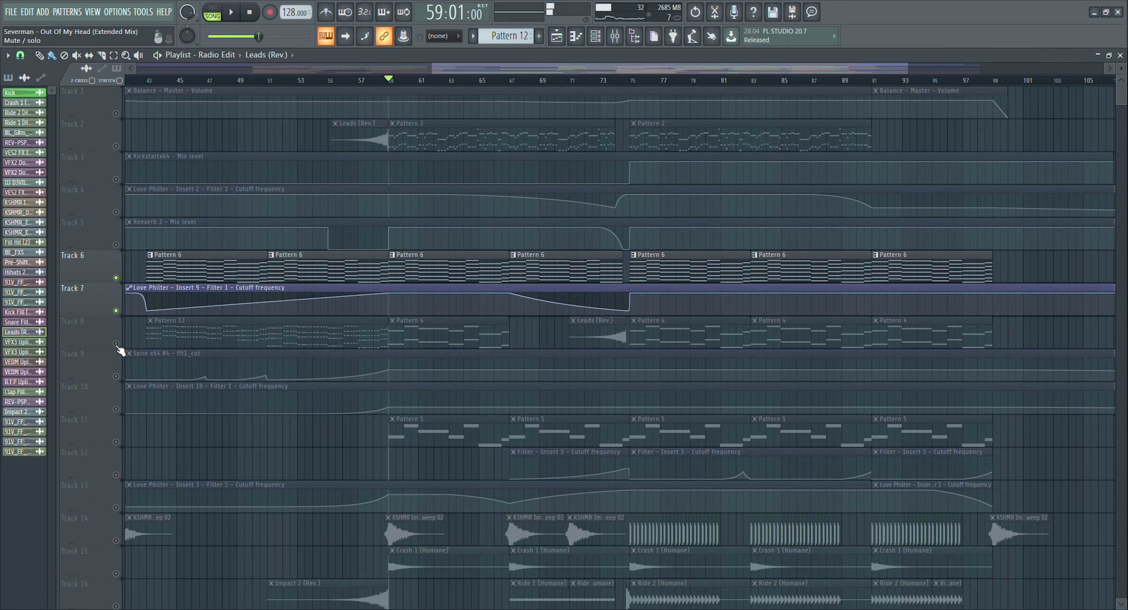
- Isolate Patterns 4 and 5 with their automation on Tracks 8 to 13 and play them from 59:01
right_click(116, 343)
click(116, 377)
click(115, 410)
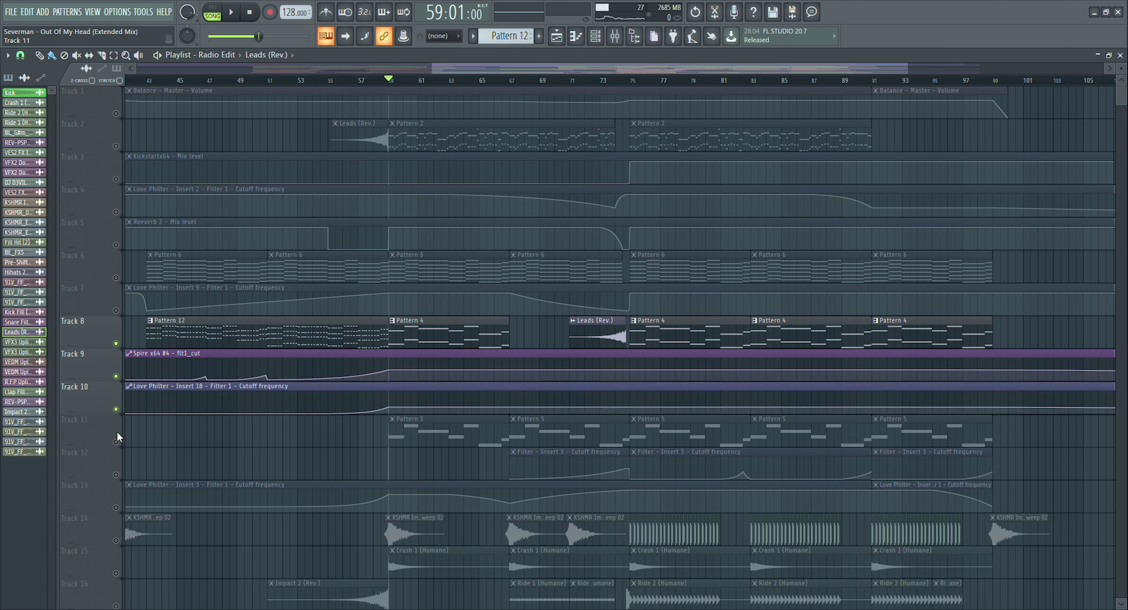
click(115, 442)
click(116, 475)
click(116, 508)
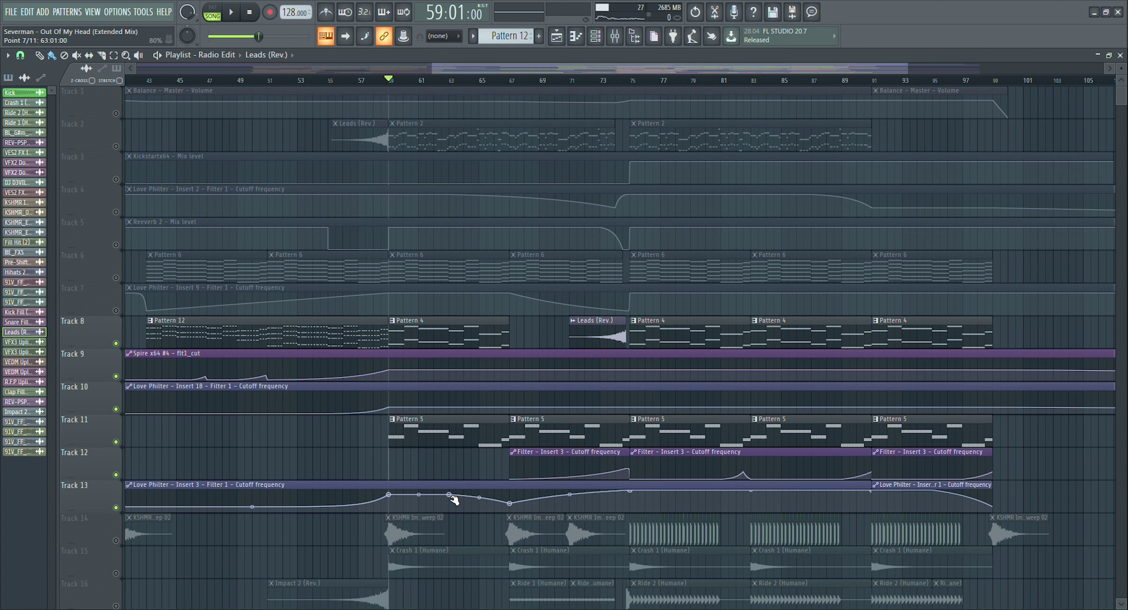
key(space)
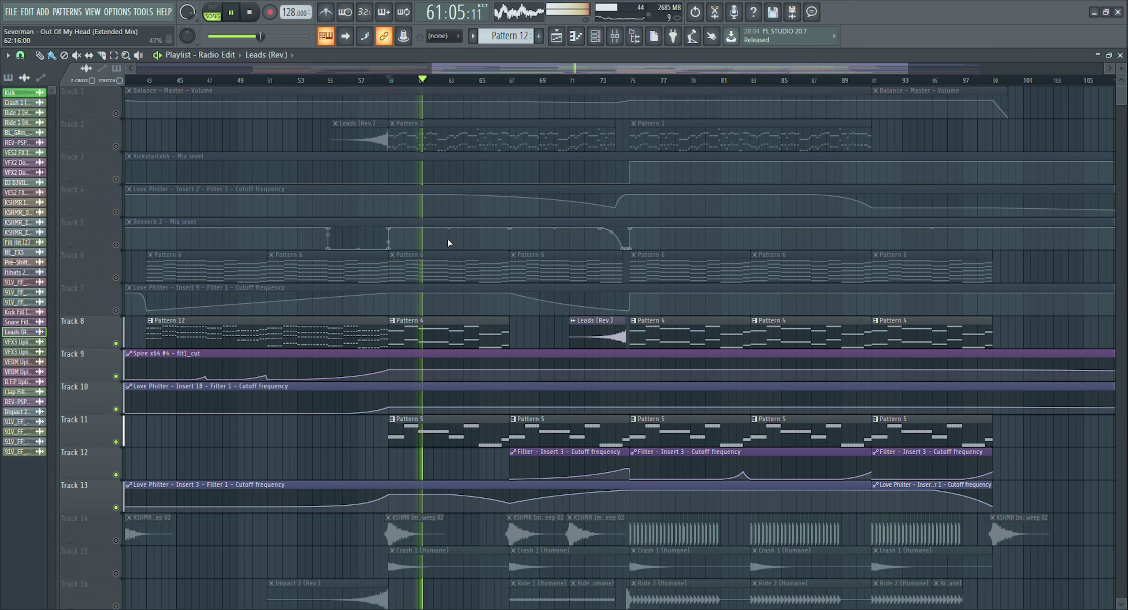
- Add the lead and its automation on Tracks 2 to 5 during playback, and stop after listening
click(116, 146)
click(116, 180)
click(116, 211)
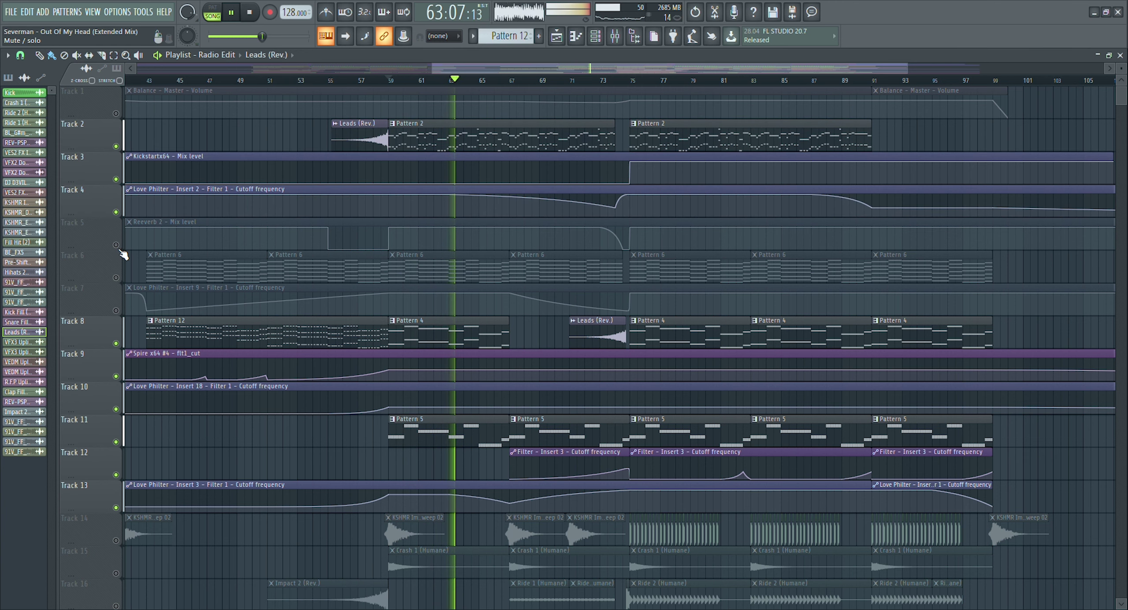
click(116, 246)
key(space)
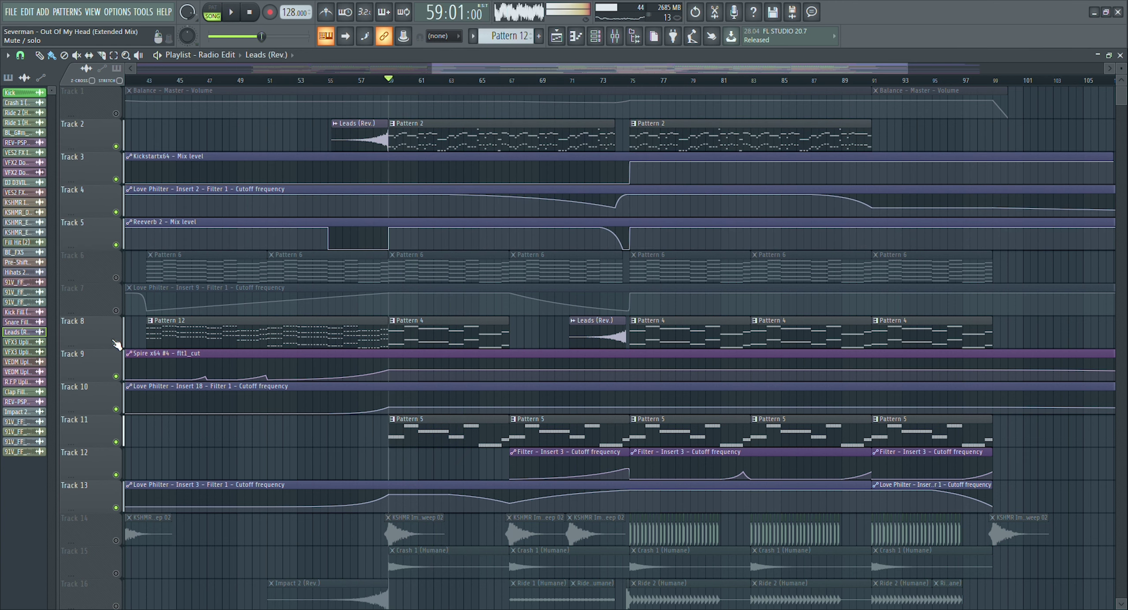
- Isolate Tracks 8 to 13 again to examine Patterns 4 and 5 and their automation curves
right_click(116, 344)
click(115, 409)
click(116, 442)
click(116, 376)
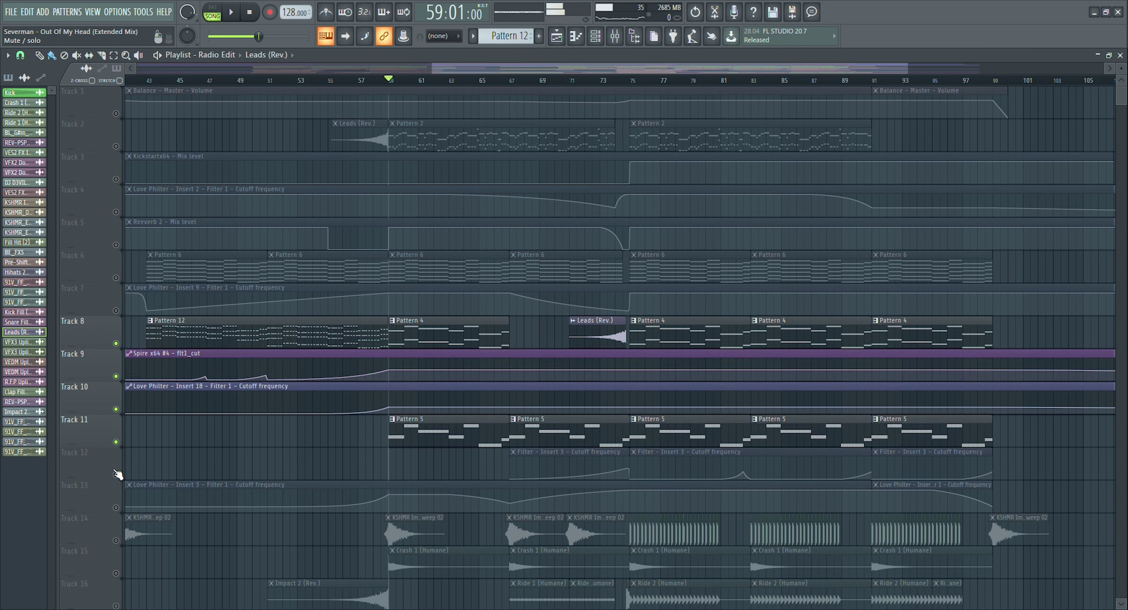
click(116, 475)
click(116, 508)
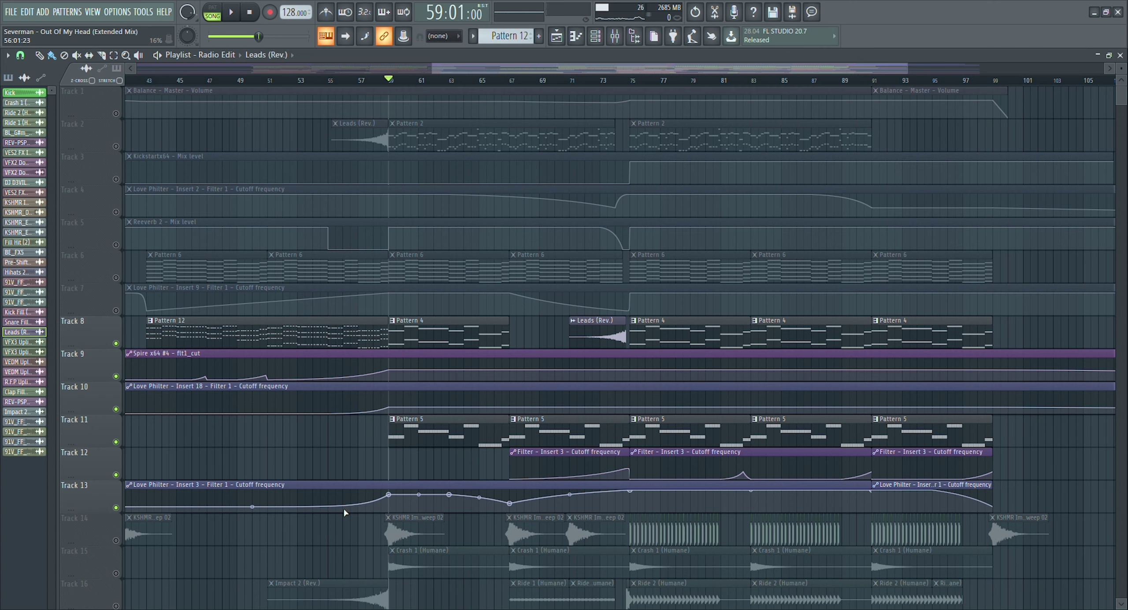
- Isolate the impacts, crashes and rides on Tracks 14, 15 and 16, and play them from just before bar 59
scroll(345, 512, down, 5)
click(116, 211)
click(116, 245)
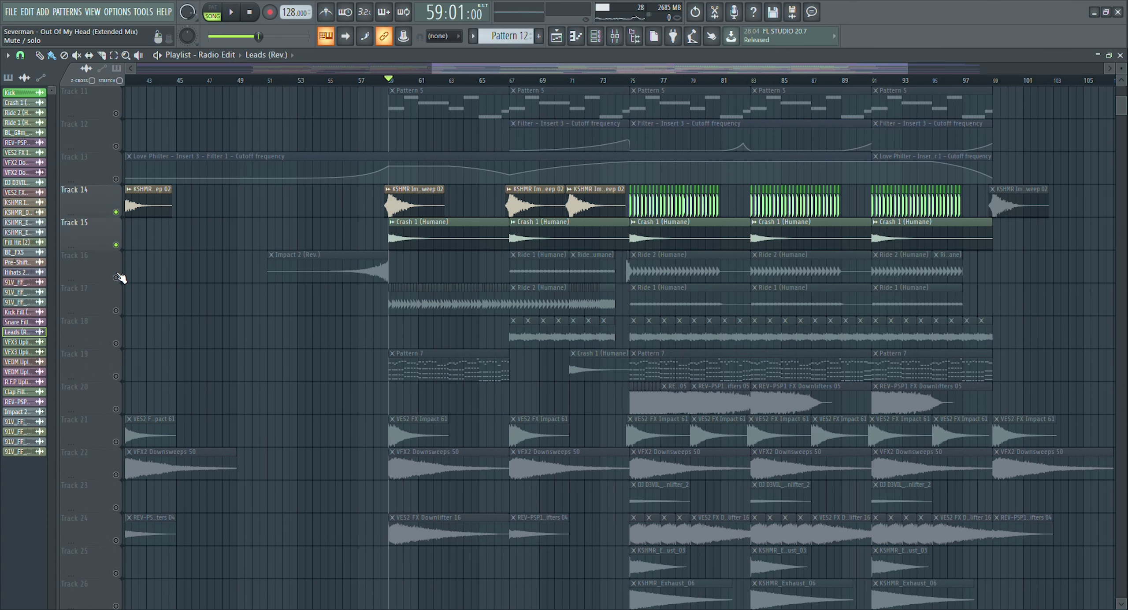
click(116, 278)
click(378, 81)
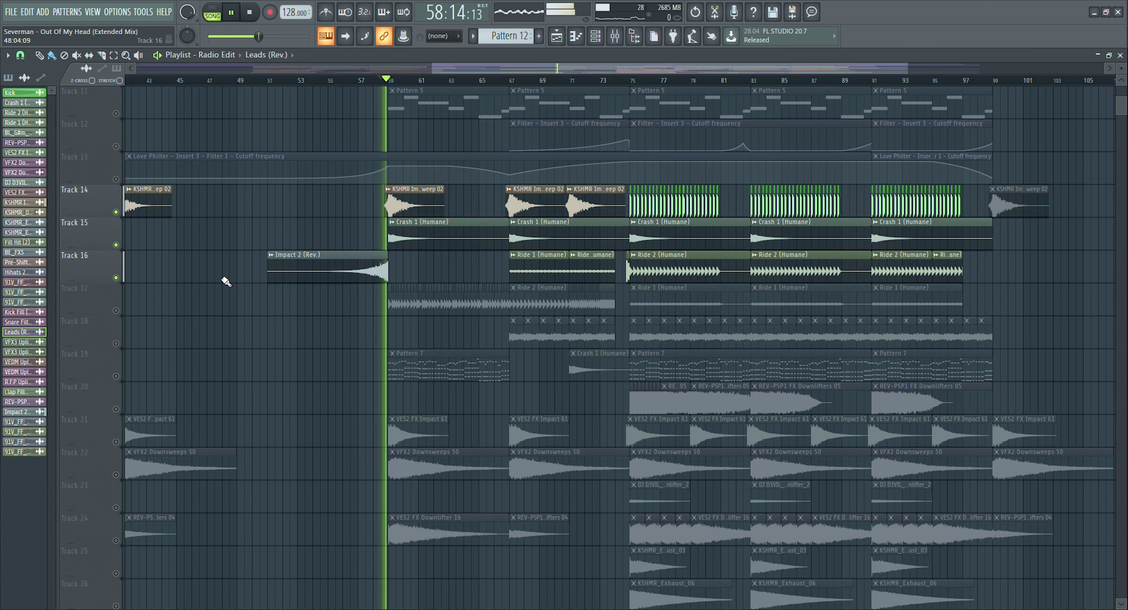
- Add Track 17, the effects on Tracks 21 to 24, and Tracks 27 and 28 during playback
click(115, 311)
click(116, 442)
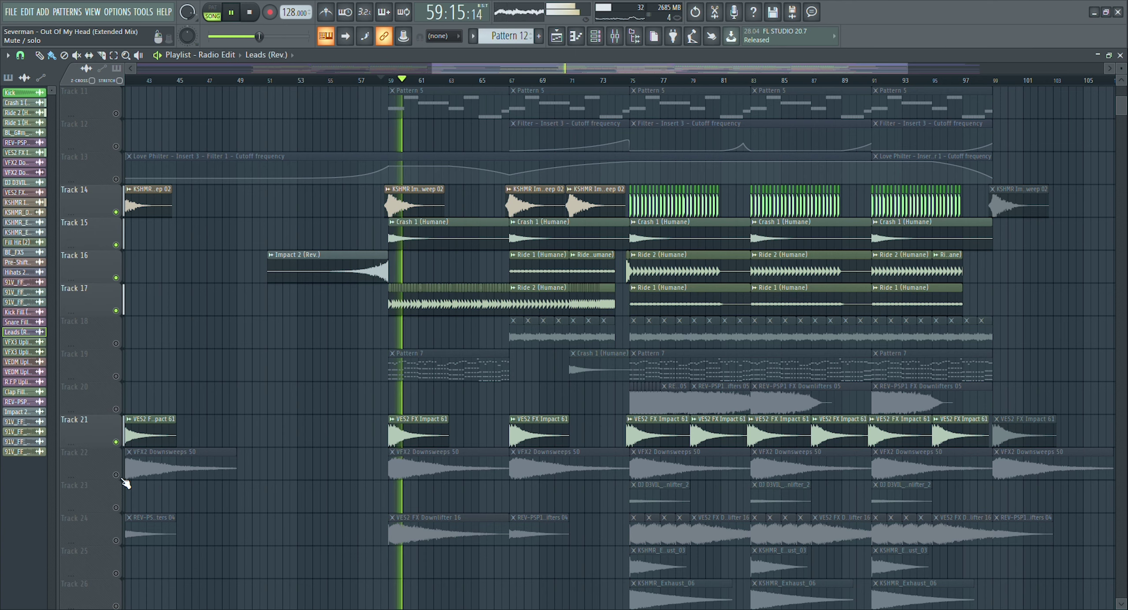
click(116, 475)
click(116, 508)
click(116, 541)
scroll(241, 446, down, 4)
scroll(241, 446, down, 1)
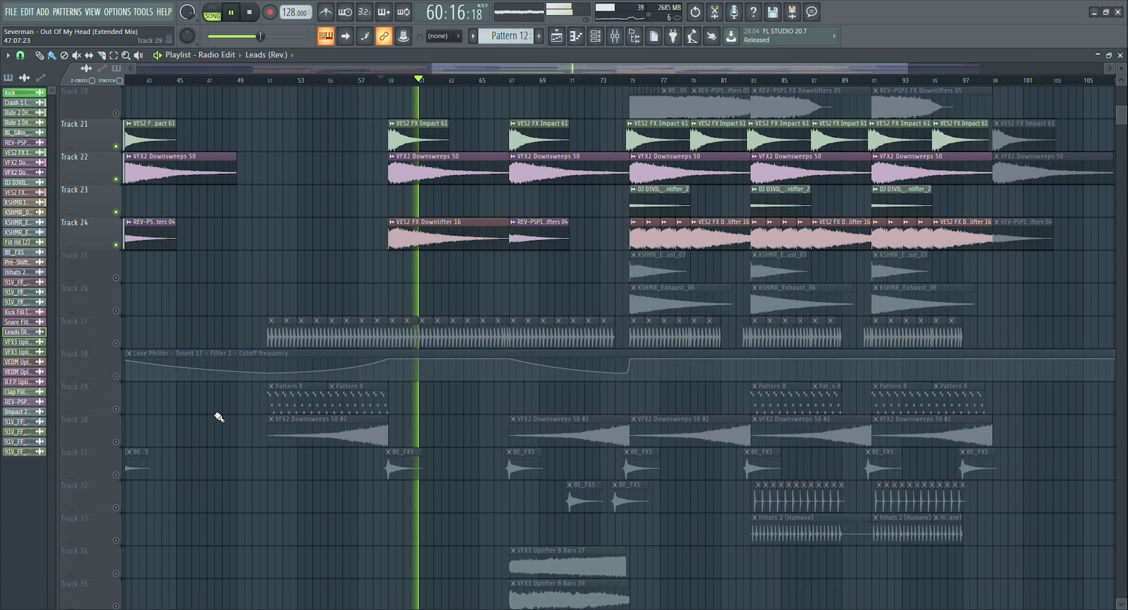
click(115, 344)
click(116, 376)
- Isolate Track 44 and play its clap fills from bar 62
scroll(191, 390, down, 7)
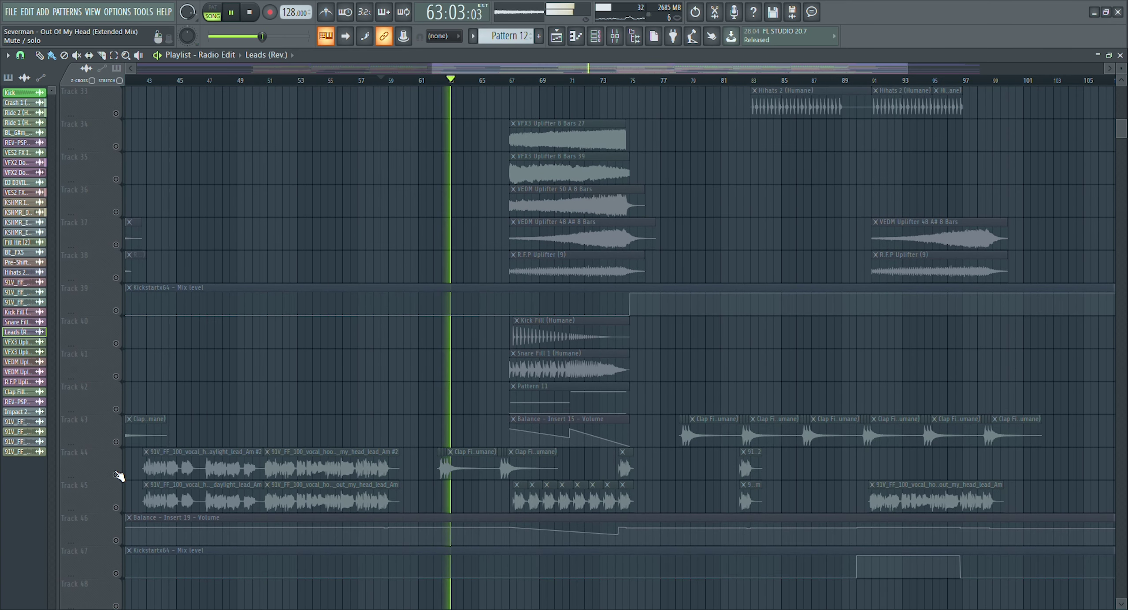
click(116, 475)
click(440, 81)
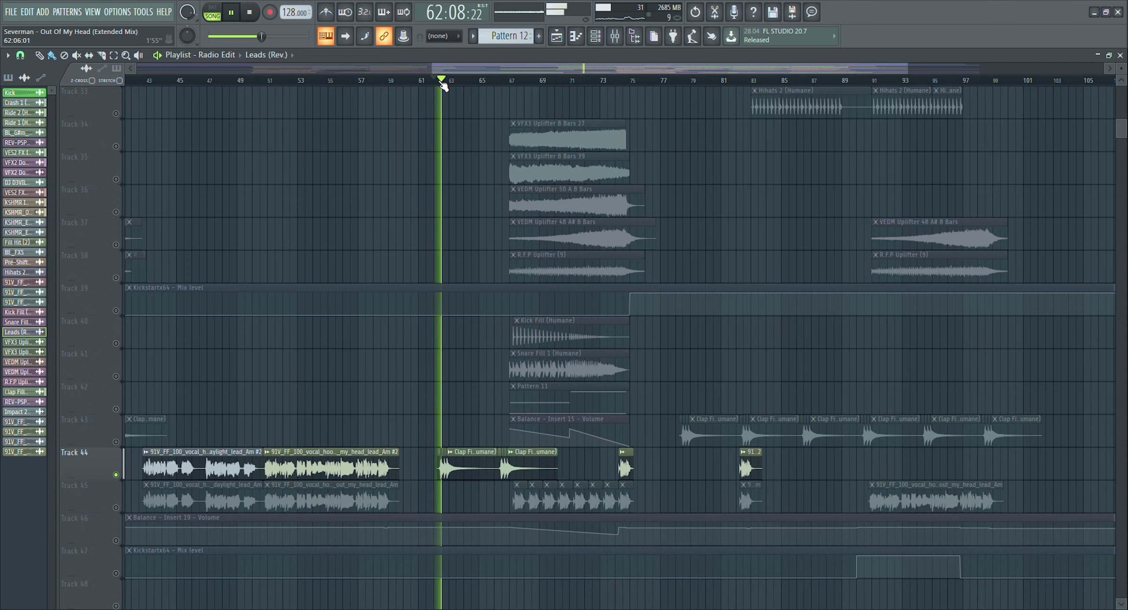
- Isolate Track 19, play it from 59:01 and select its Pattern 7 clip
scroll(452, 234, up, 7)
scroll(453, 233, up, 3)
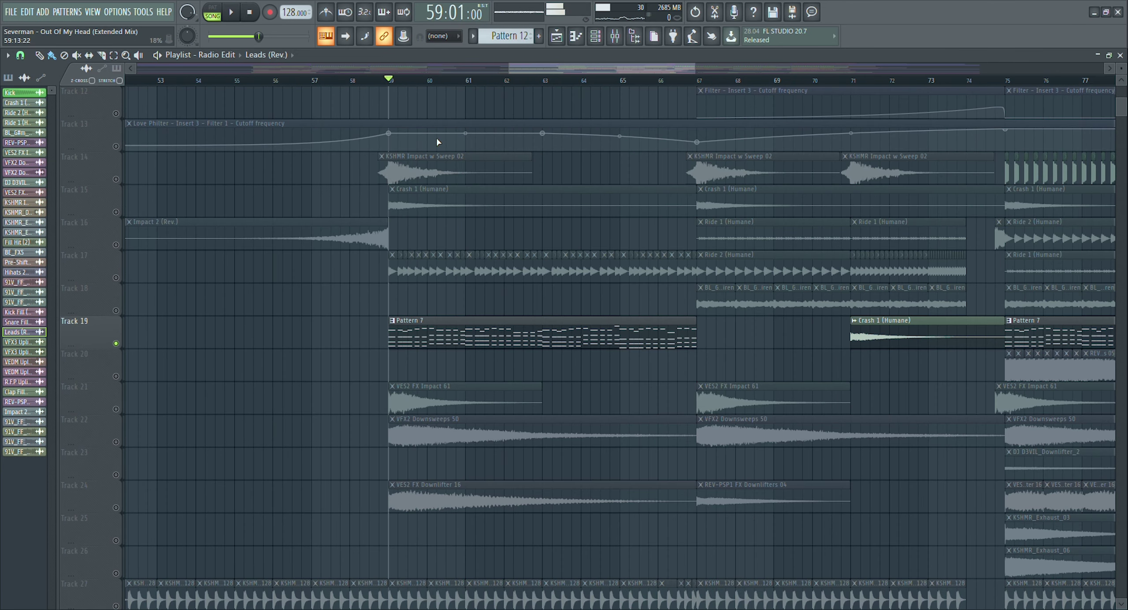
click(561, 339)
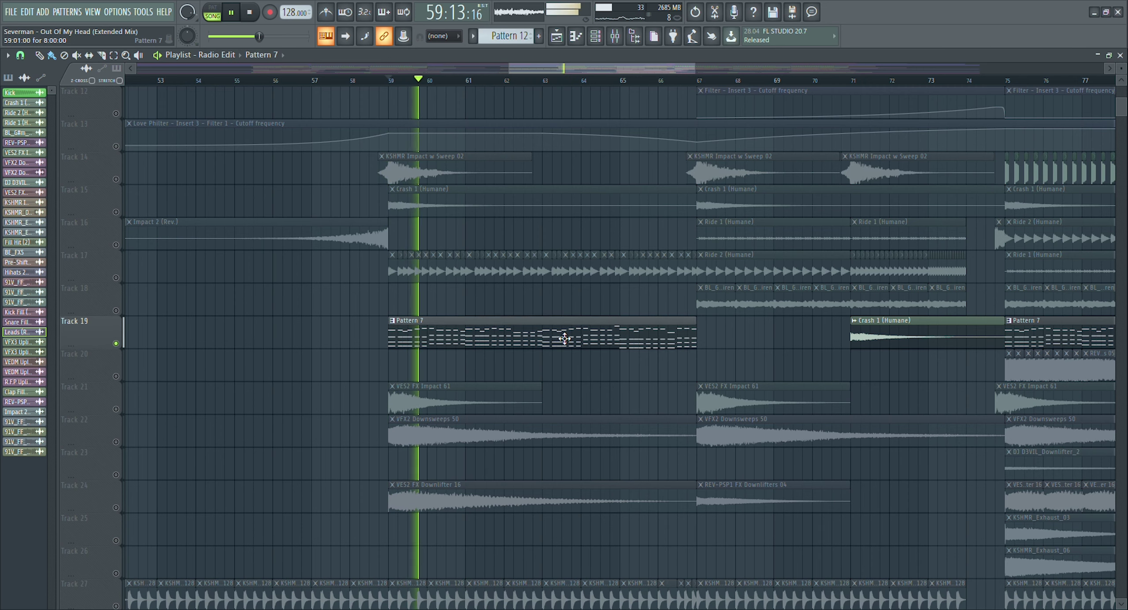
drag(593, 70, 609, 68)
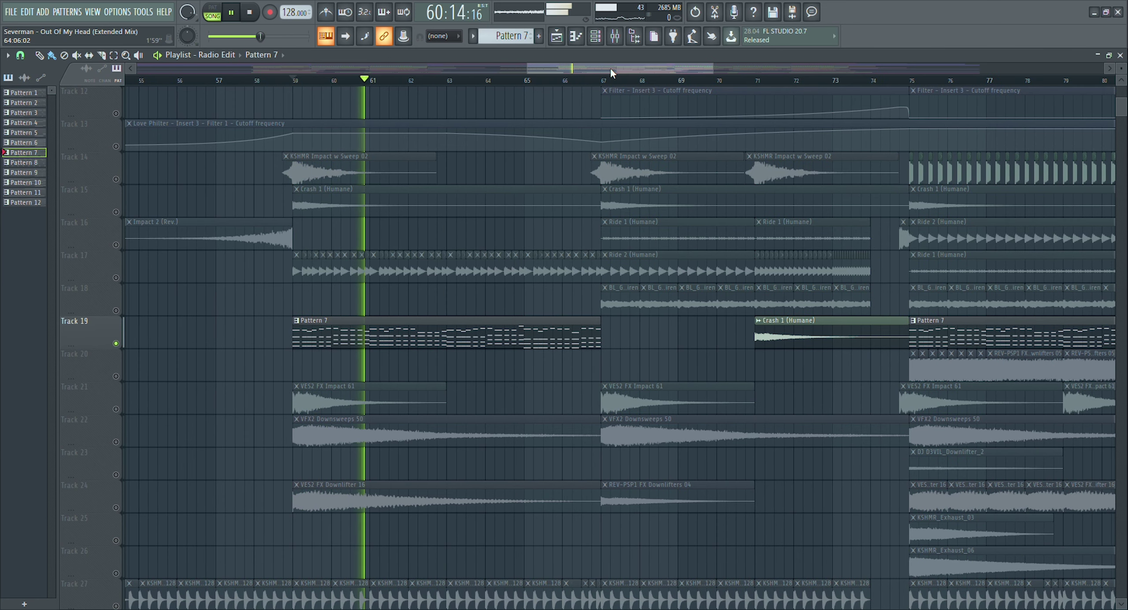
- Stop the Track 19 audition, restore all tracks and play the full mix of the build from 66:13
scroll(629, 181, up, 3)
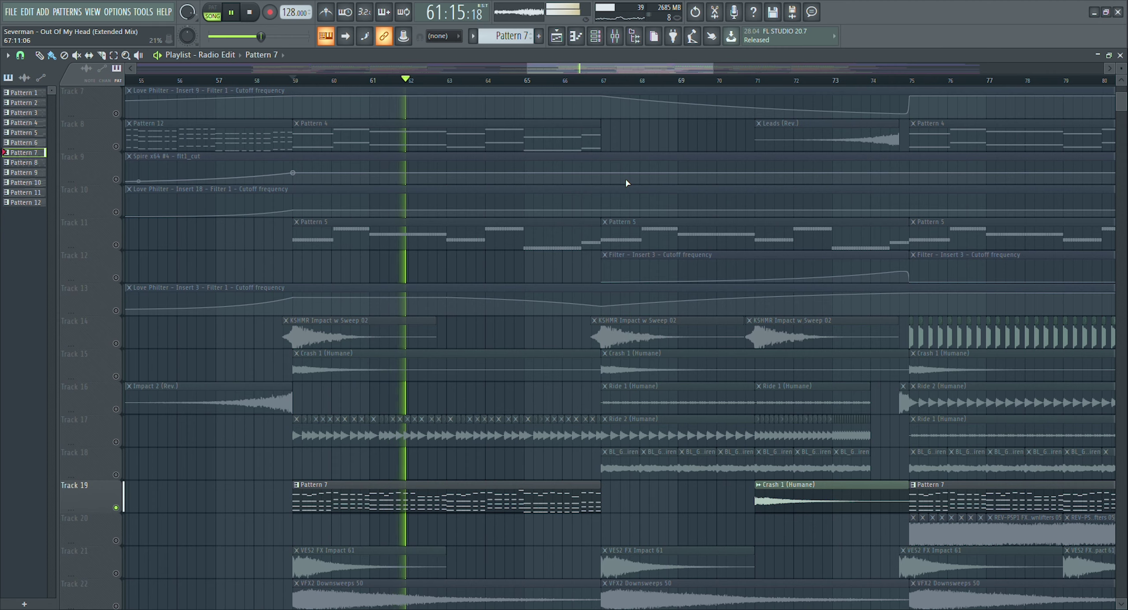
key(space)
scroll(625, 179, up, 3)
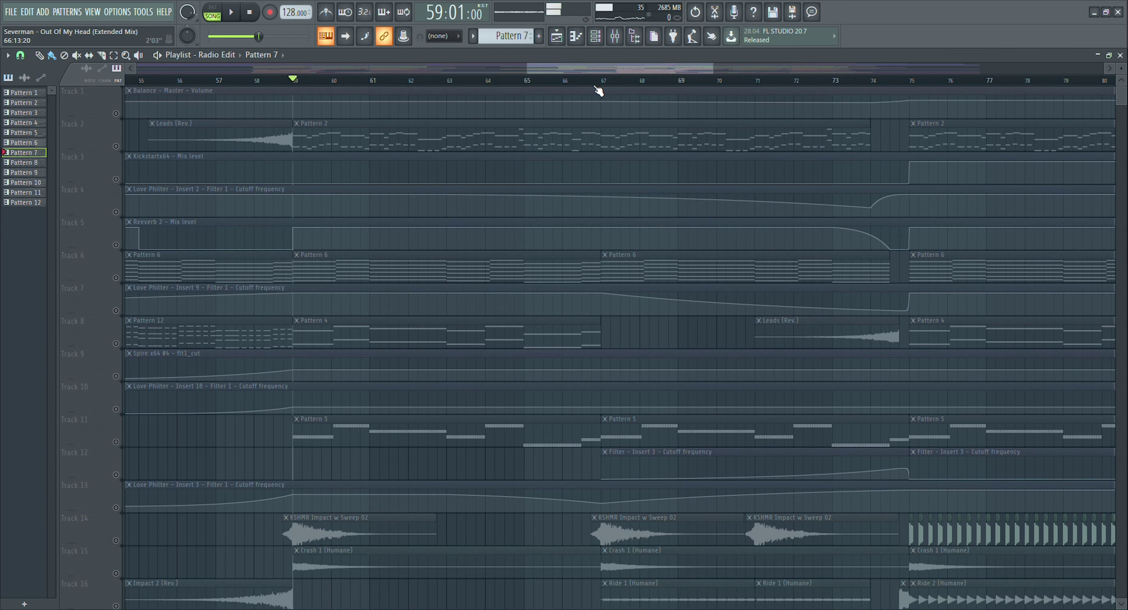
drag(589, 70, 631, 70)
right_click(118, 150)
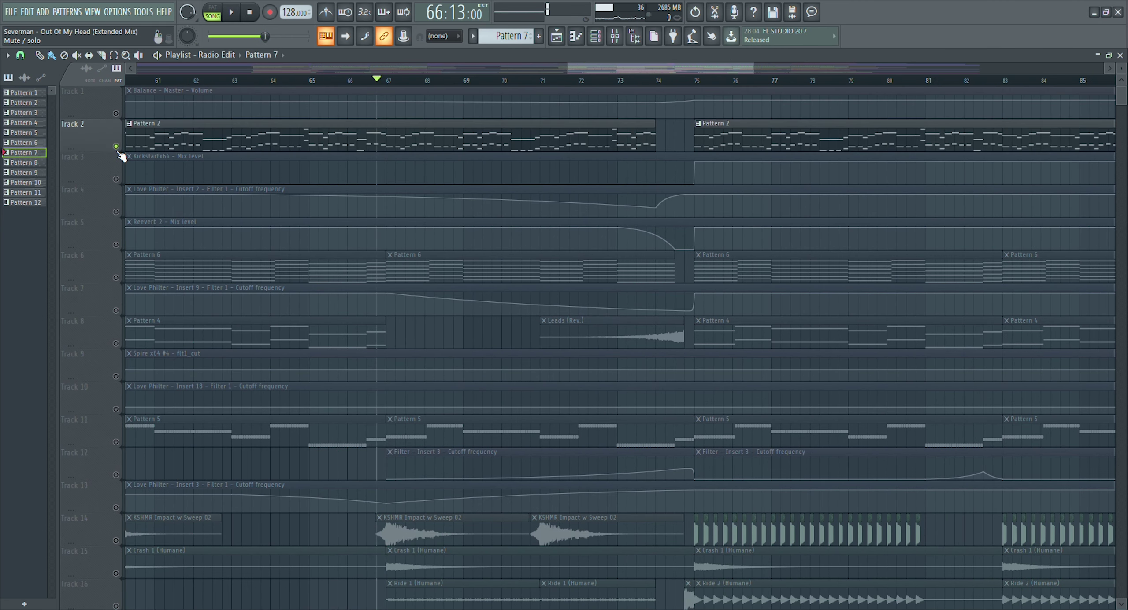
right_click(118, 150)
key(space)
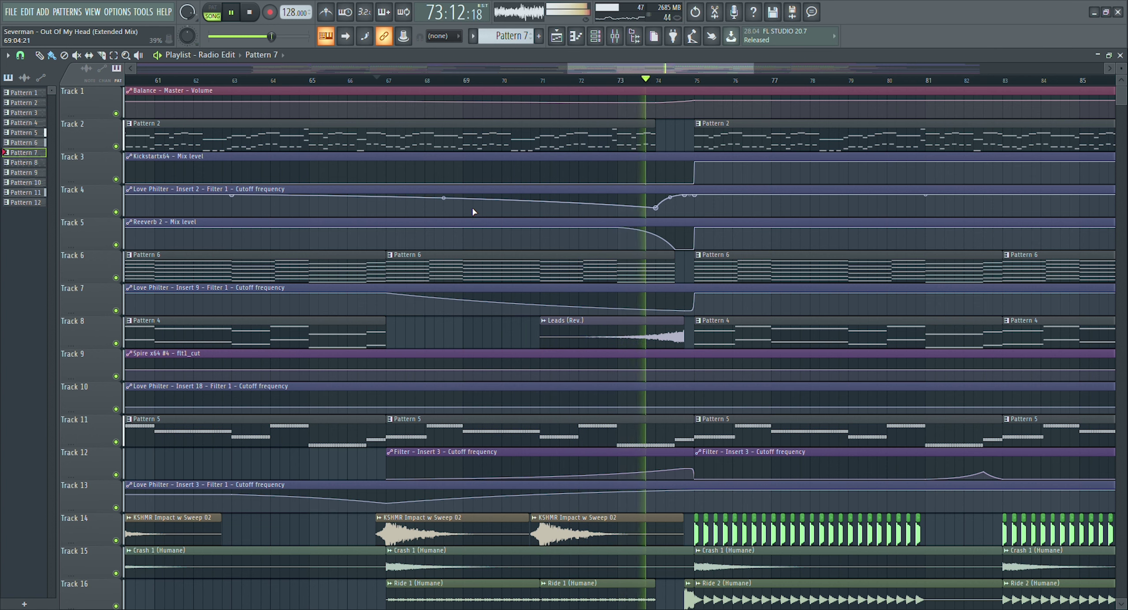
key(space)
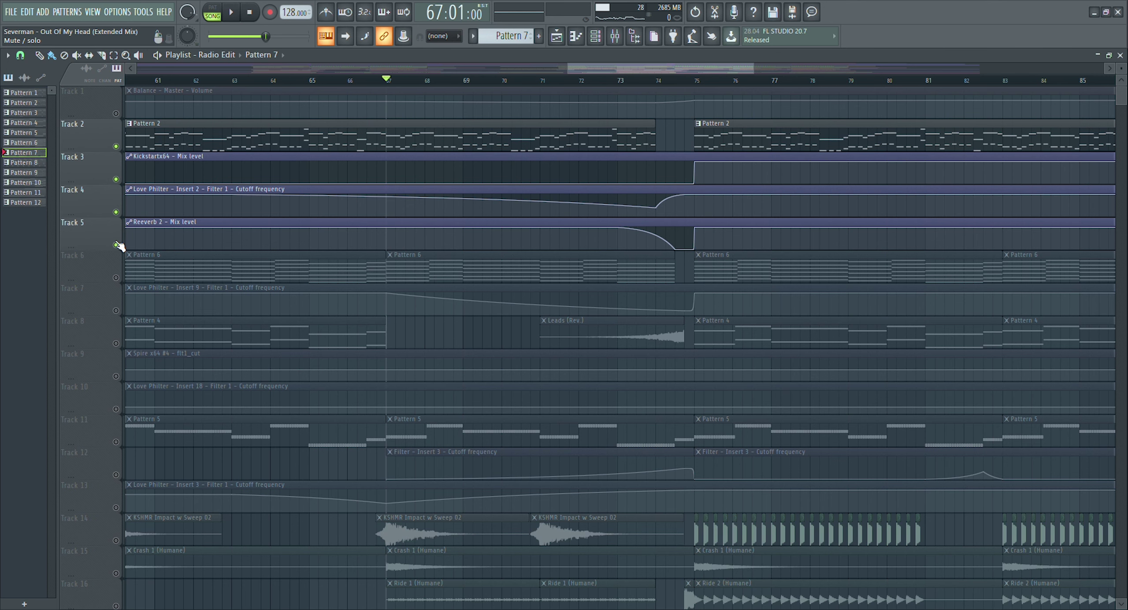
- Play the isolated Tracks 2 to 5 from bar 67, skip ahead in stages to bar 73, and save the project
key(space)
click(504, 81)
click(564, 83)
click(590, 83)
click(620, 83)
key(ctrl+s)
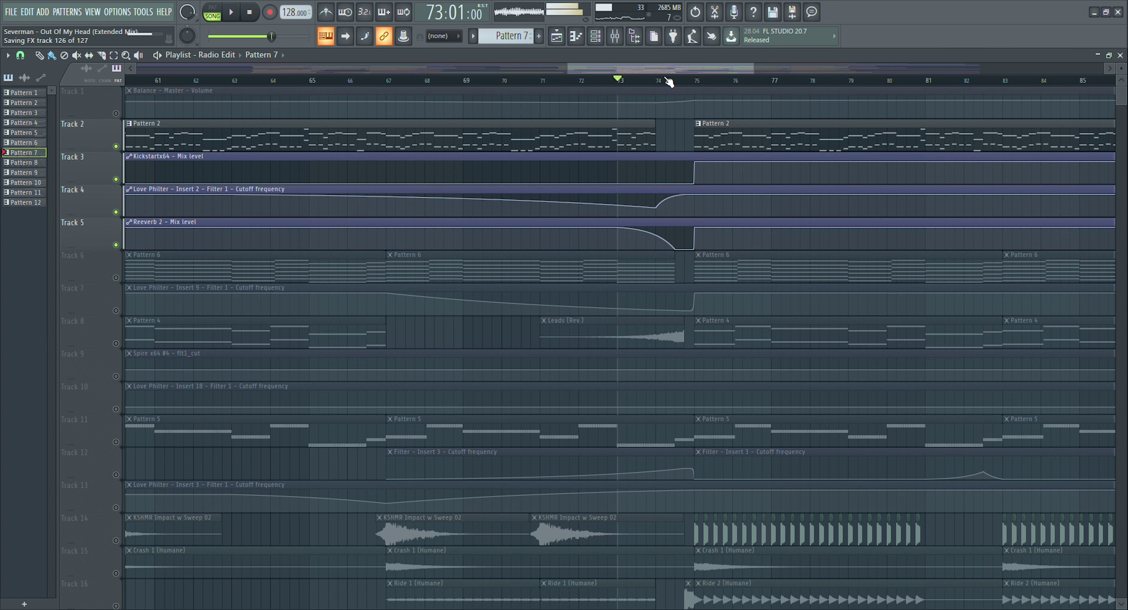
- Isolate Pattern 6 and its filter automation on Tracks 6 and 7, and audition them from bar 67, skipping ahead to bar 73
scroll(88, 221, down, 2)
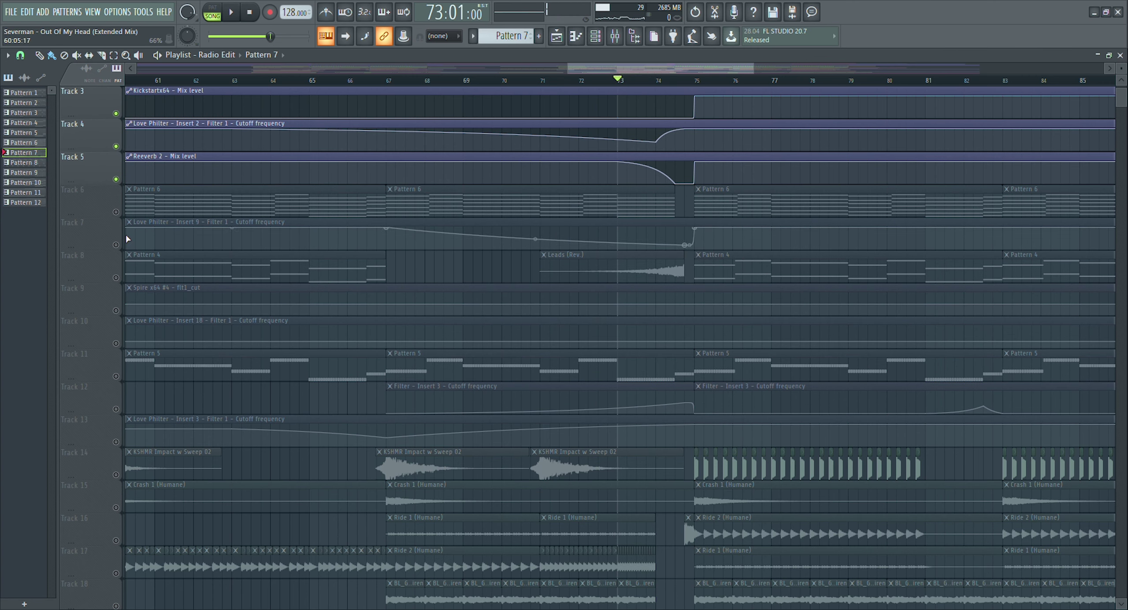
right_click(115, 245)
click(116, 212)
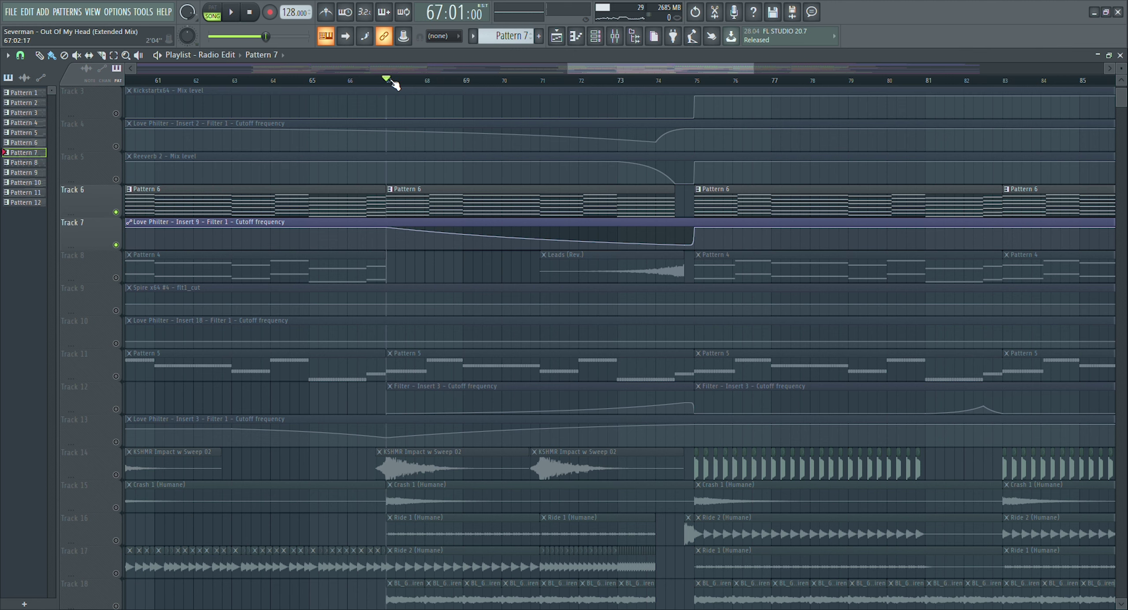
click(491, 83)
click(553, 83)
click(581, 83)
click(621, 83)
- Isolate Pattern 5 and its filter automation on Tracks 11 to 13, and play them from bar 67 through bar 74
scroll(342, 262, down, 1)
scroll(343, 262, down, 2)
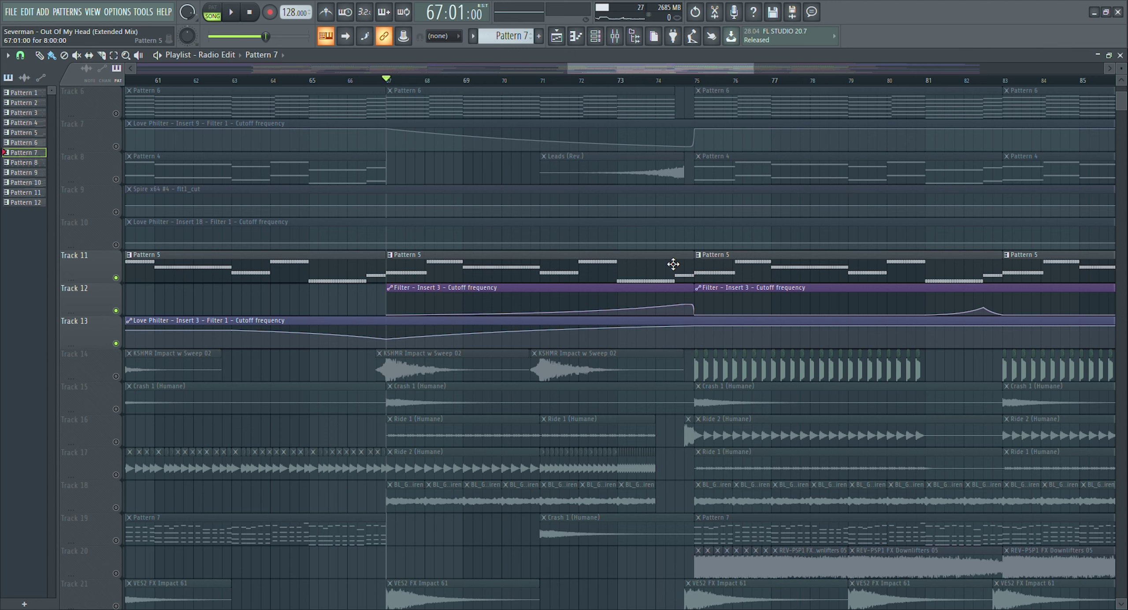
key(space)
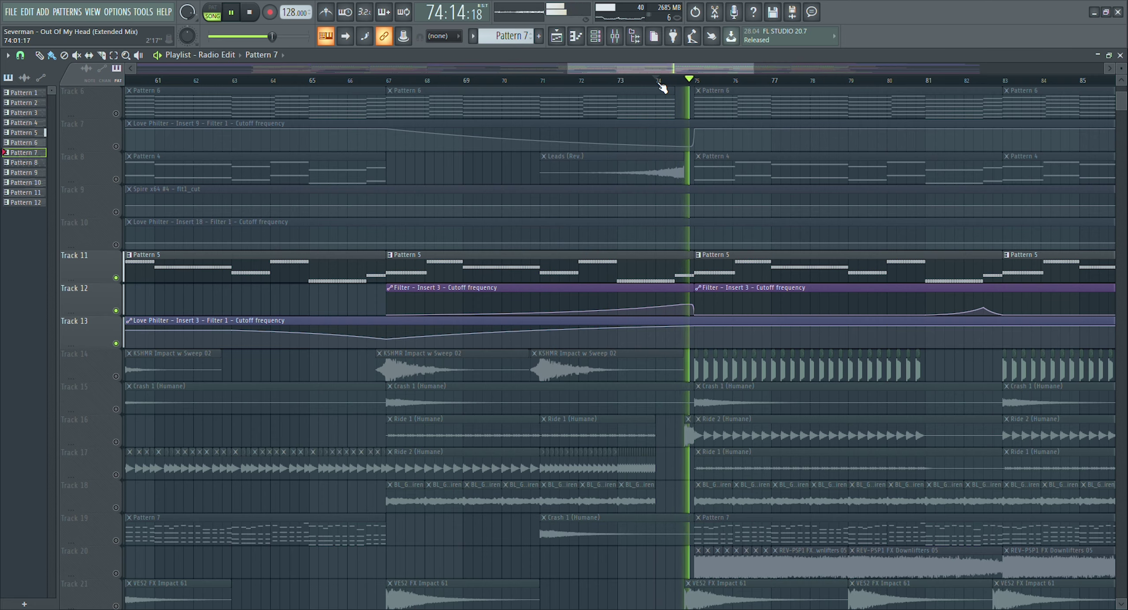
key(space)
- Isolate the impacts, crashes, rides and siren vocals on Tracks 14 to 18, and play them from 66:13
scroll(564, 236, down, 3)
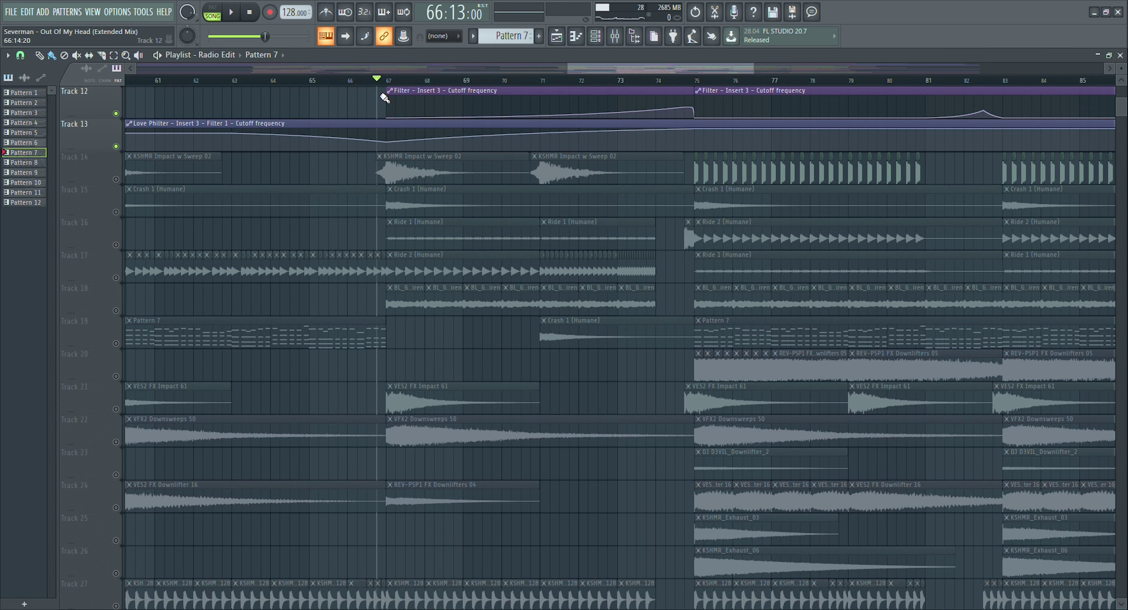
right_click(116, 180)
click(117, 212)
click(116, 245)
click(118, 278)
key(space)
click(117, 311)
scroll(128, 322, down, 1)
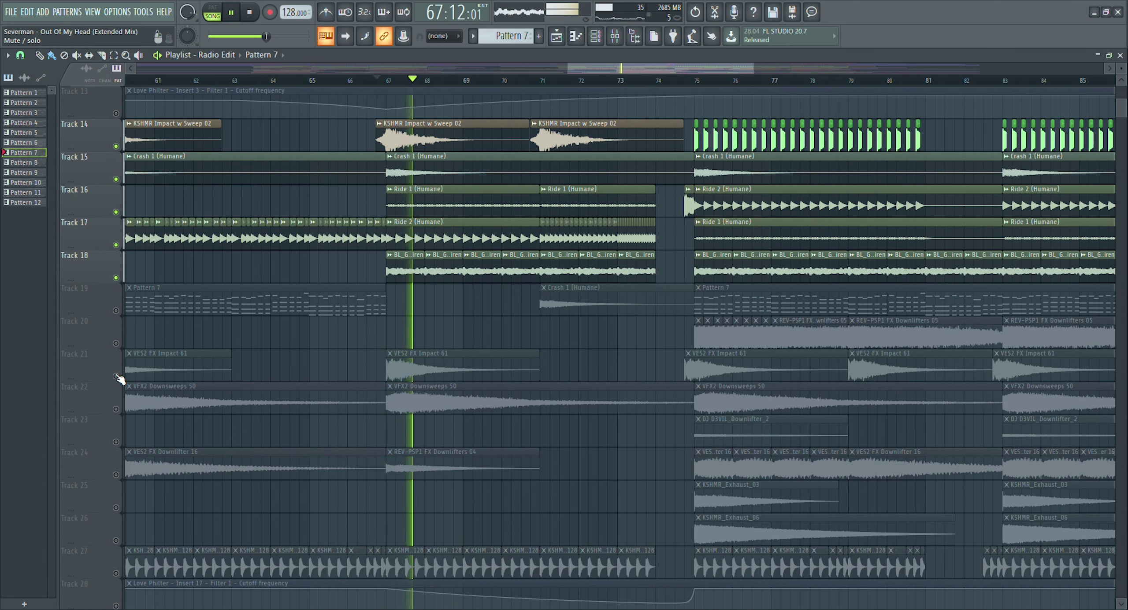
- Add the effects on Tracks 21 to 24, the claps on Track 27 and the automation on Track 28 during playback
click(116, 377)
click(116, 410)
click(116, 443)
click(115, 475)
scroll(128, 458, down, 3)
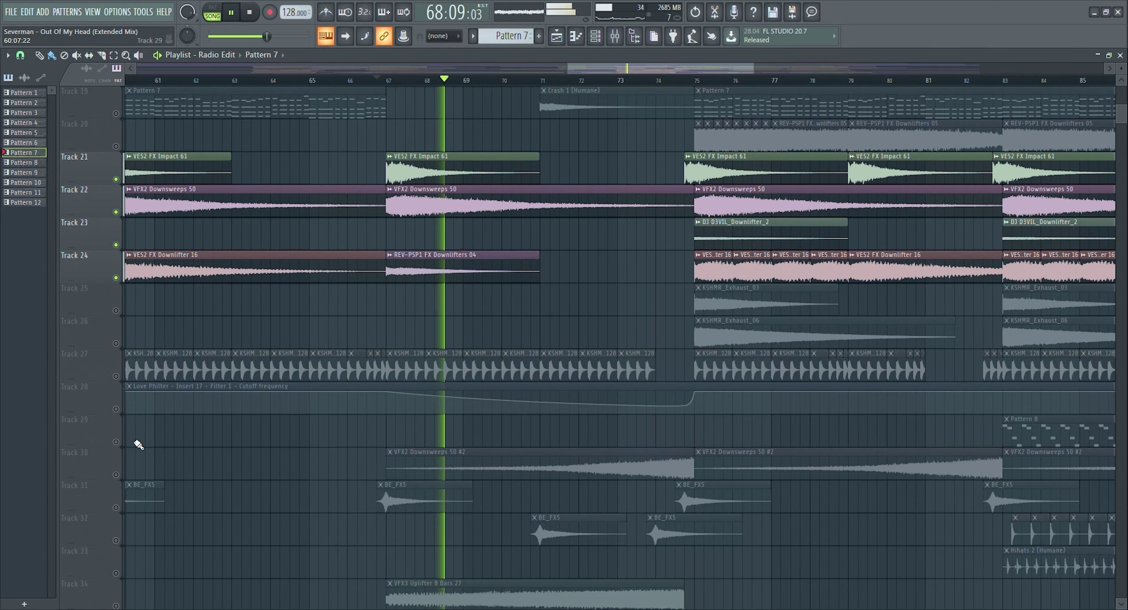
click(116, 409)
click(116, 377)
- Add Tracks 30 to 38, including the downsweeps, BE_FX5 hits and uplifters, during playback
scroll(118, 321, down, 3)
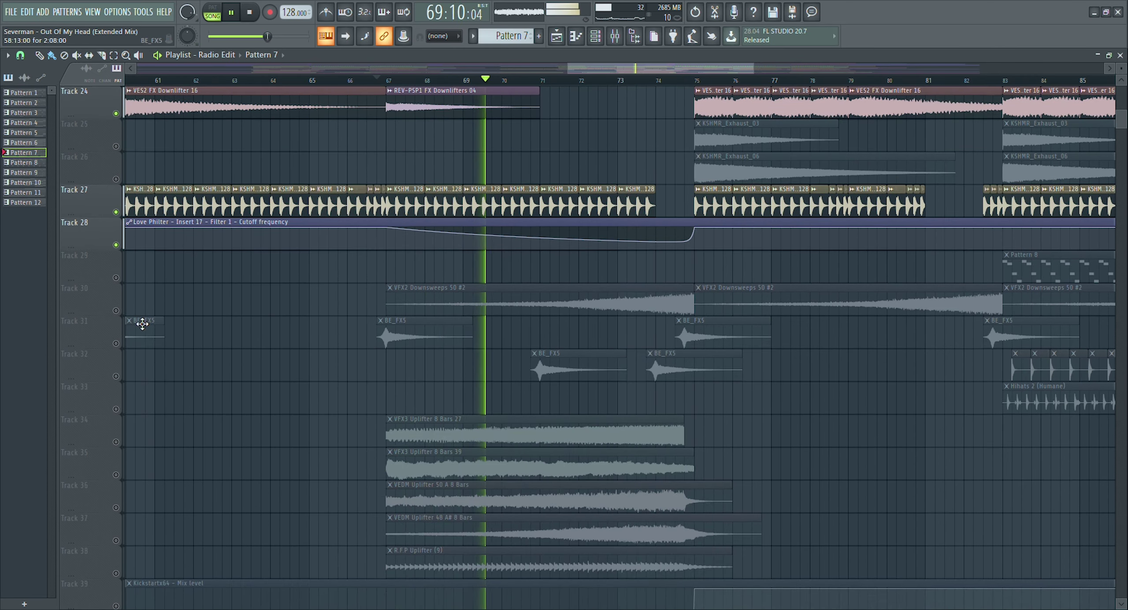
click(116, 311)
click(116, 344)
click(116, 377)
click(116, 410)
click(116, 443)
click(116, 475)
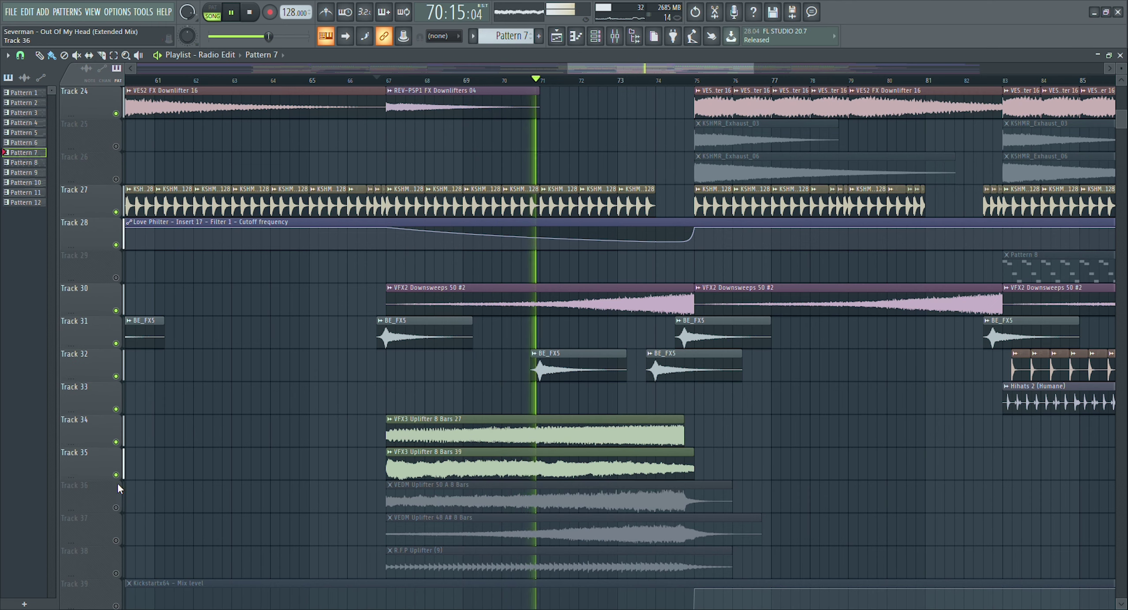
click(116, 508)
click(116, 541)
click(115, 574)
- Add Tracks 39 to 43 with the kick fill, snare fill and Pattern 11, and play from 66:13, jumping ahead to bar 74
scroll(141, 467, down, 4)
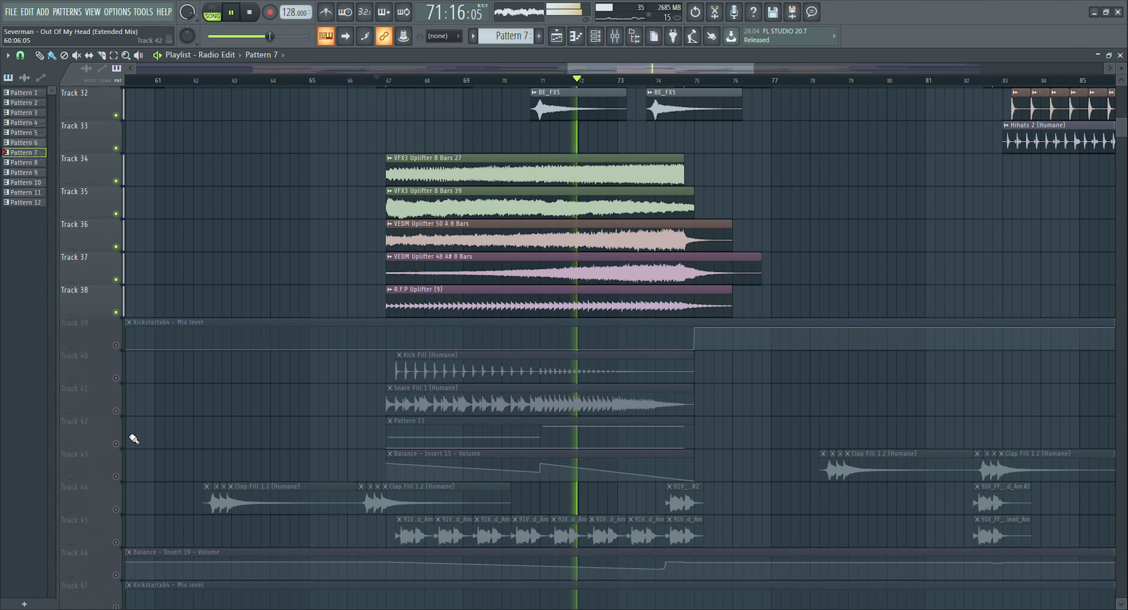
click(116, 376)
click(116, 344)
scroll(119, 347, down, 1)
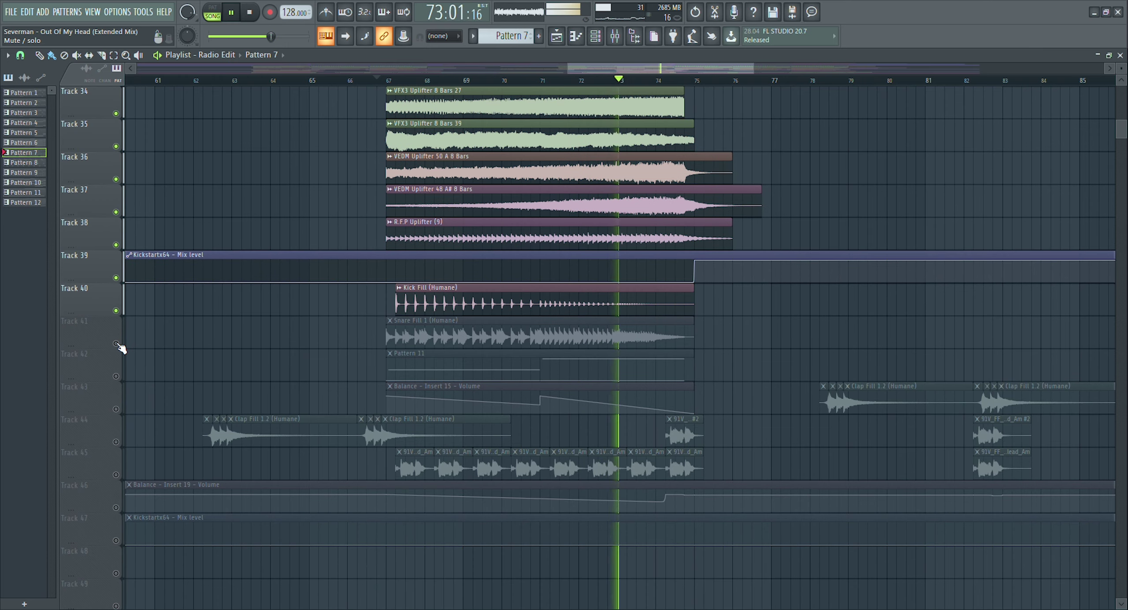
key(space)
click(115, 343)
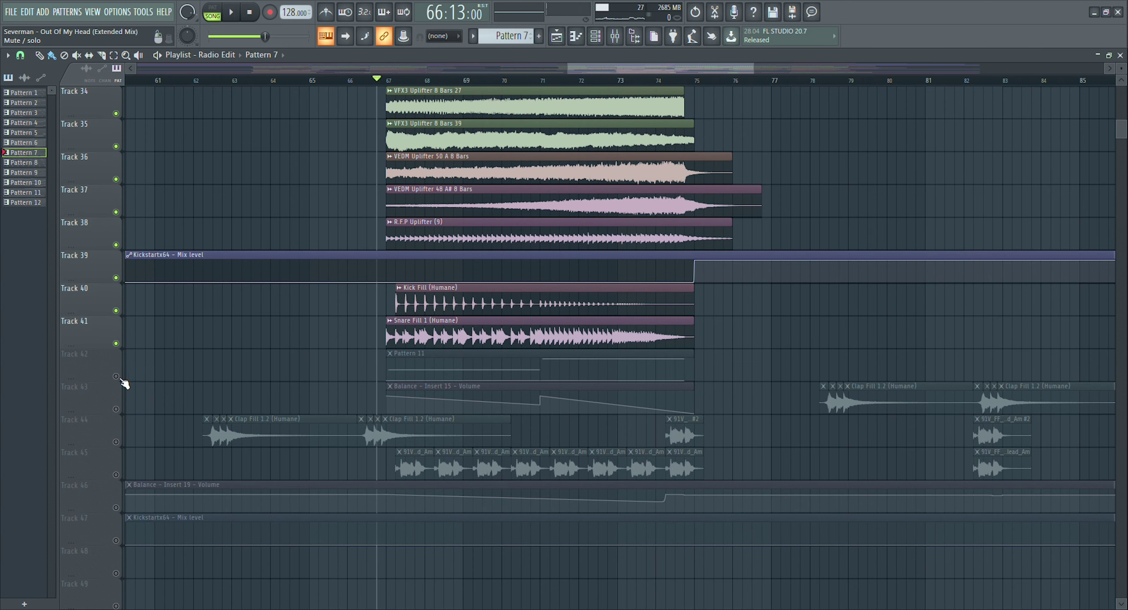
click(116, 378)
click(116, 410)
key(space)
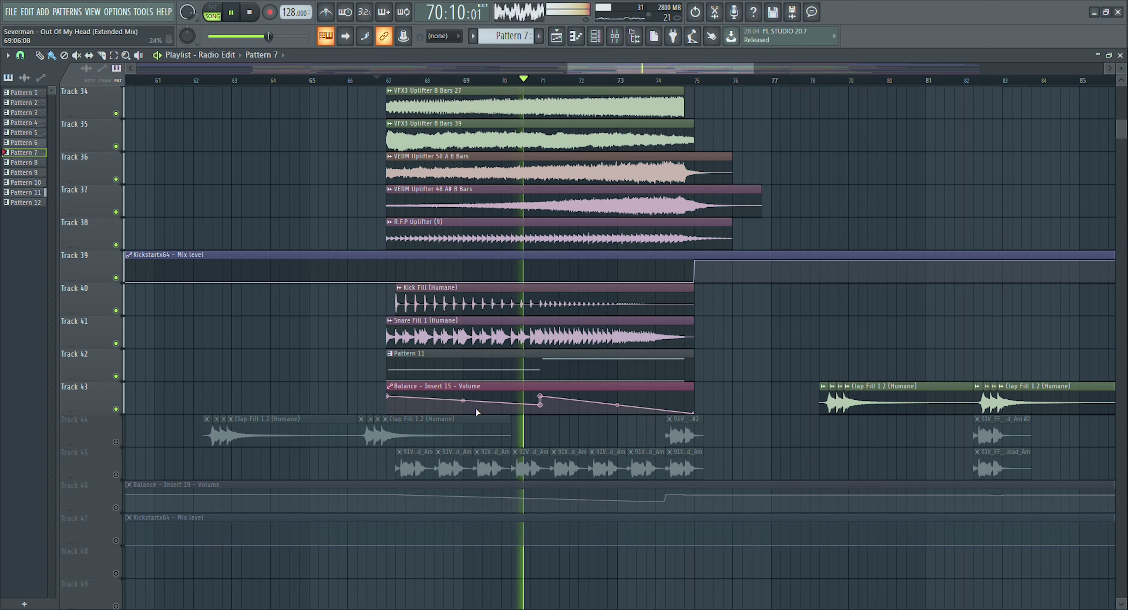
click(655, 80)
key(space)
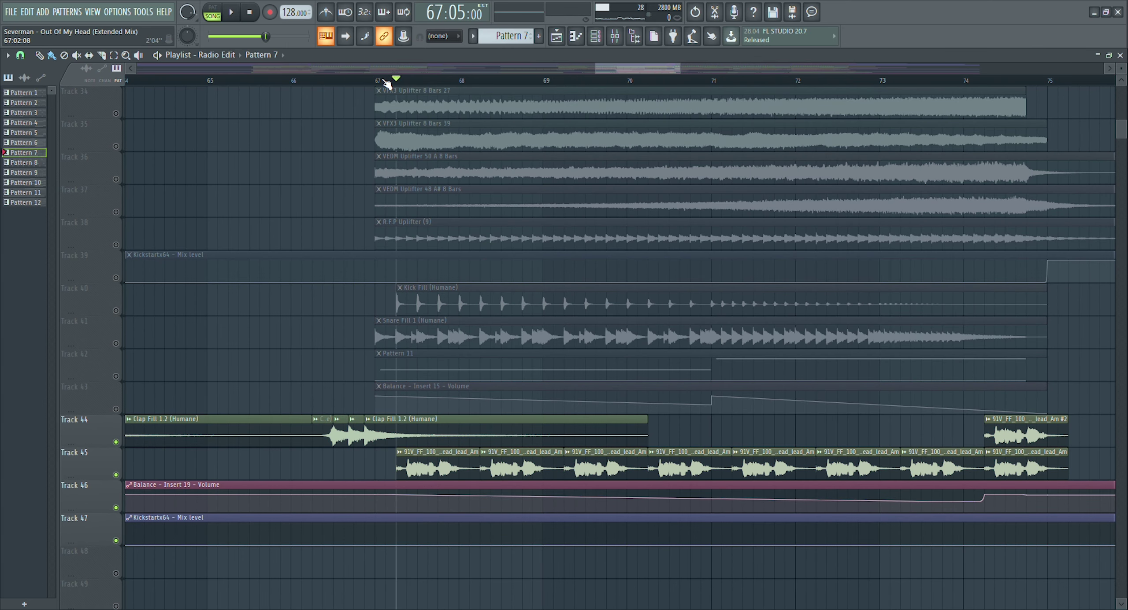
- Audition the isolated fills, vocal chops and automation on Tracks 44 to 47 from bar 67, jumping ahead to bar 73
scroll(386, 84, down, 3)
key(space)
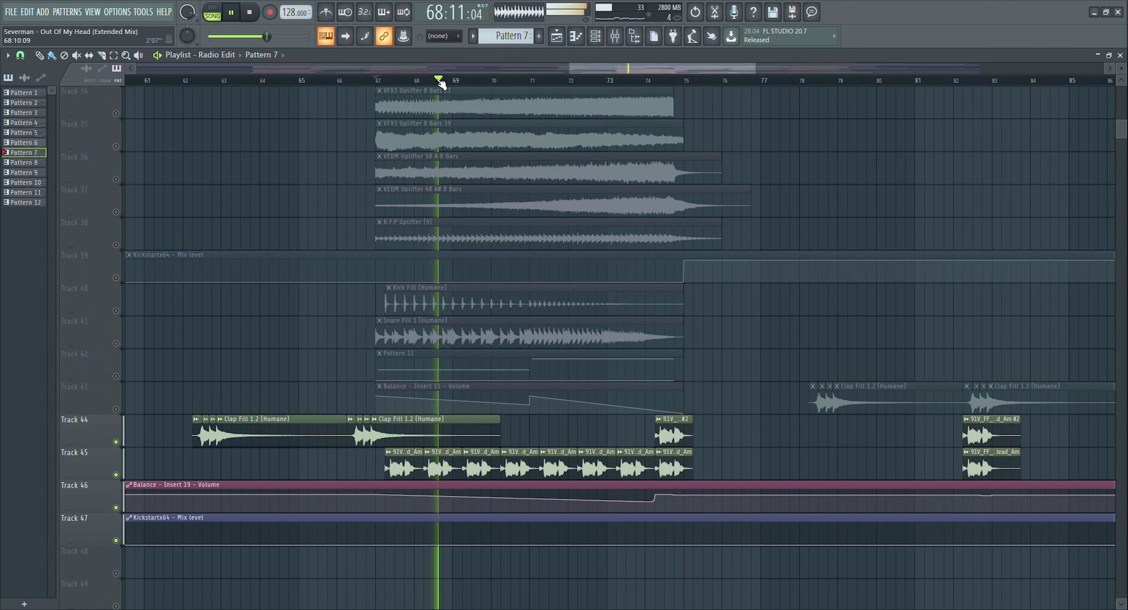
click(613, 82)
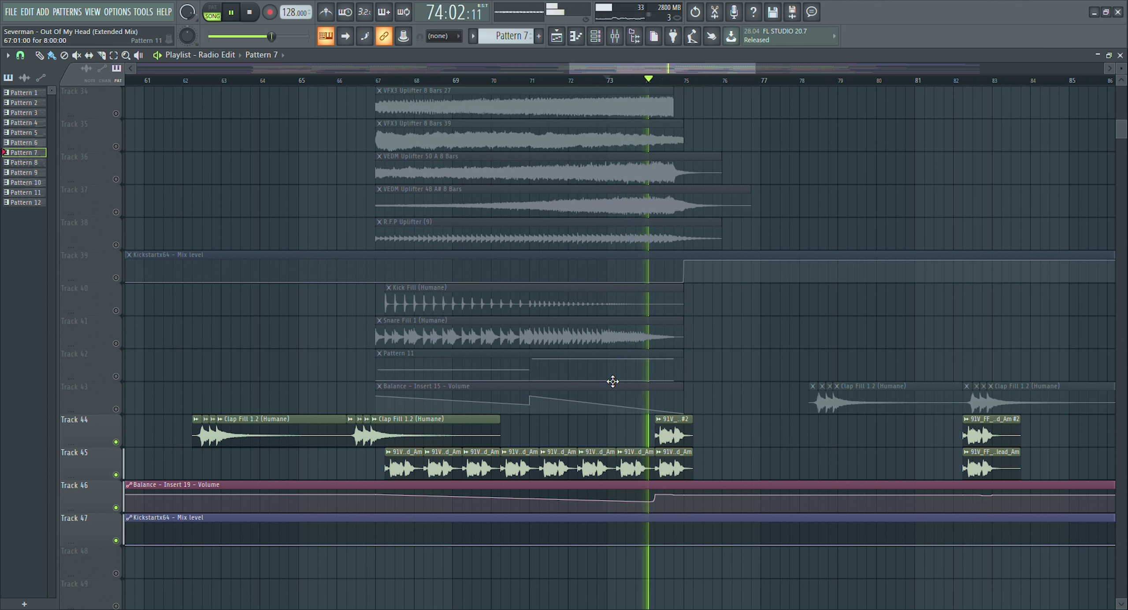
key(space)
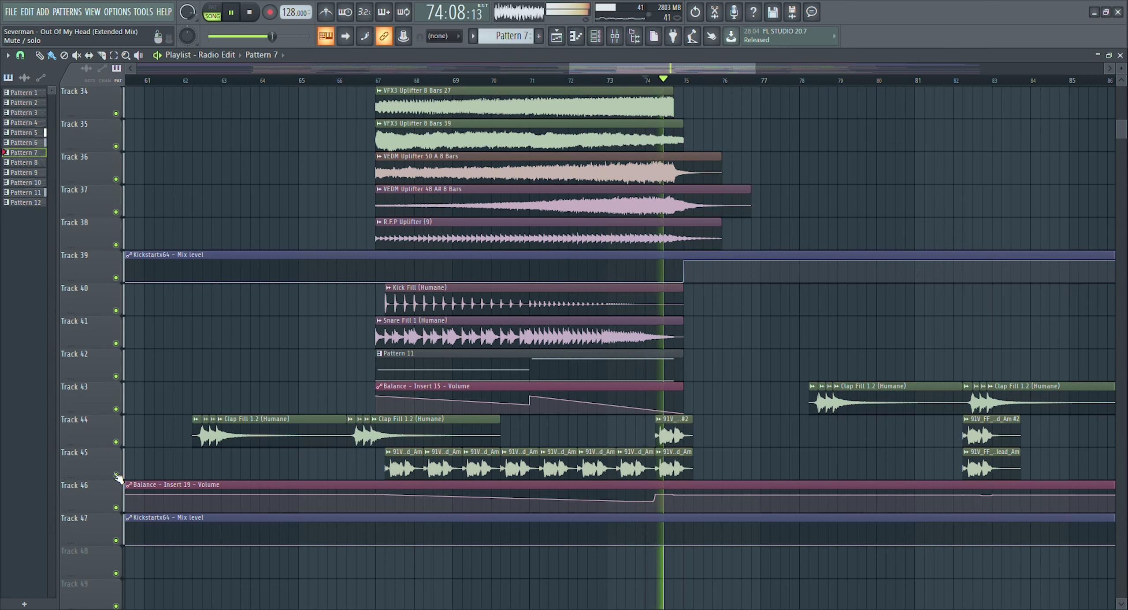
- Play the full mix from bar 74 into the second drop, examining its tracks and automation
scroll(634, 202, up, 8)
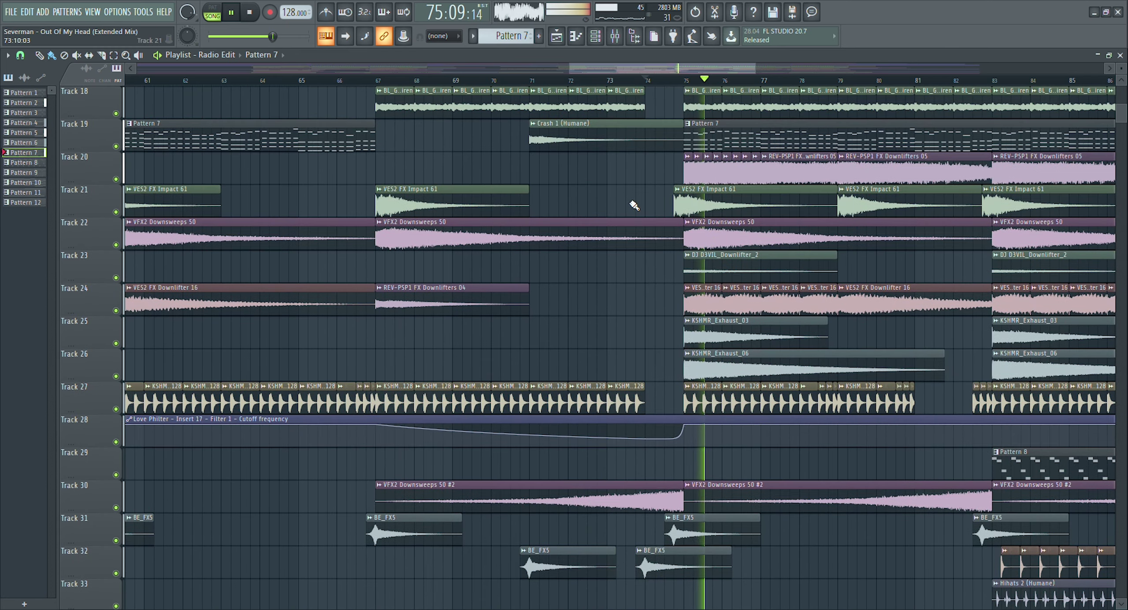
drag(615, 64, 682, 73)
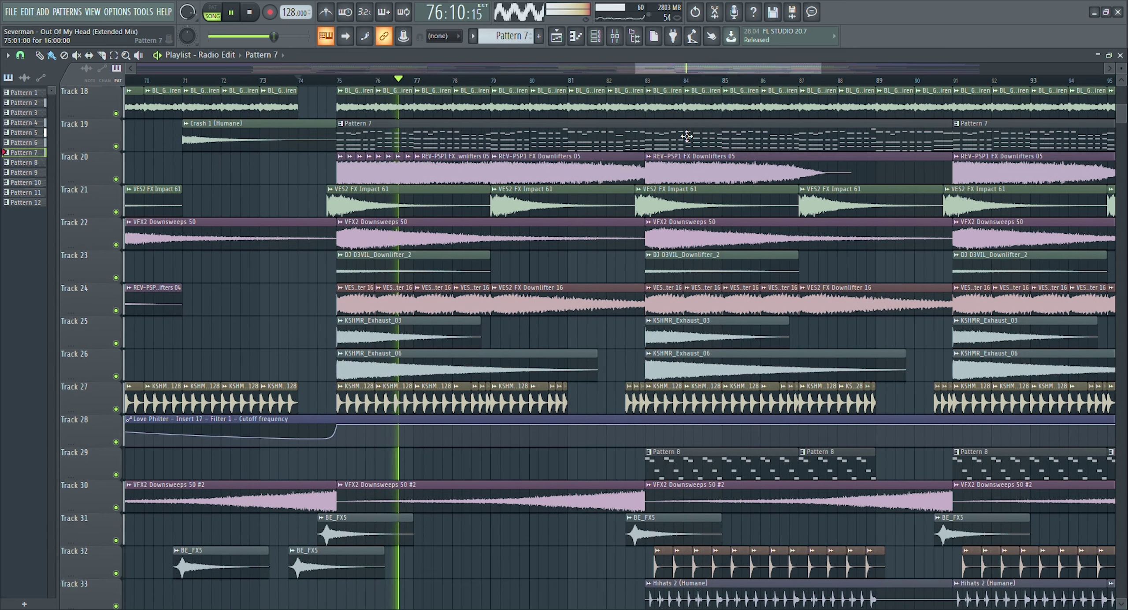
scroll(694, 151, up, 3)
scroll(696, 152, up, 6)
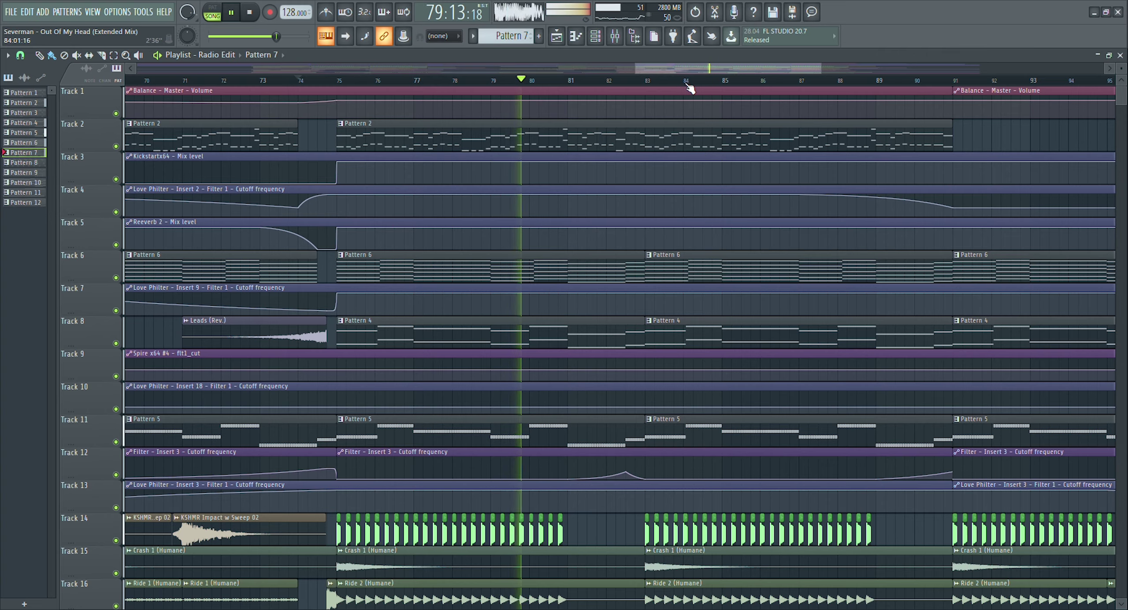
scroll(685, 72, down, 3)
scroll(722, 232, down, 3)
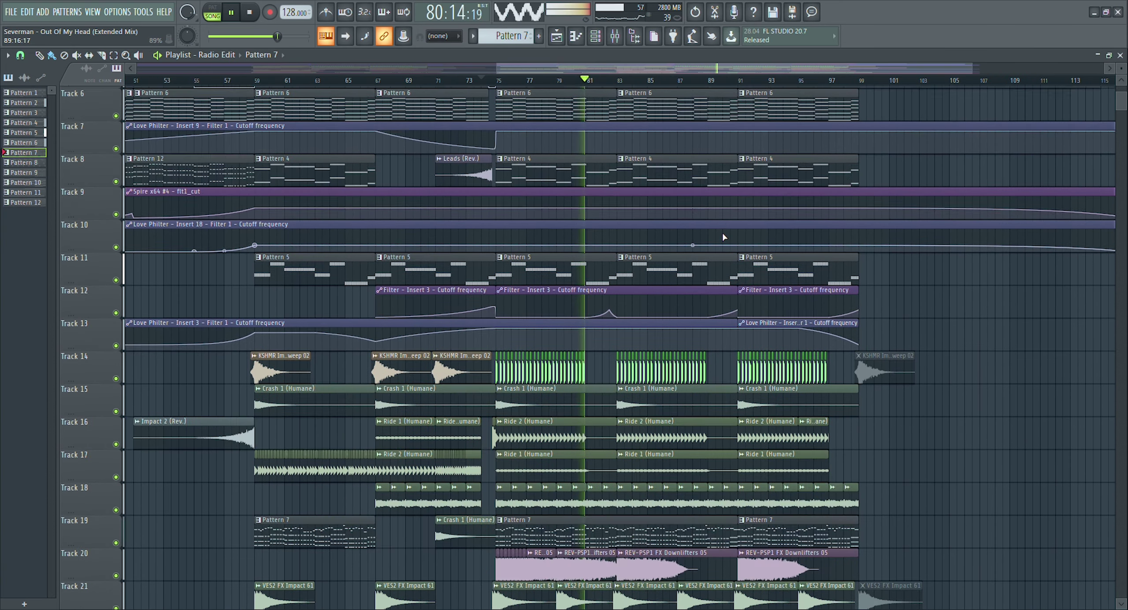
scroll(722, 233, down, 8)
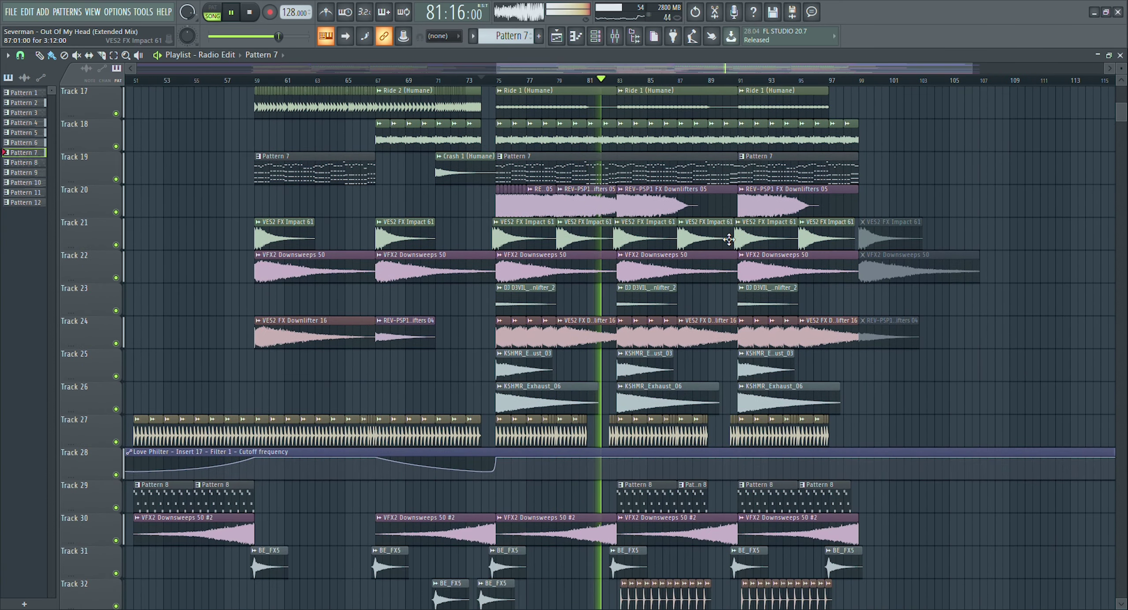
key(space)
- Examine the second drop's percussion and effect layers, and select the KSHMR_Drop_Clap_03_128 clip at 75:01 on Track 27
scroll(728, 245, down, 3)
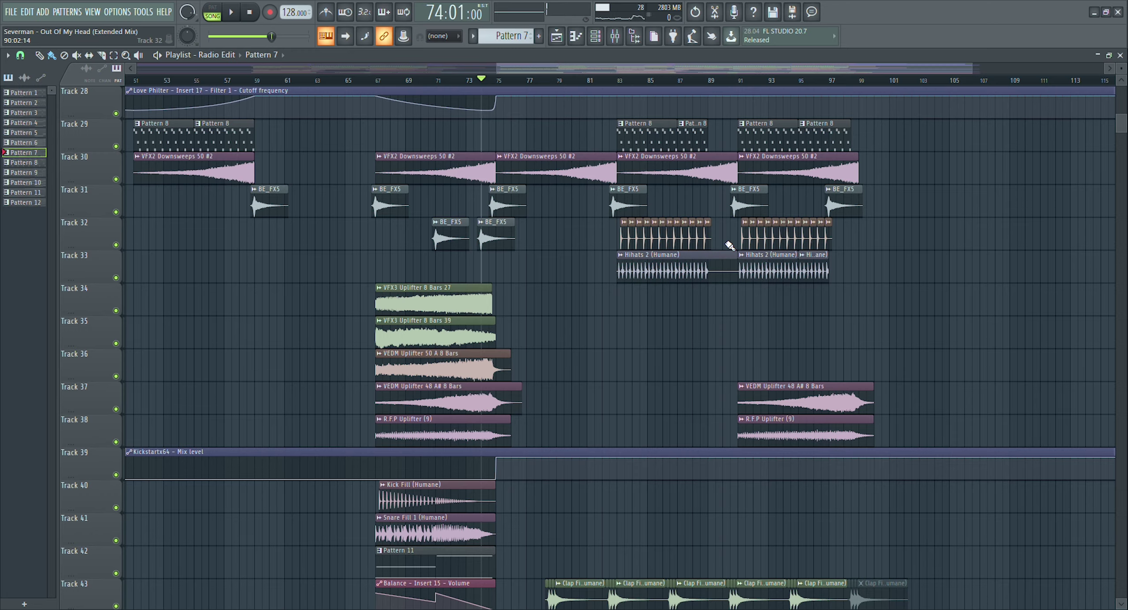
scroll(727, 251, down, 3)
scroll(698, 352, up, 10)
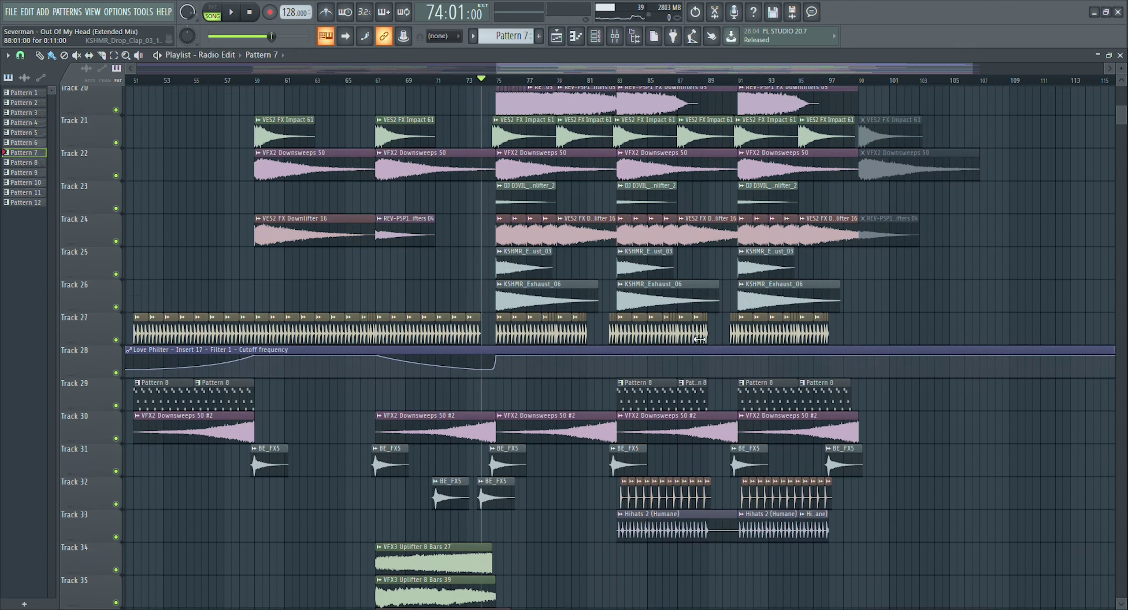
ctrl+scroll(521, 92, up, 5)
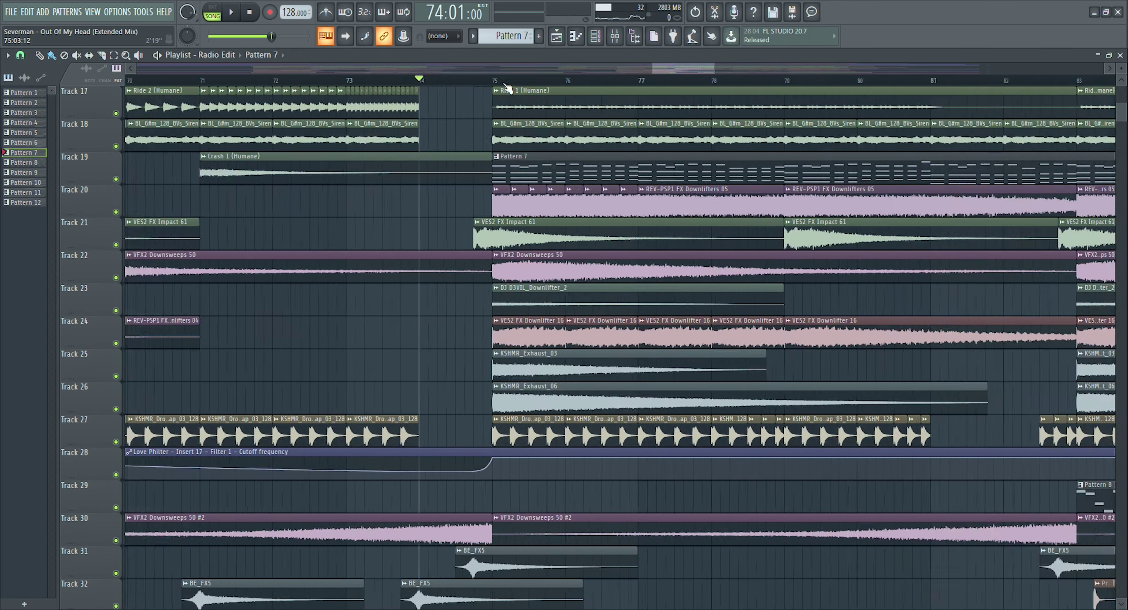
click(532, 441)
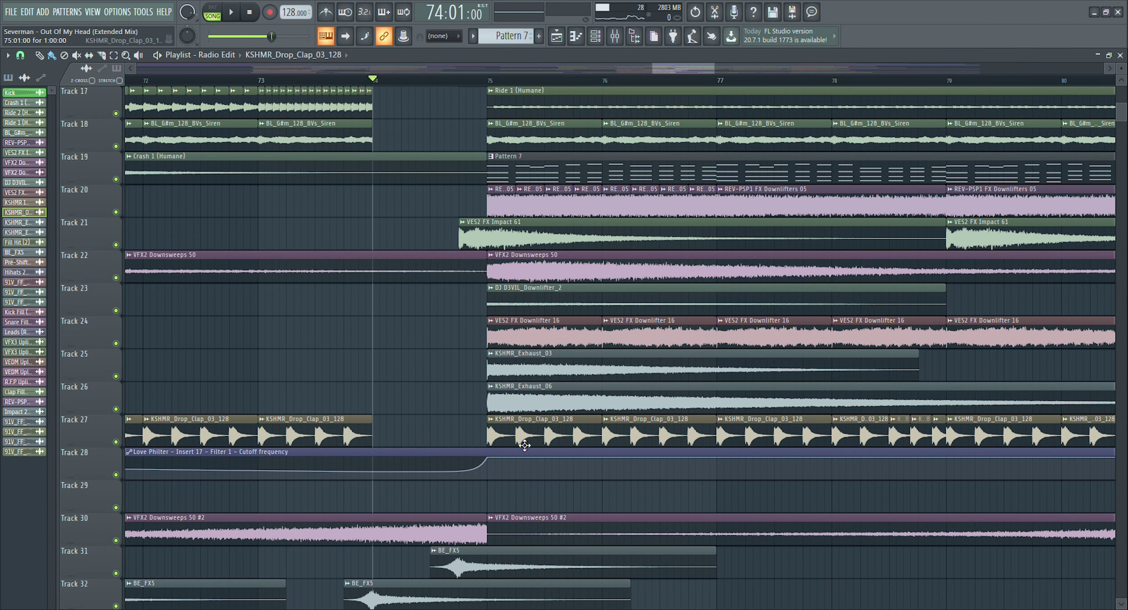
- Place the playhead at 75:01 and compare the second drop's Track 27 claps with those in the first drop
ctrl+scroll(496, 89, down, 3)
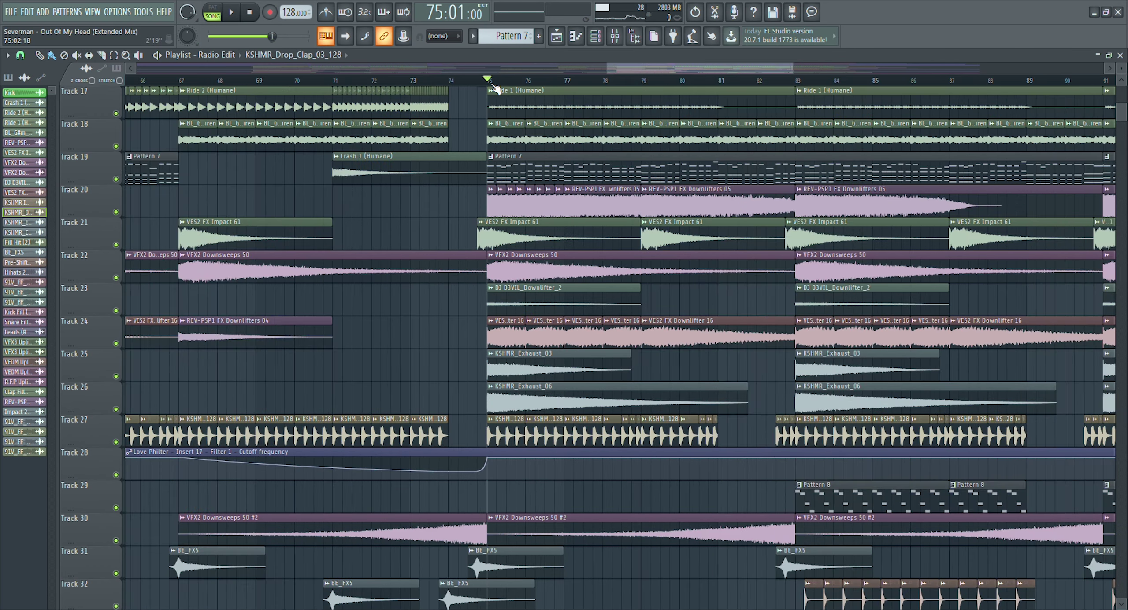
ctrl+scroll(546, 83, down, 3)
drag(716, 67, 461, 116)
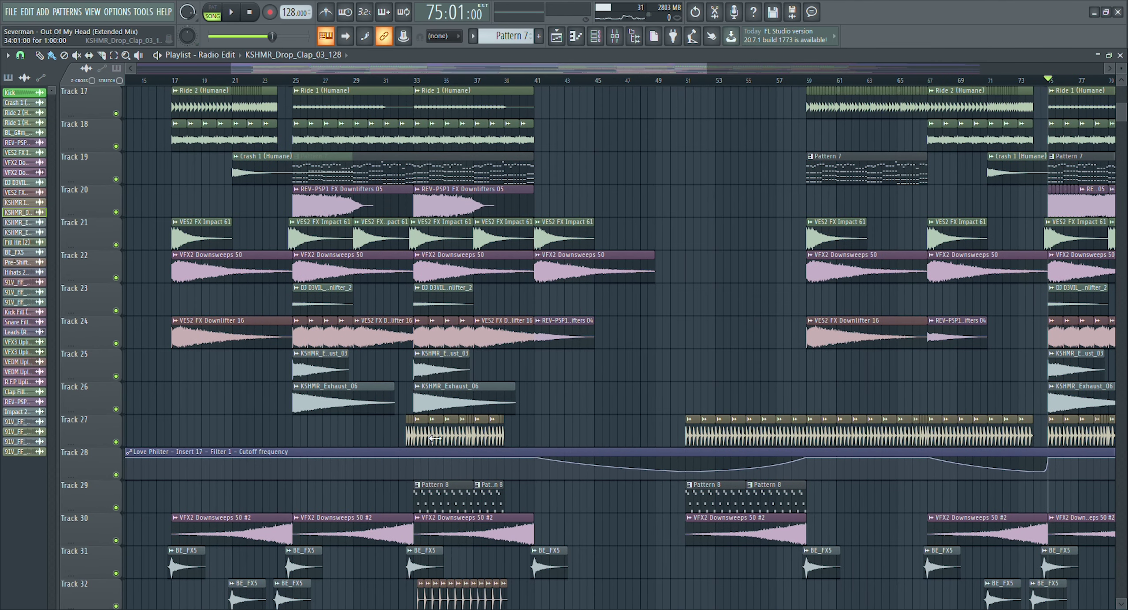
drag(324, 69, 629, 122)
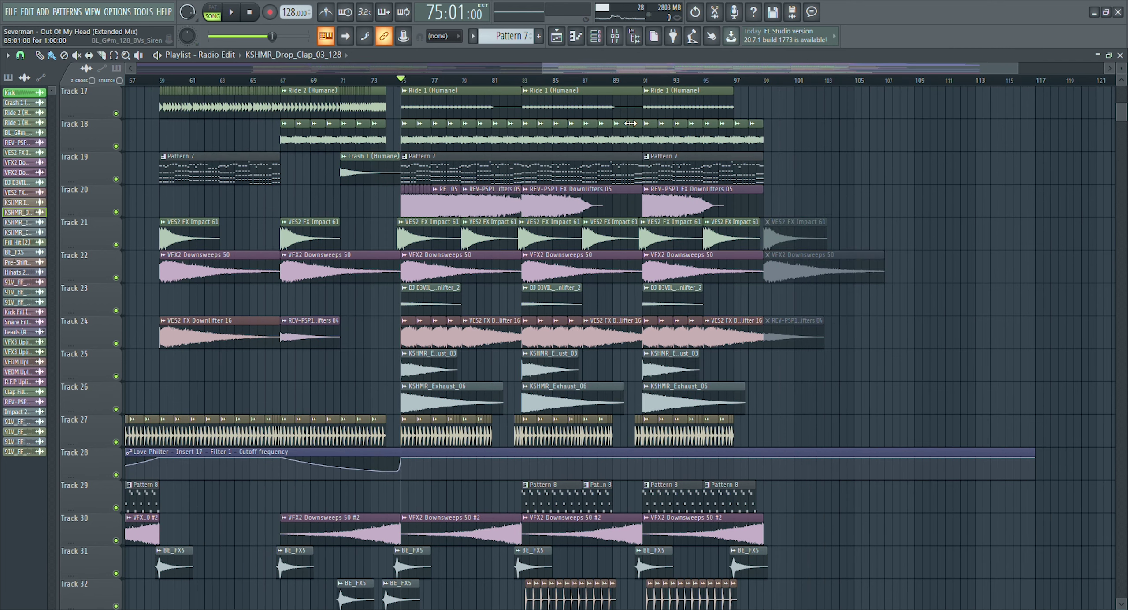